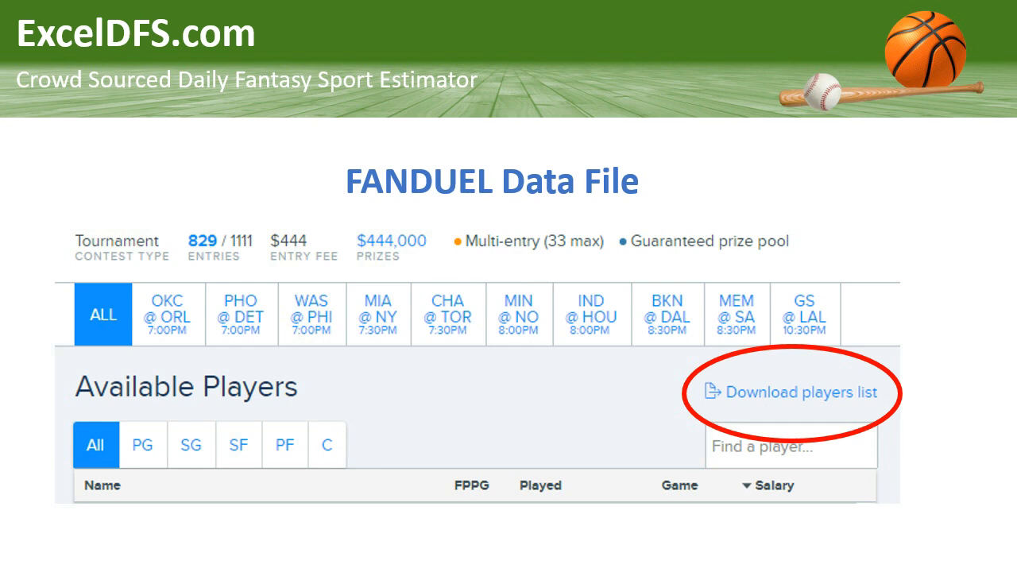
{"action": "key", "text": "Right"}
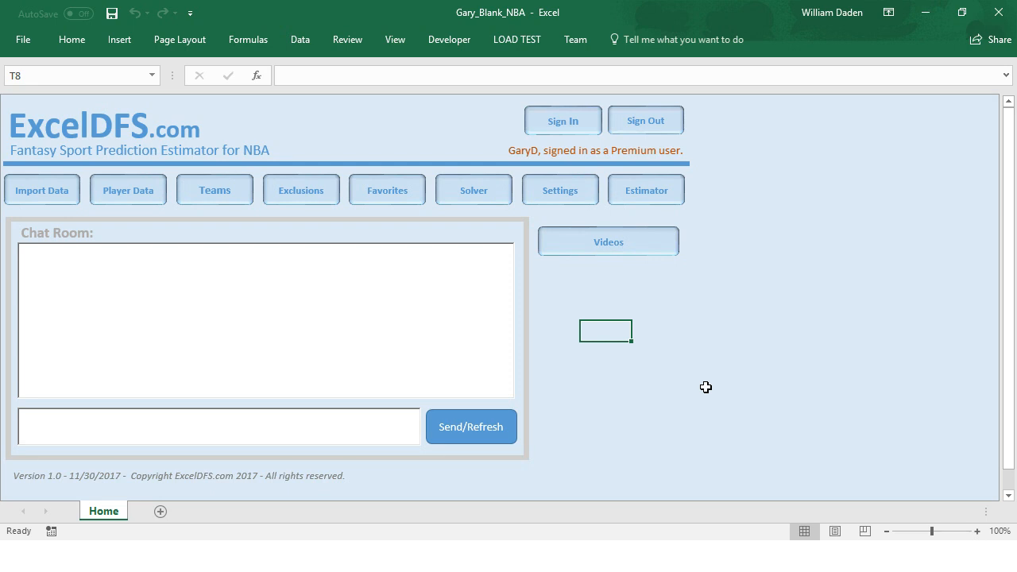
{"action": "left_click", "coordinate": [37, 194]}
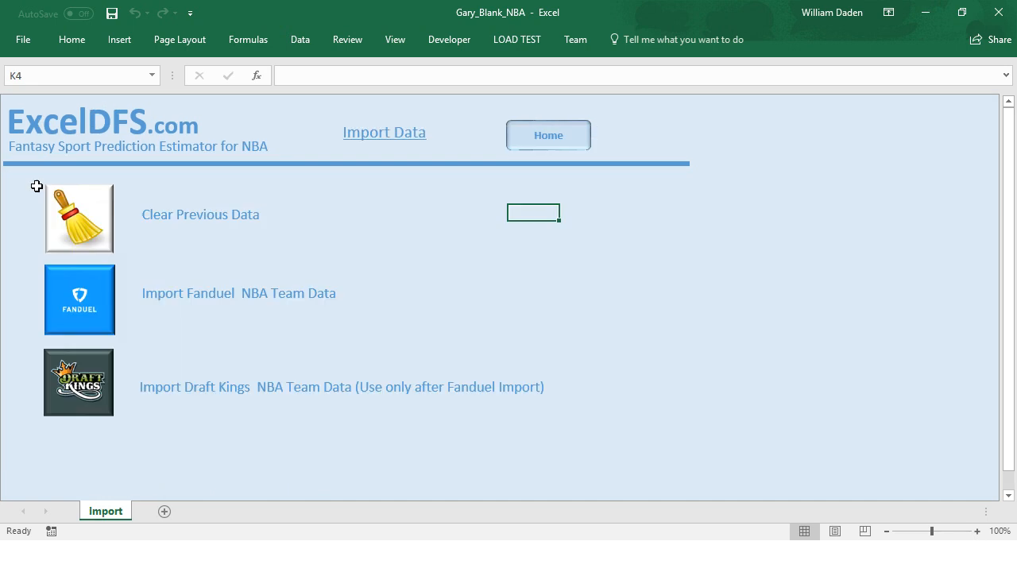
{"action": "left_click", "coordinate": [87, 299]}
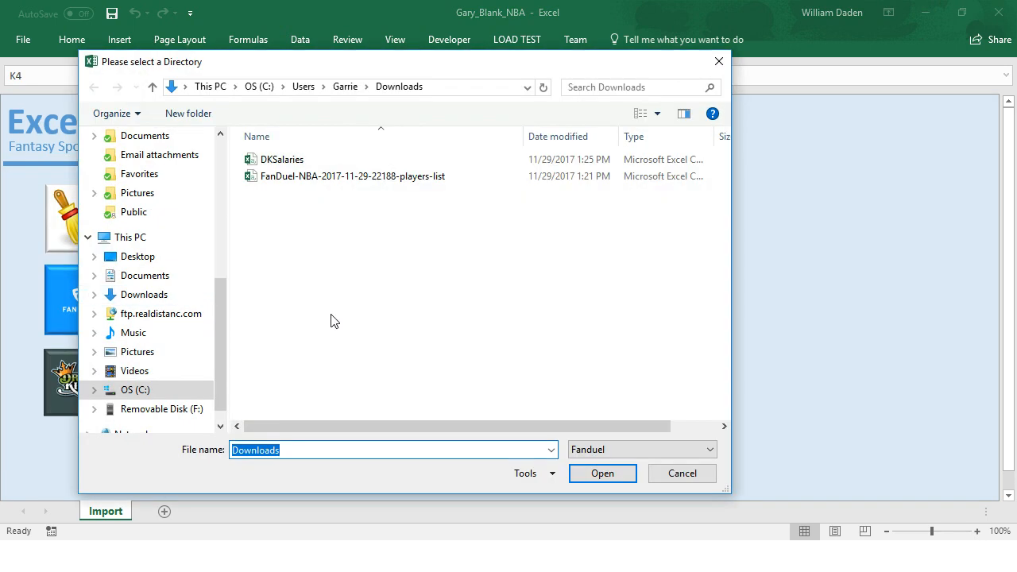
{"action": "left_click", "coordinate": [330, 179]}
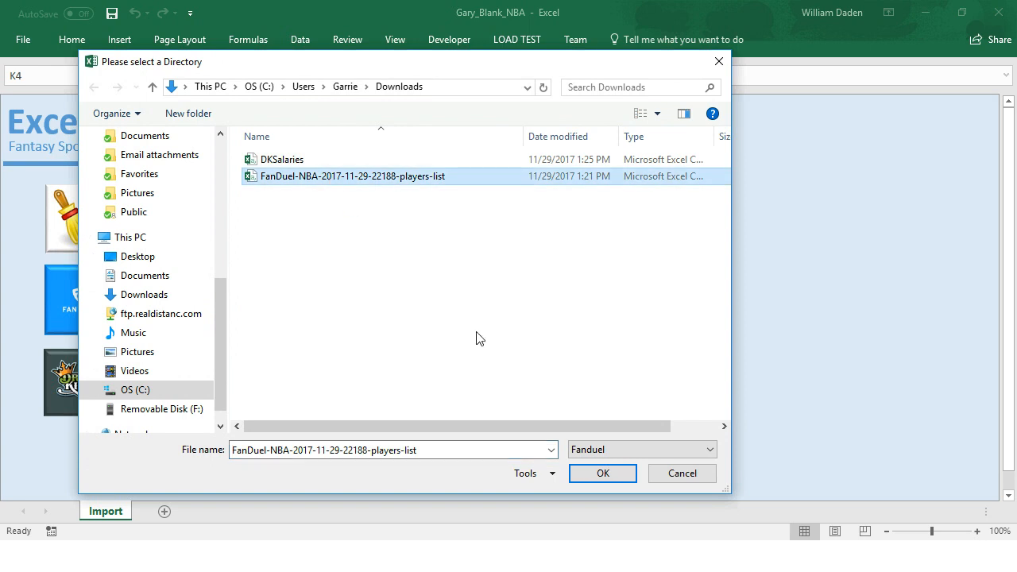
{"action": "left_click", "coordinate": [606, 475]}
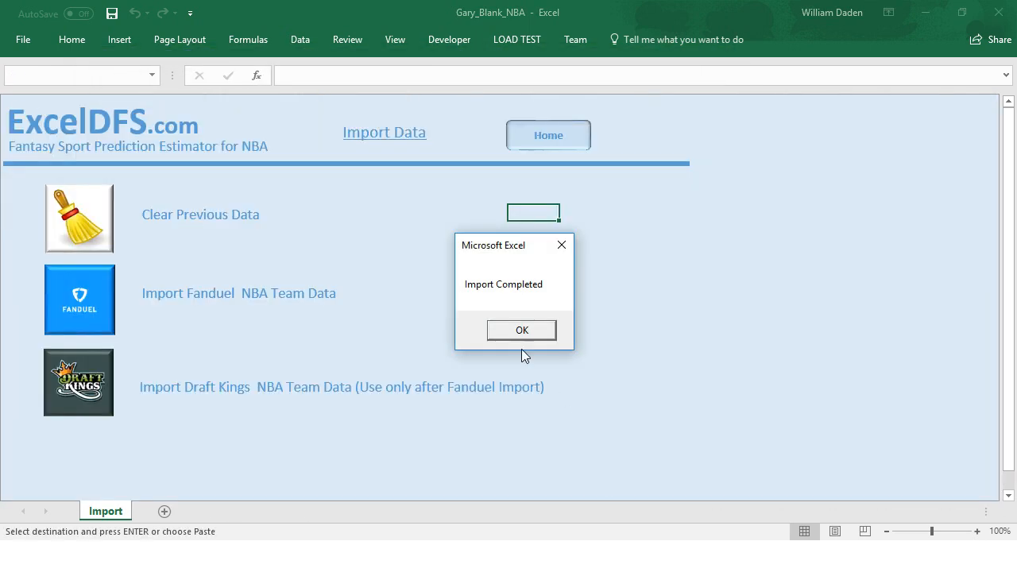
{"action": "left_click", "coordinate": [517, 332]}
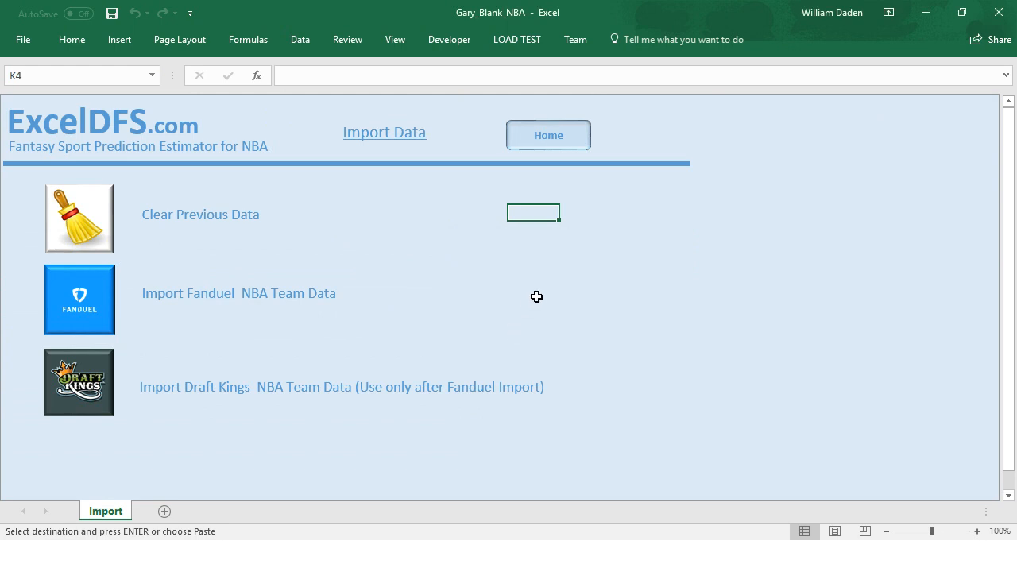
- Open the Player Data sheet and examine the imported FanDuel columns from Id through DK_Points
{"action": "left_click", "coordinate": [546, 141]}
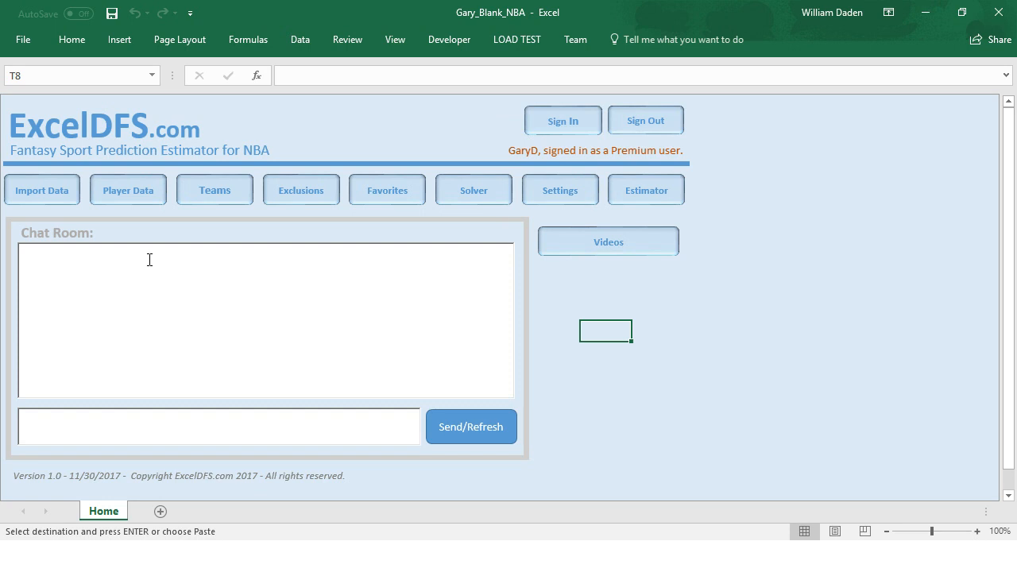
{"action": "left_click", "coordinate": [124, 189]}
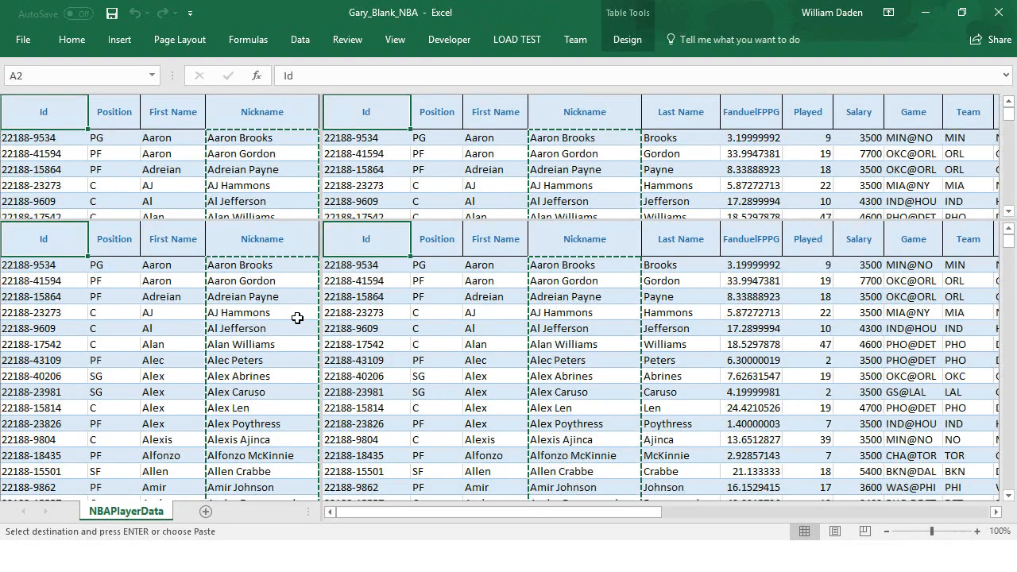
{"action": "key", "text": "Escape"}
{"action": "left_click", "coordinate": [262, 296]}
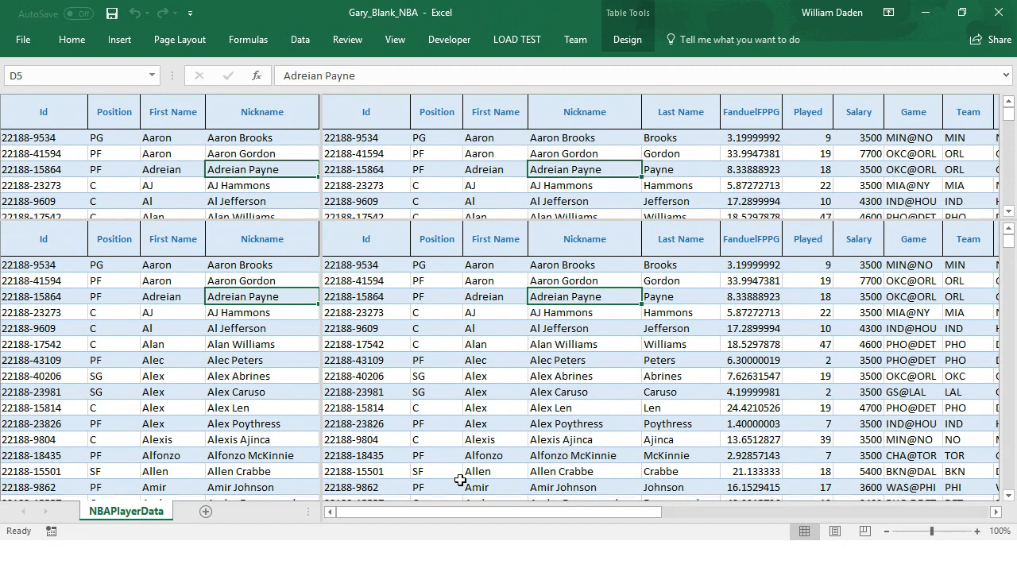
{"action": "left_click_drag", "start_coordinate": [453, 507], "coordinate": [877, 513]}
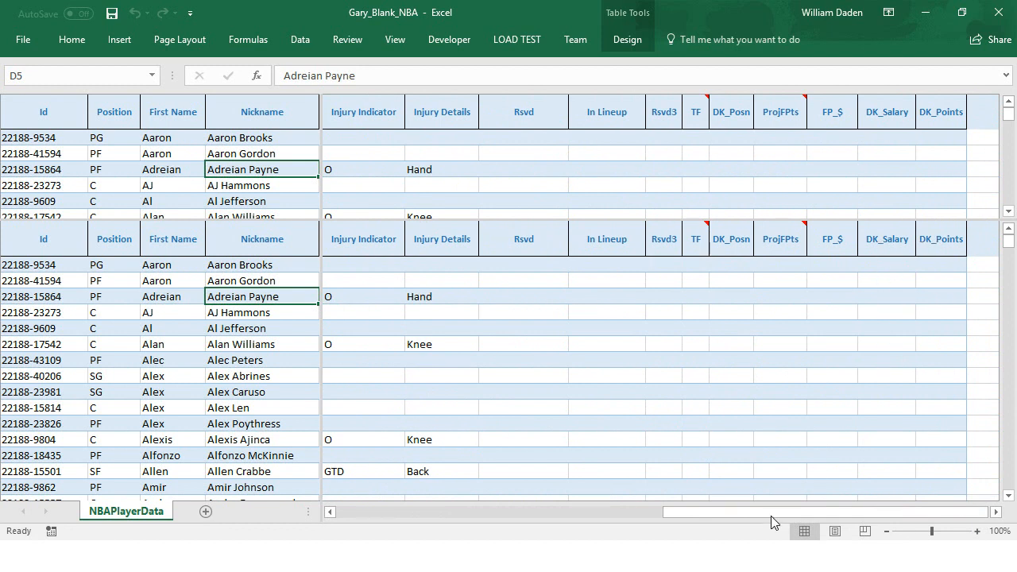
{"action": "left_click_drag", "start_coordinate": [771, 513], "coordinate": [565, 502]}
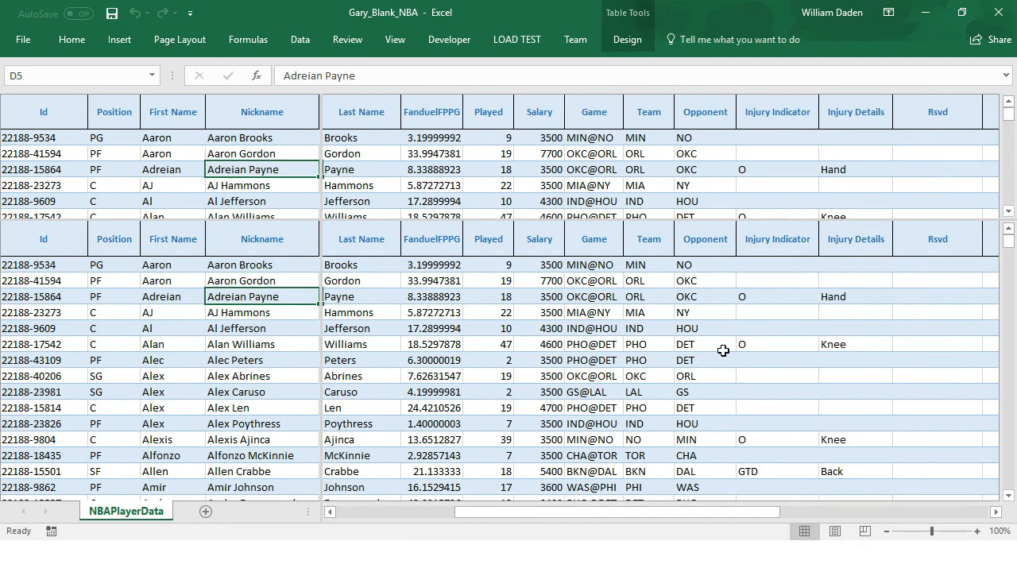
{"action": "left_click_drag", "start_coordinate": [604, 513], "coordinate": [814, 513]}
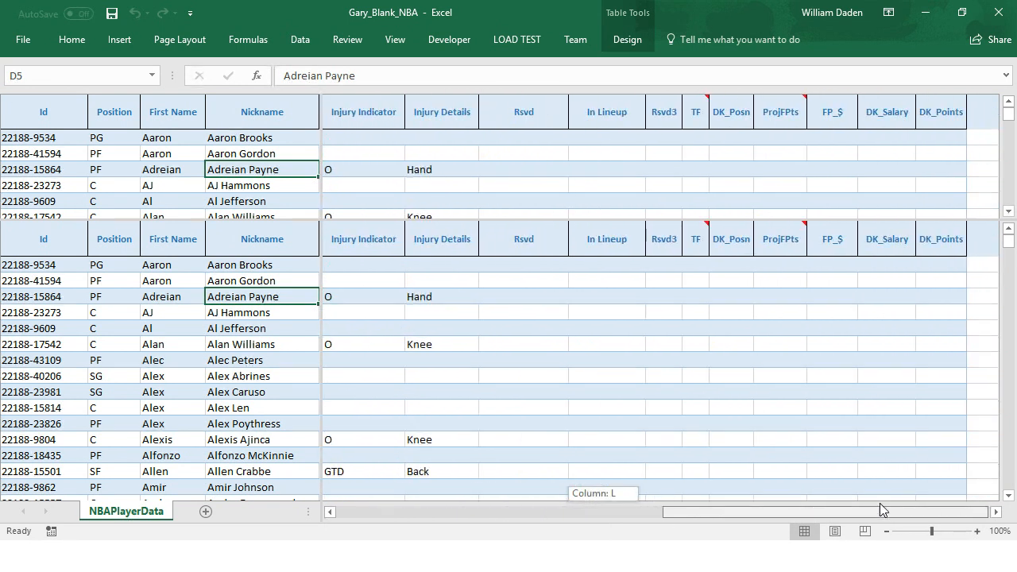
{"action": "left_click_drag", "start_coordinate": [882, 510], "coordinate": [326, 501]}
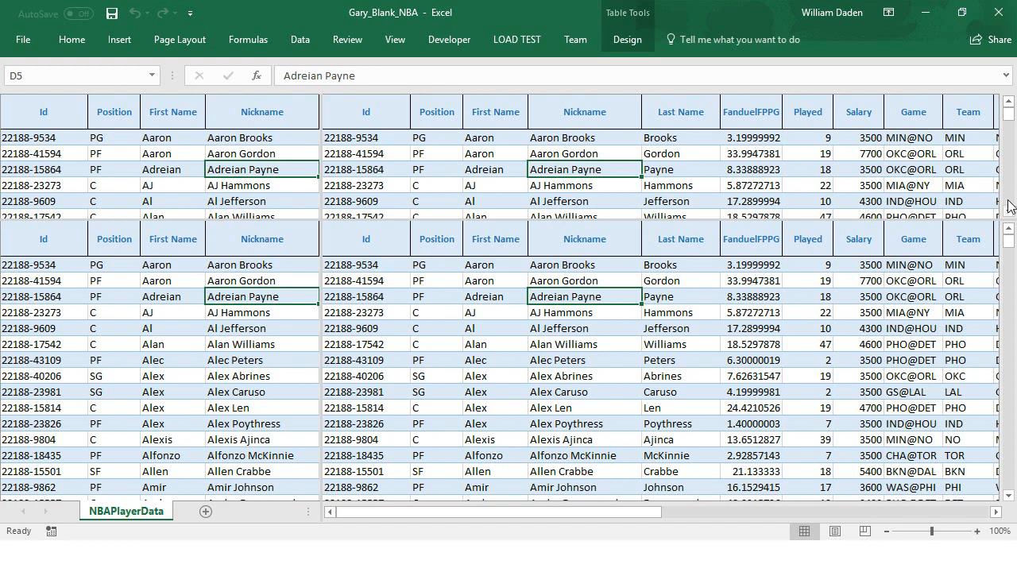
{"action": "scroll", "coordinate": [1011, 112], "scroll_direction": "up", "scroll_amount": 1}
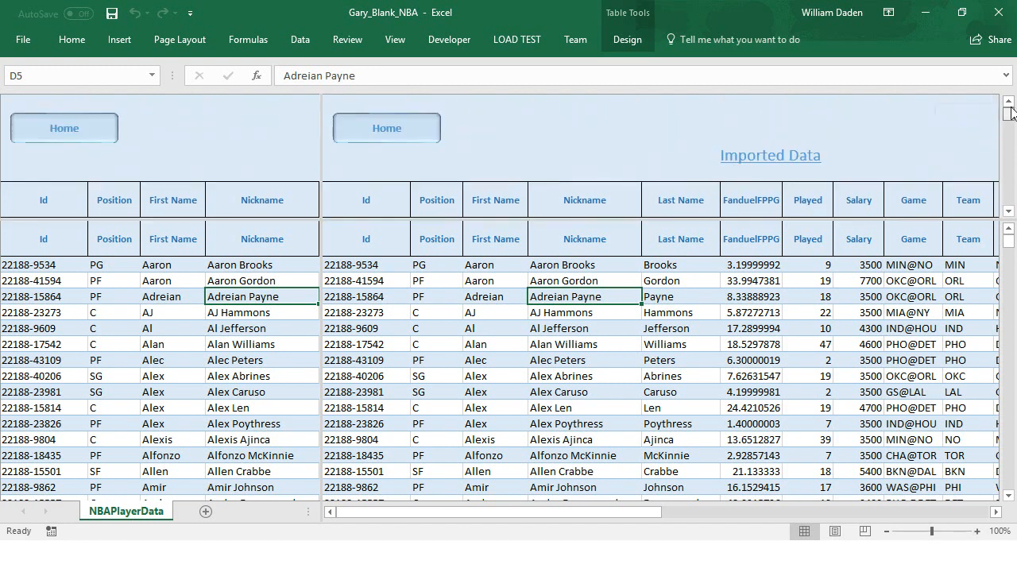
- Import the DraftKings NBA team data from the DKSalaries file, confirming that the FanDuel file was already imported
{"action": "left_click", "coordinate": [393, 132]}
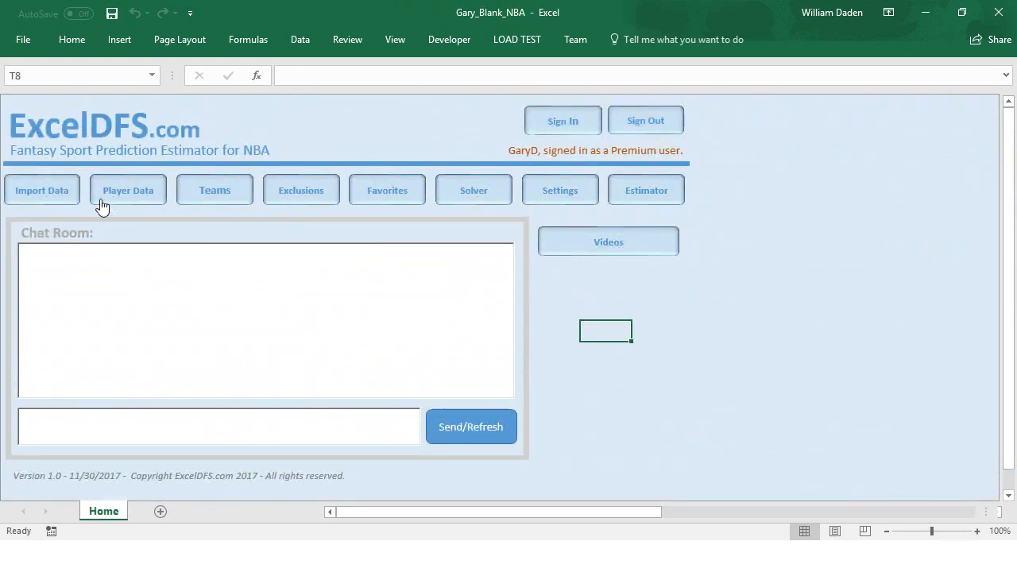
{"action": "left_click", "coordinate": [53, 197]}
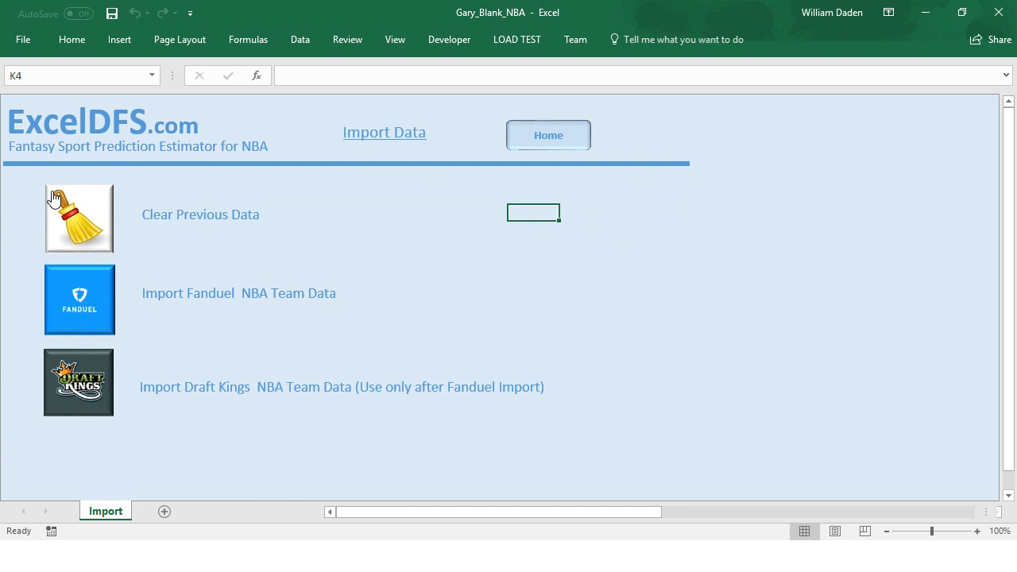
{"action": "left_click", "coordinate": [105, 388]}
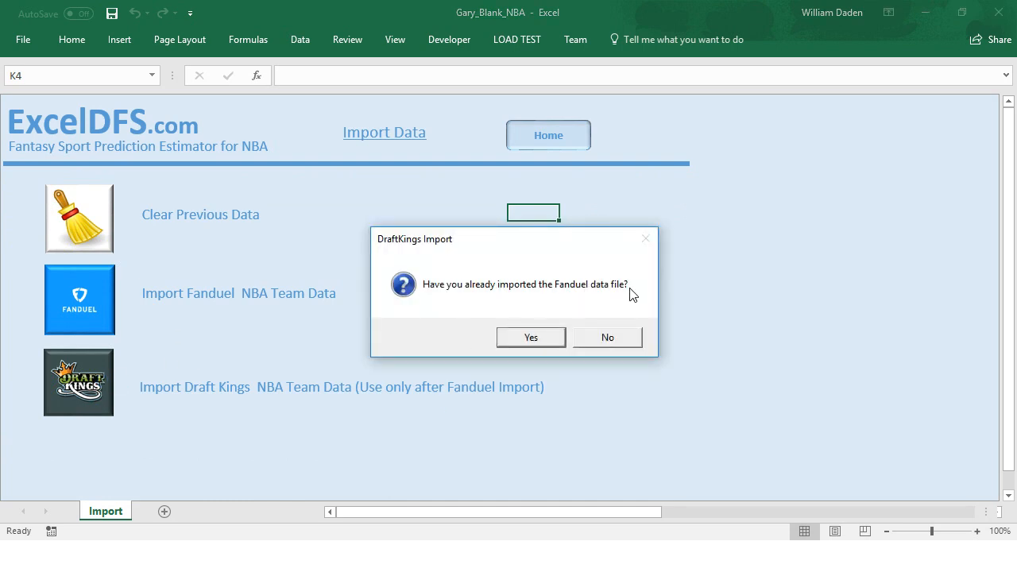
{"action": "left_click", "coordinate": [532, 338]}
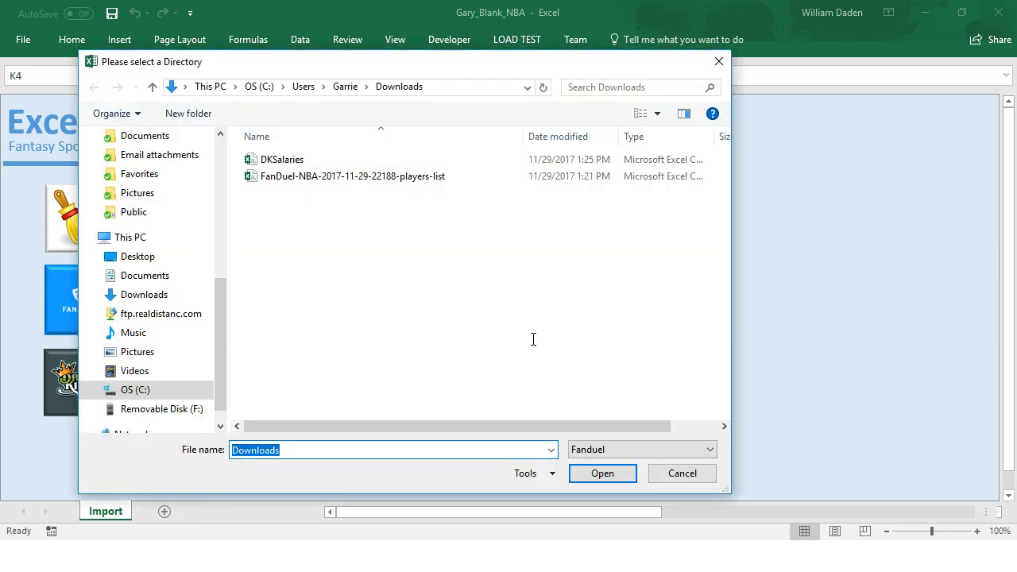
{"action": "left_click", "coordinate": [280, 163]}
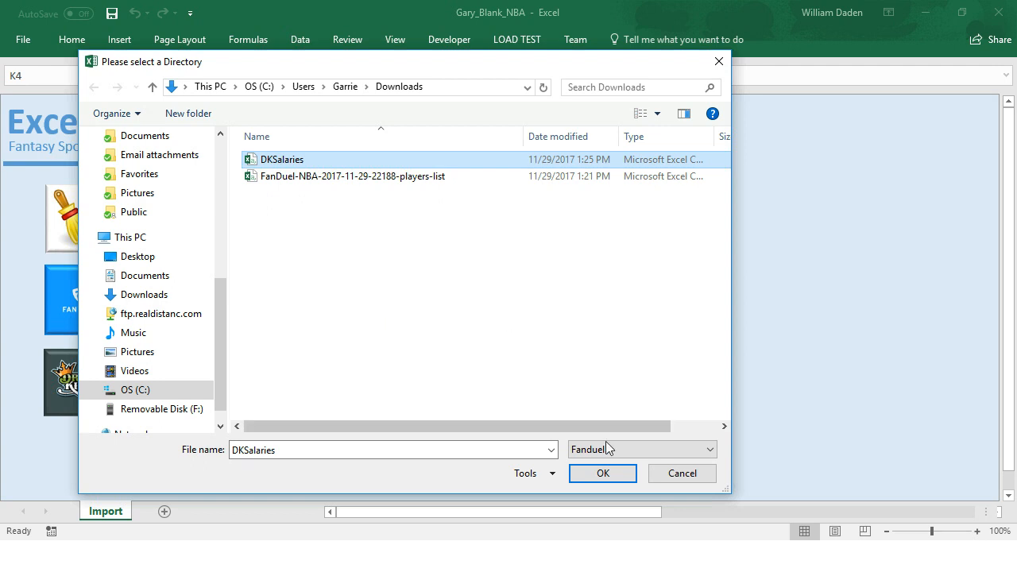
{"action": "left_click", "coordinate": [601, 474]}
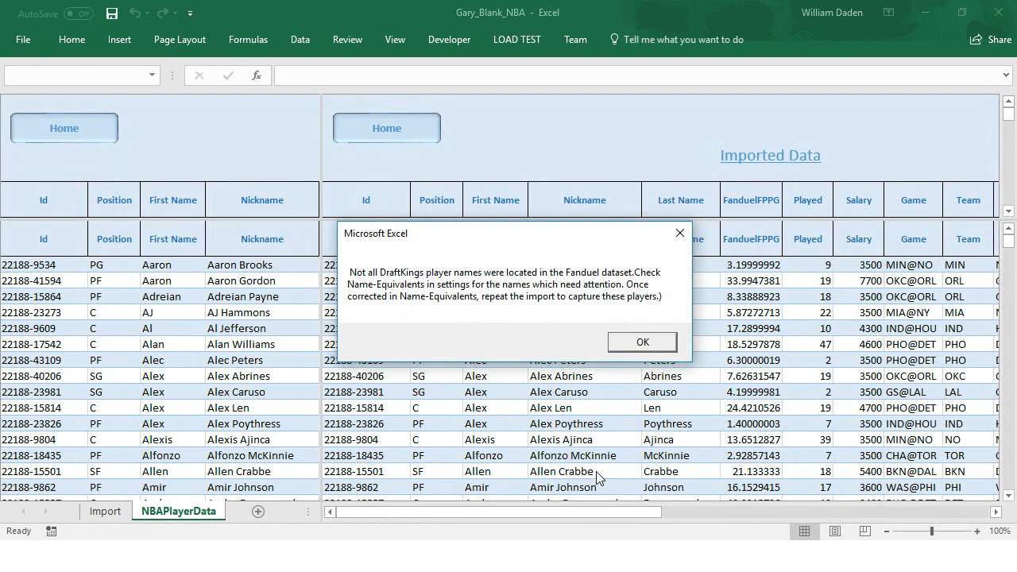
{"action": "left_click", "coordinate": [644, 344]}
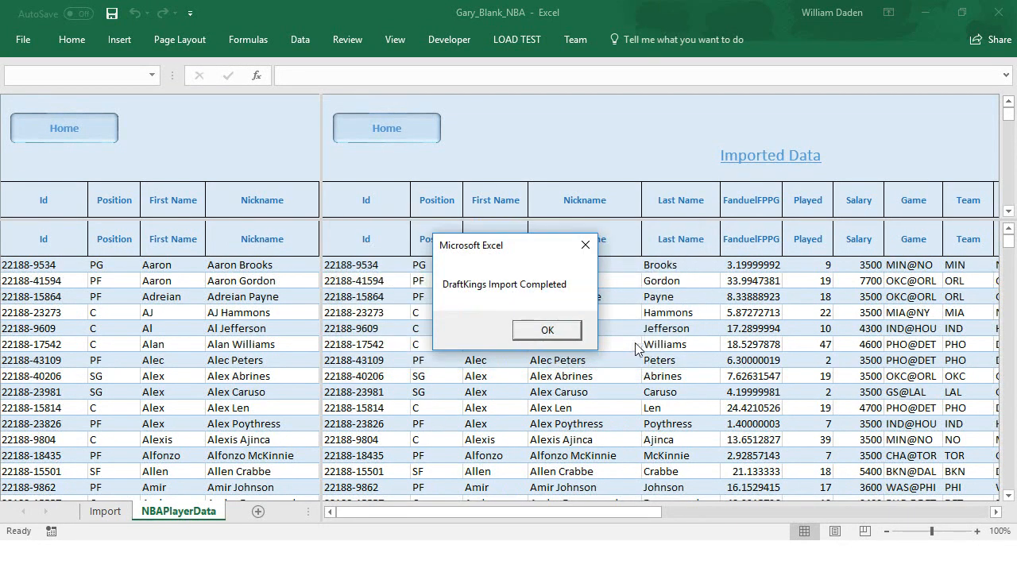
{"action": "left_click", "coordinate": [554, 337]}
- Examine the DK_Posn, DK_Salary and DK_Points columns of the player data, including the AJ Hammons row
{"action": "left_click", "coordinate": [497, 511]}
{"action": "left_click", "coordinate": [553, 265]}
{"action": "left_click_drag", "start_coordinate": [511, 511], "coordinate": [872, 522]}
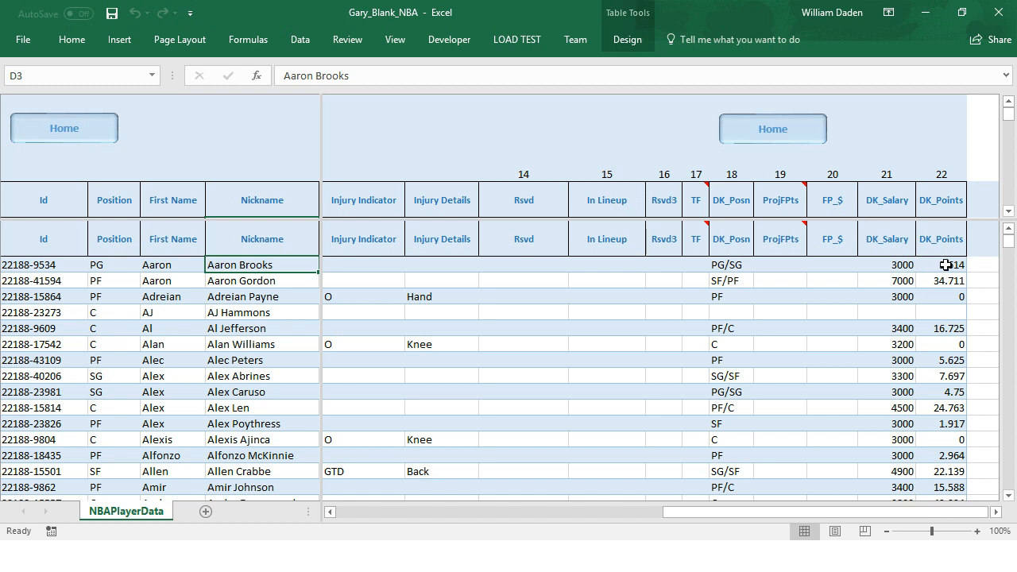
{"action": "left_click", "coordinate": [872, 312]}
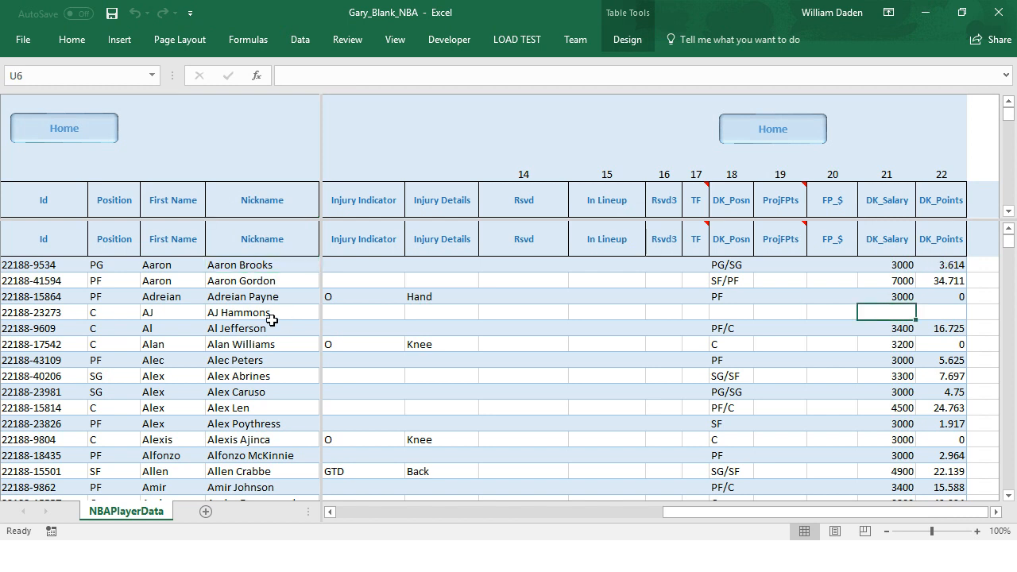
{"action": "left_click", "coordinate": [238, 316]}
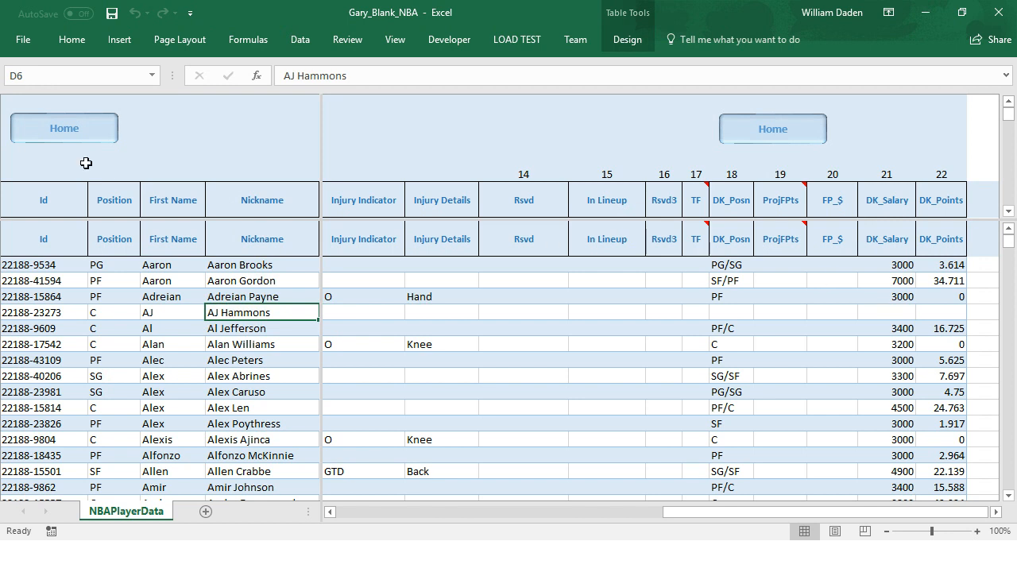
- Open the table of player name equivalents between FanDuel and DraftKings from the settings
{"action": "left_click", "coordinate": [71, 132]}
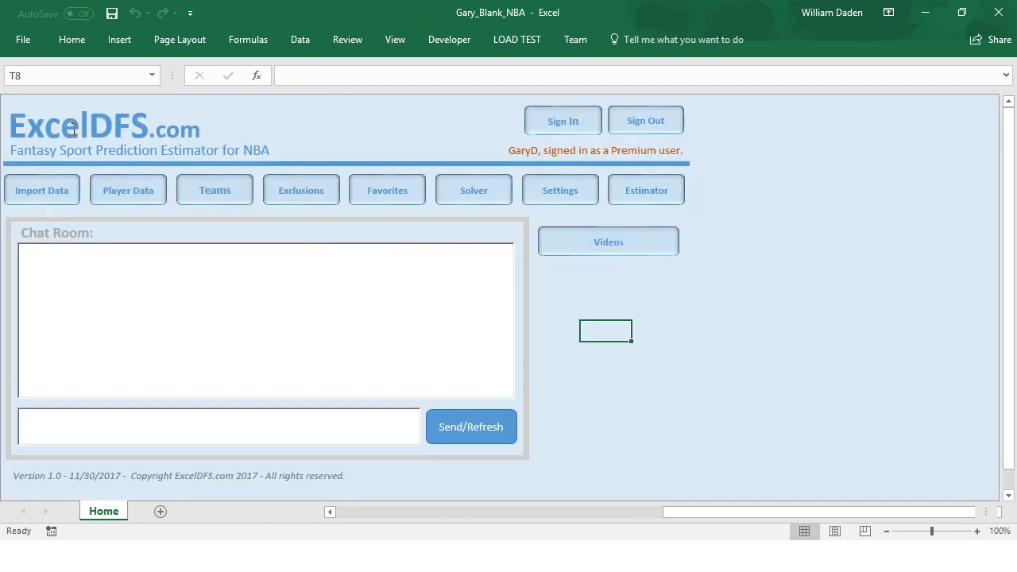
{"action": "left_click_drag", "start_coordinate": [1012, 356], "coordinate": [1014, 143]}
{"action": "left_click", "coordinate": [559, 196]}
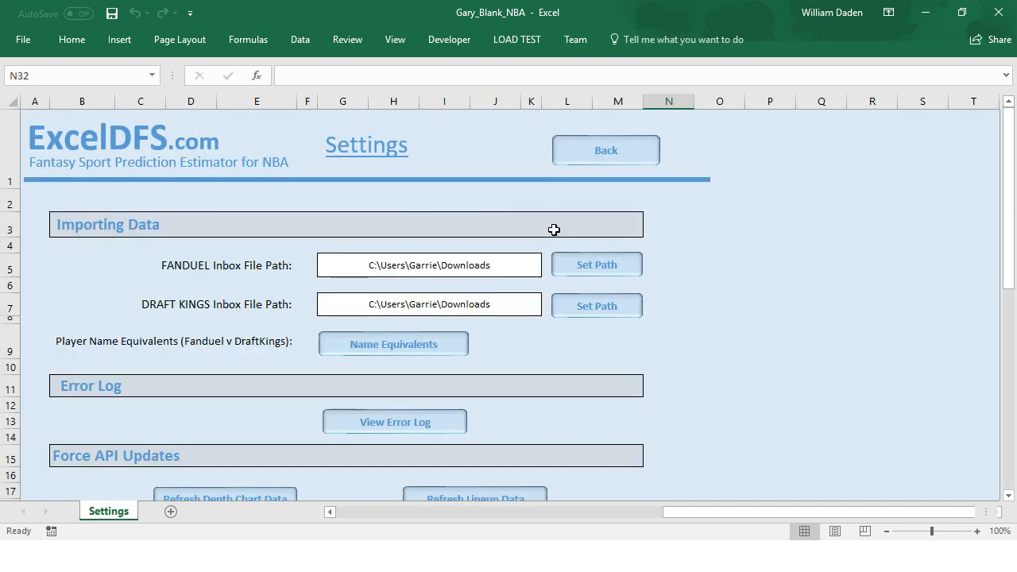
{"action": "left_click", "coordinate": [386, 345]}
- Compare the Draft Kings Name entries with the Fanduel Name column, starting with the T.J. Warren row
{"action": "left_click", "coordinate": [357, 285]}
{"action": "left_click", "coordinate": [362, 225]}
{"action": "left_click", "coordinate": [357, 242]}
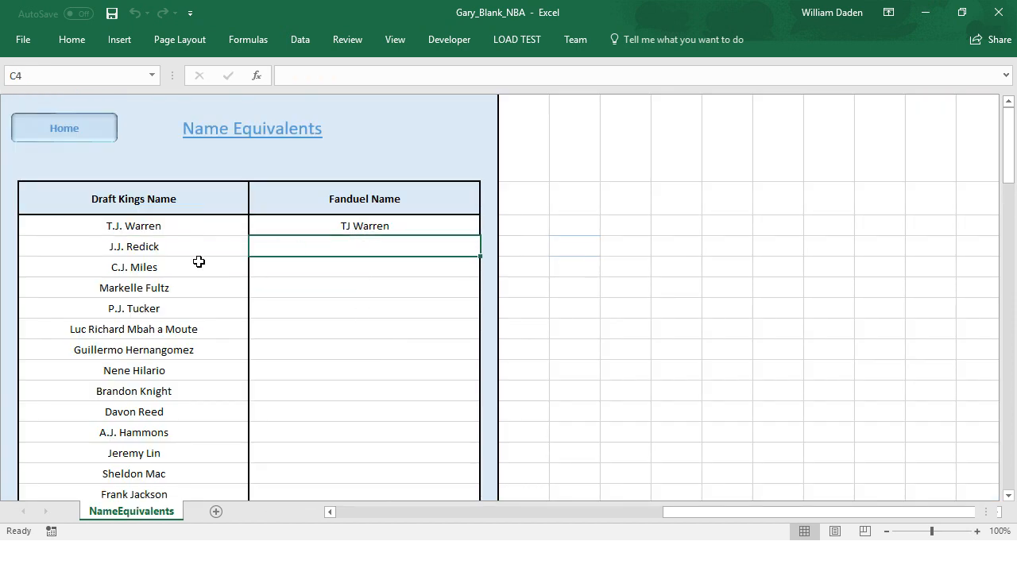
{"action": "left_click", "coordinate": [173, 222]}
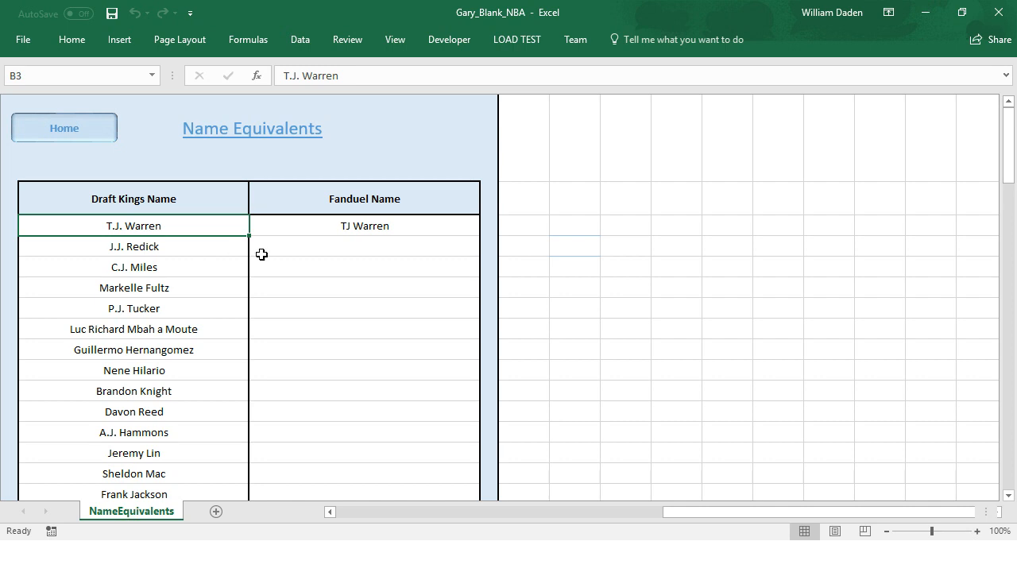
{"action": "left_click", "coordinate": [287, 229]}
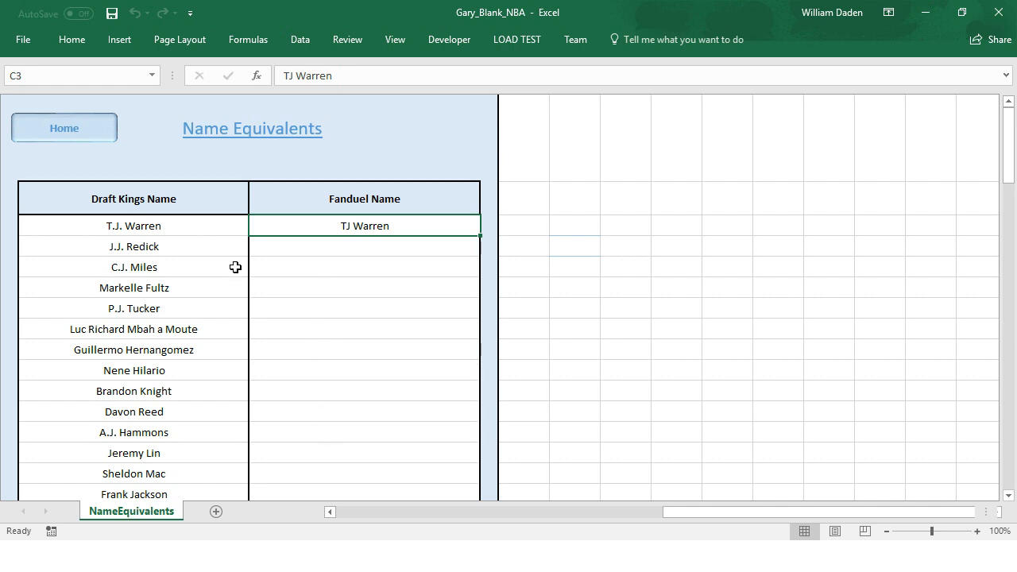
{"action": "left_click", "coordinate": [351, 248]}
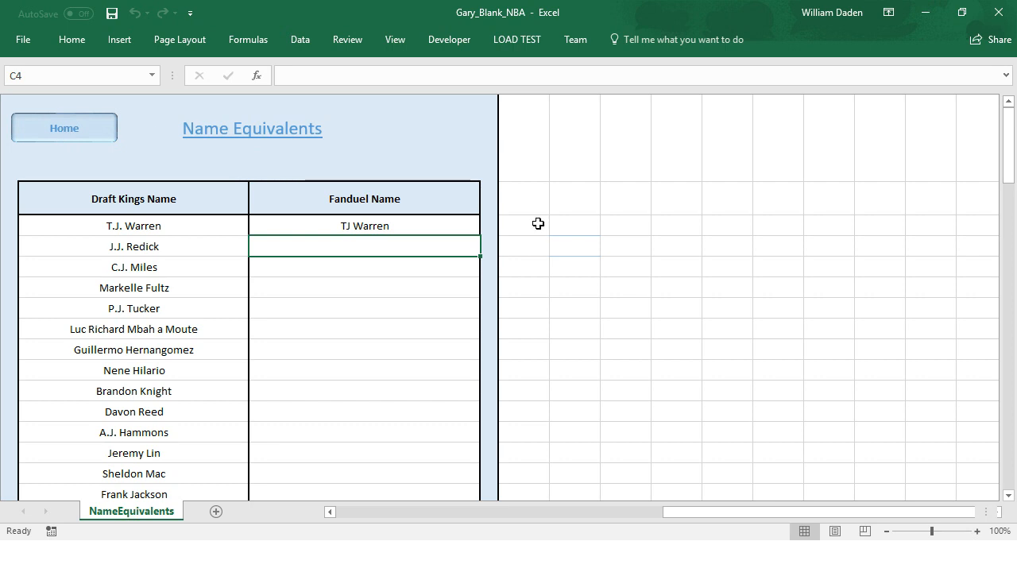
{"action": "left_click_drag", "start_coordinate": [1008, 169], "coordinate": [1006, 151]}
- Return to the home sheet, open the Teams sheet and refresh it, accepting the loss of manual edits
{"action": "left_click", "coordinate": [64, 131]}
{"action": "left_click", "coordinate": [592, 157]}
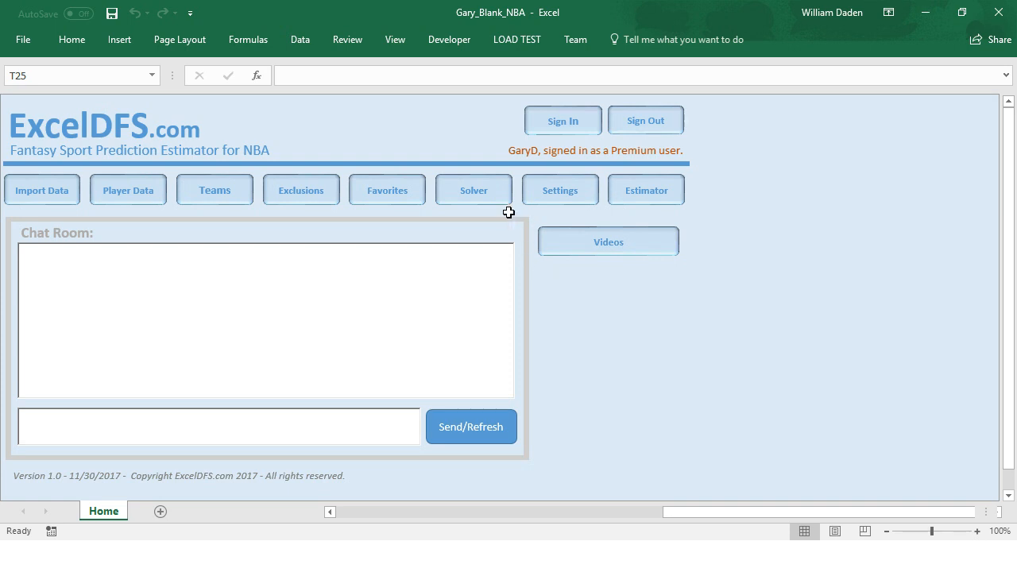
{"action": "left_click", "coordinate": [218, 191]}
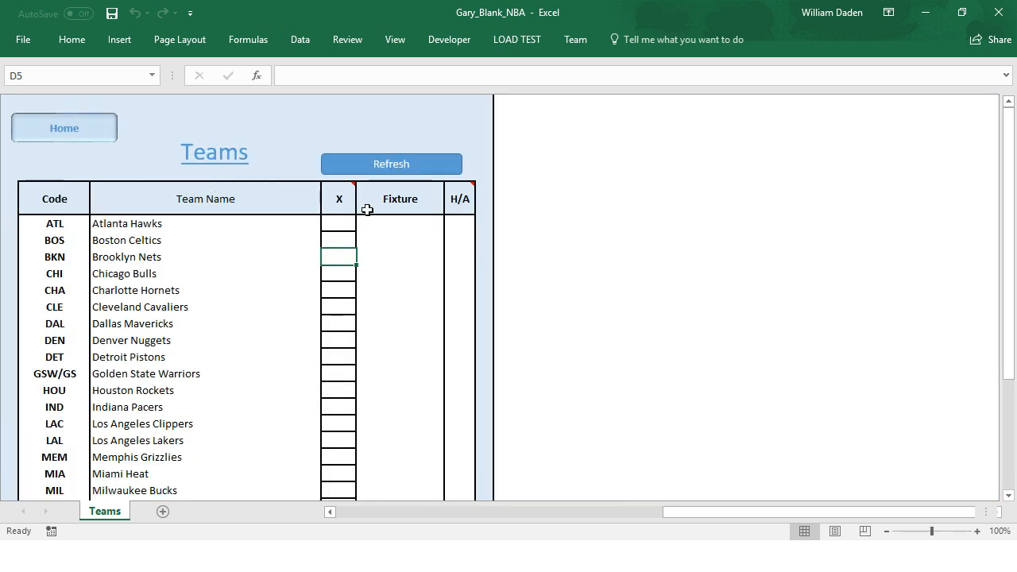
{"action": "left_click", "coordinate": [394, 168]}
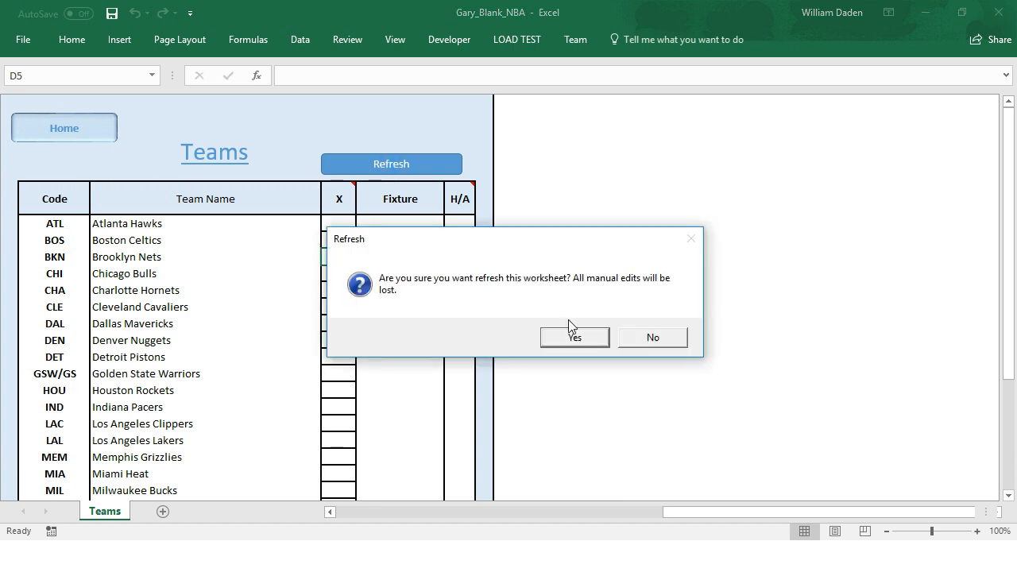
{"action": "left_click", "coordinate": [574, 339]}
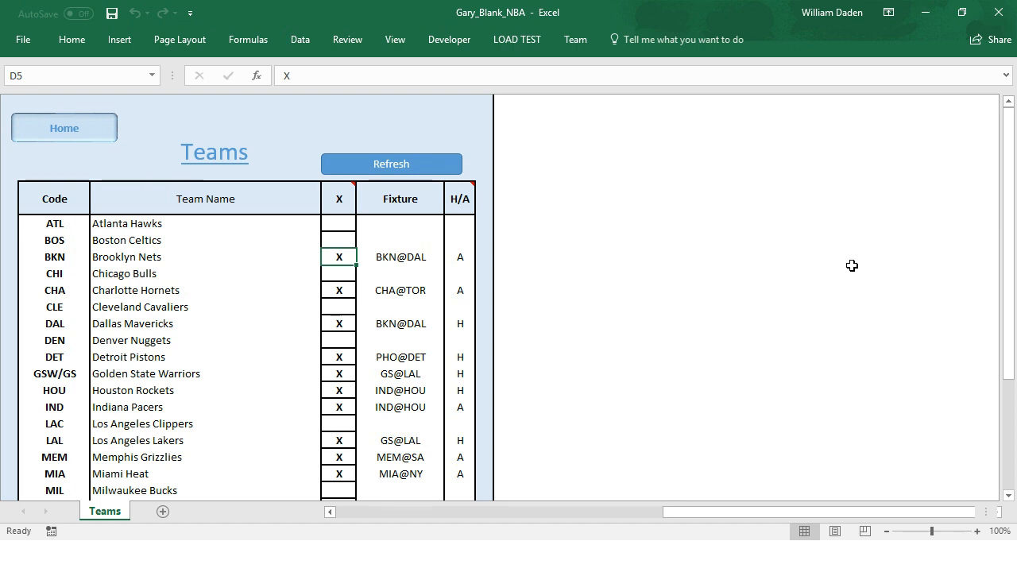
- Check the X marks, fixtures and home/away values in the refreshed Teams table, including the Brooklyn Nets row
{"action": "mouse_move", "coordinate": [1010, 241]}
{"action": "left_mouse_down"}
{"action": "mouse_move", "coordinate": [1013, 330]}
{"action": "mouse_move", "coordinate": [1011, 223]}
{"action": "left_mouse_up"}
{"action": "key", "text": "Delete"}
{"action": "left_click", "coordinate": [422, 270]}
{"action": "left_click", "coordinate": [335, 257]}
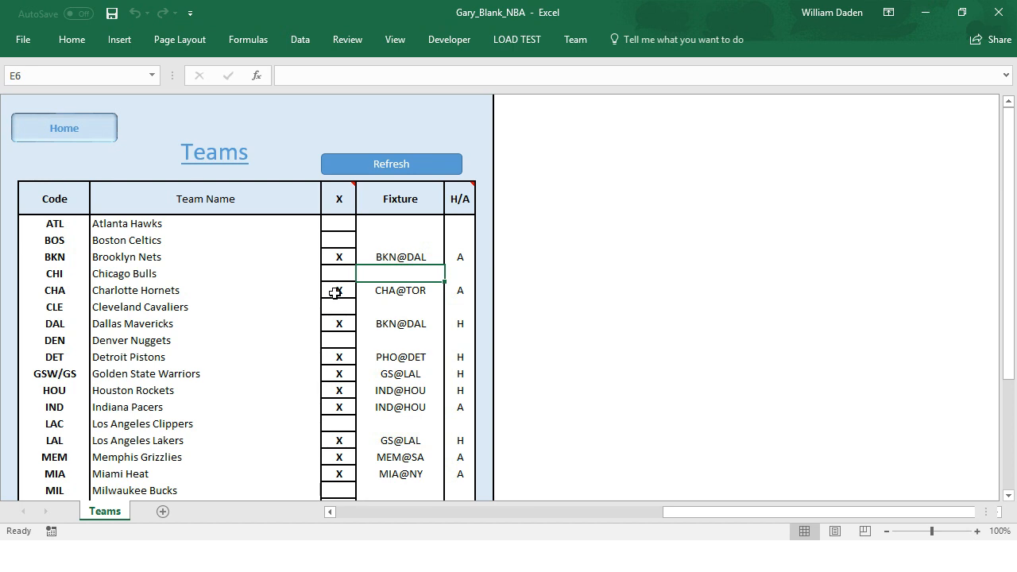
- Clear the X mark from the Brooklyn Nets row in the Teams table
{"action": "left_click", "coordinate": [342, 255]}
{"action": "left_click", "coordinate": [342, 256]}
{"action": "left_click", "coordinate": [466, 290]}
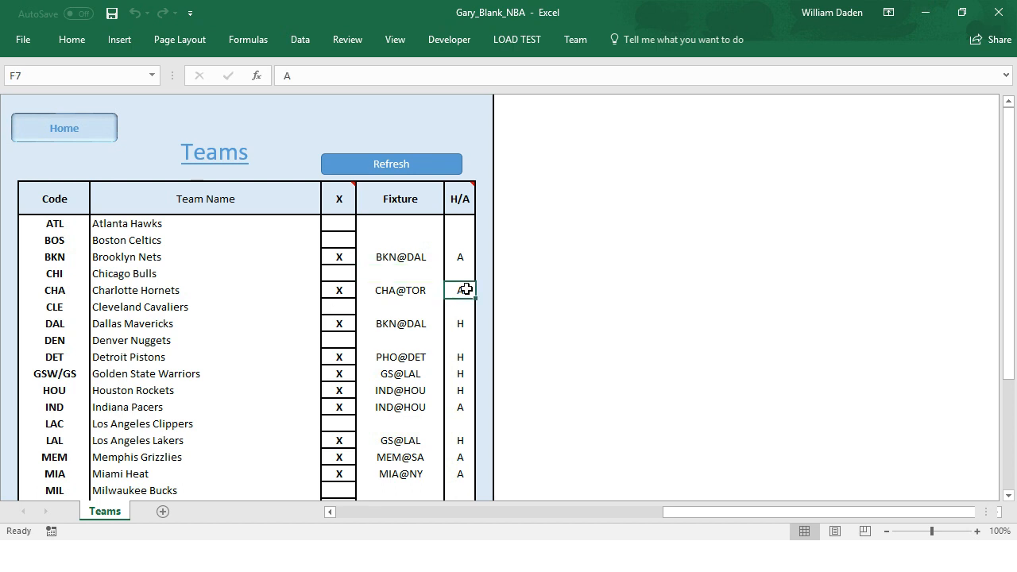
{"action": "left_click", "coordinate": [337, 258]}
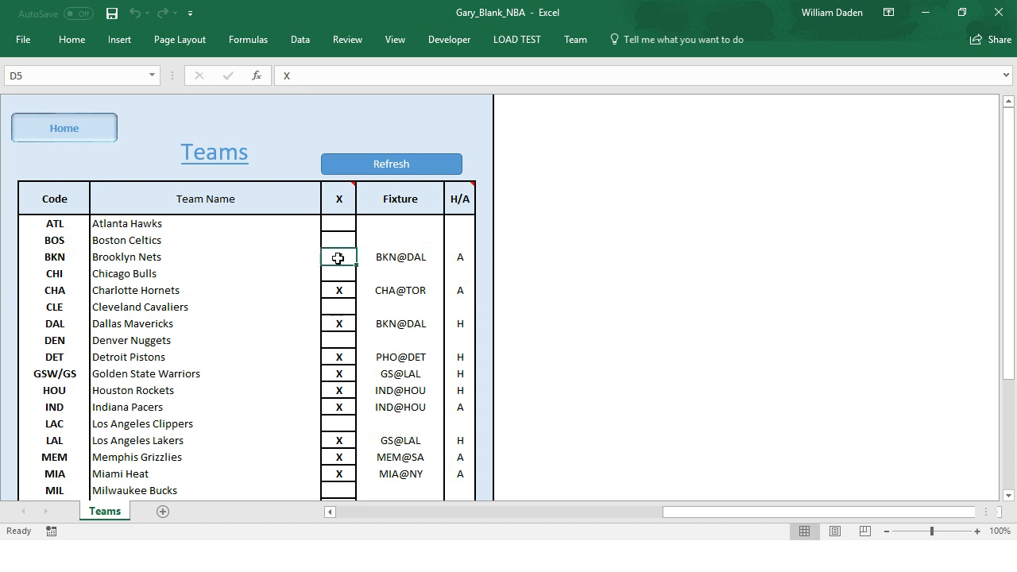
{"action": "key", "text": "Delete"}
{"action": "left_click", "coordinate": [338, 274]}
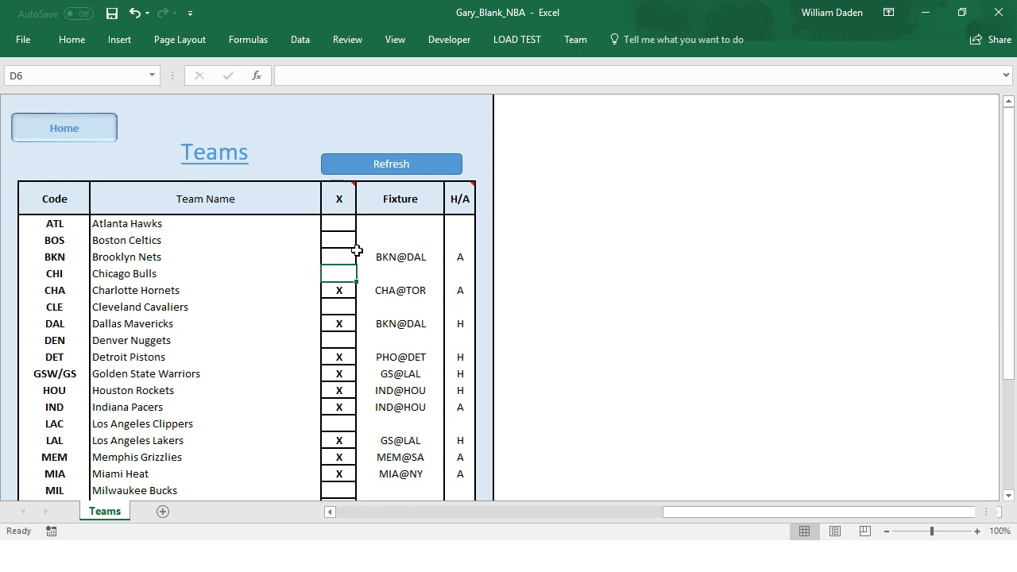
- Put the X mark back in the Brooklyn Nets row
{"action": "left_click", "coordinate": [342, 255]}
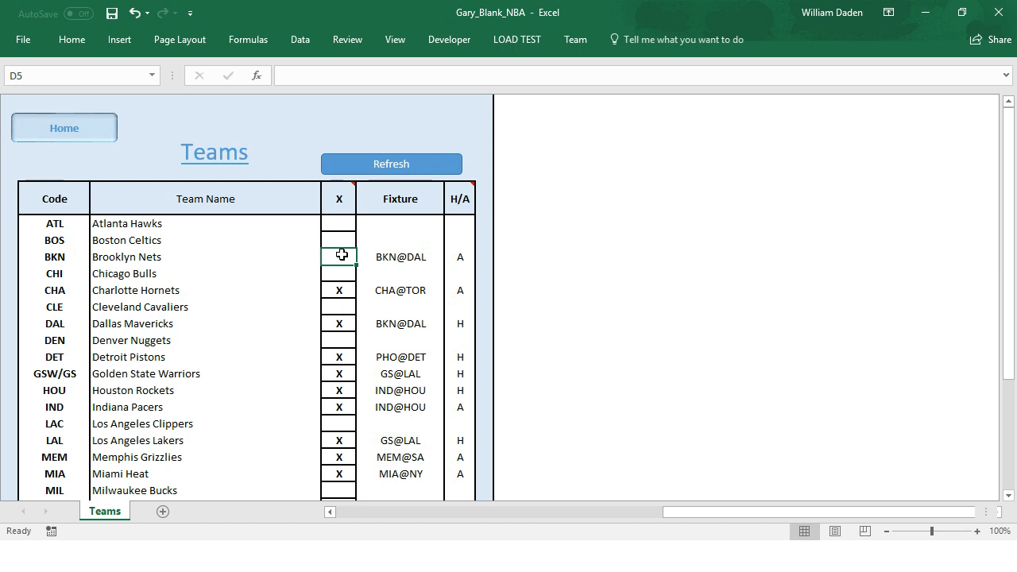
{"action": "type", "text": "X"}
{"action": "key", "text": "Return"}
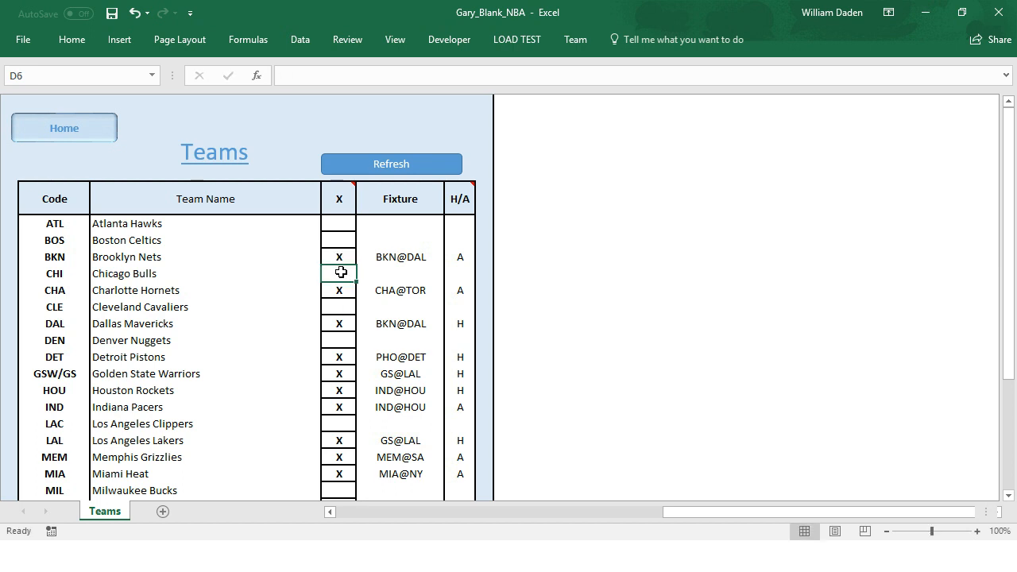
- Return to the home sheet, open the Solver sheet and mark Allow Not Rostered with X
{"action": "left_click", "coordinate": [70, 131]}
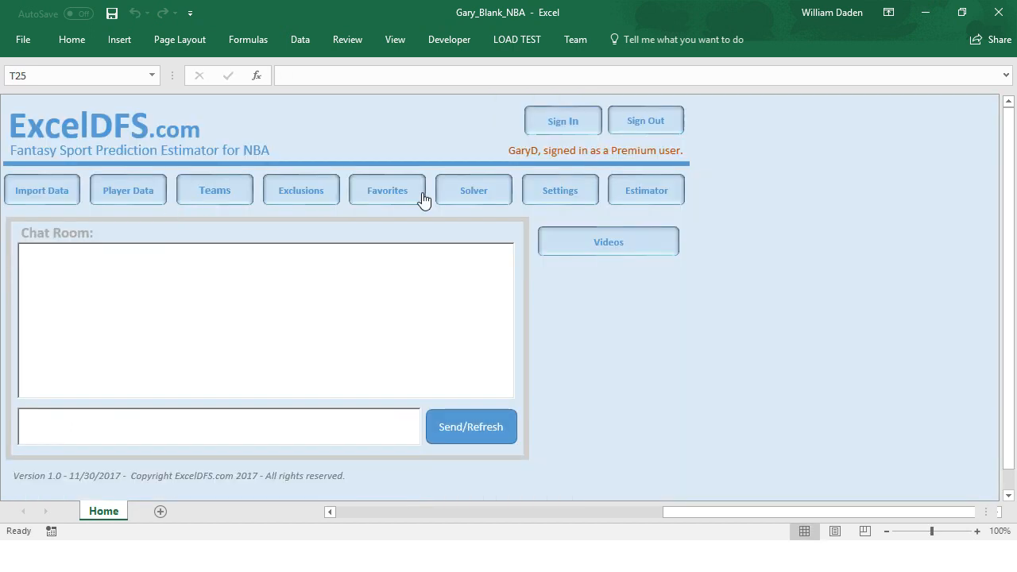
{"action": "left_click", "coordinate": [463, 197]}
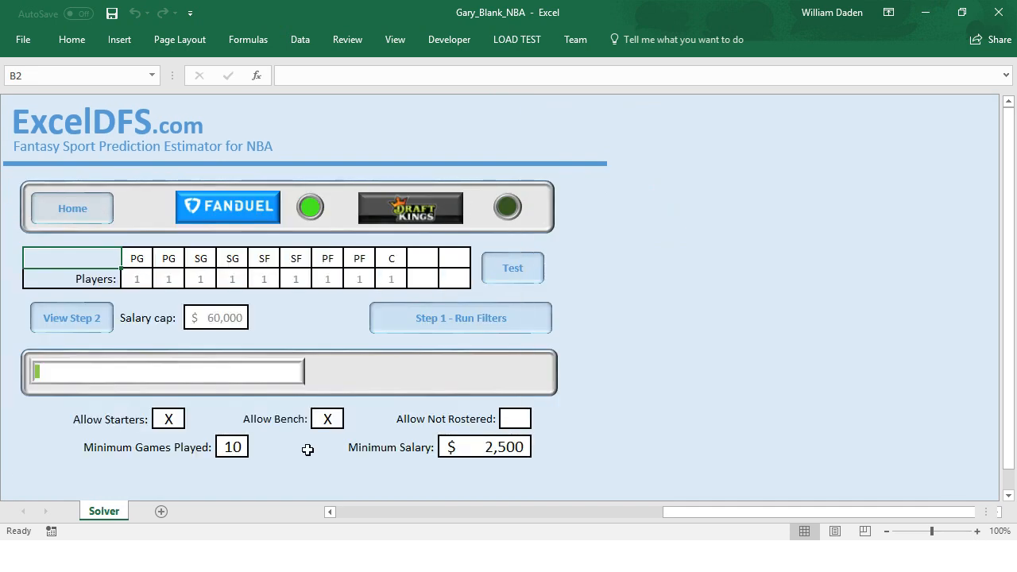
{"action": "left_click", "coordinate": [512, 418]}
{"action": "left_click", "coordinate": [513, 418]}
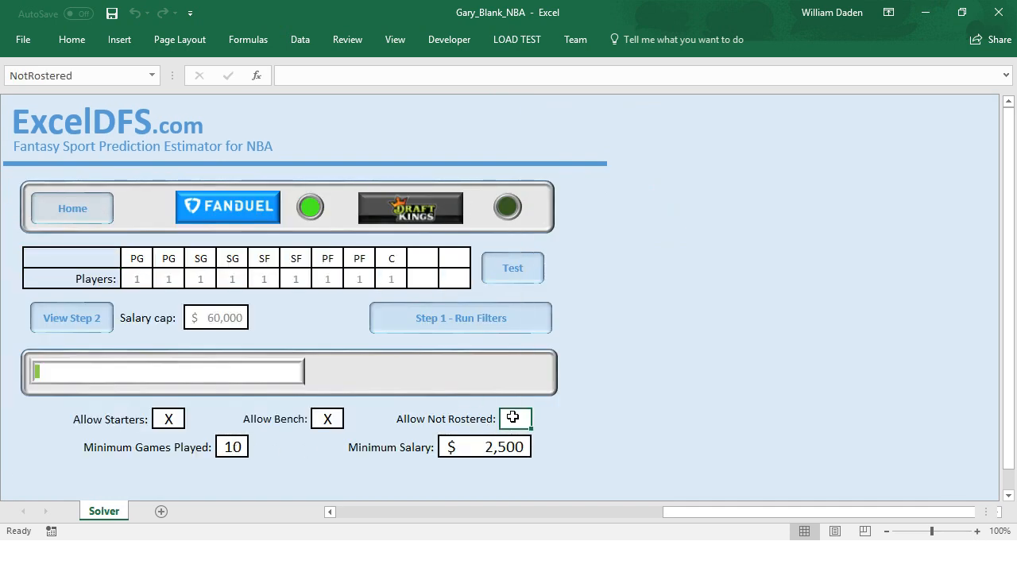
{"action": "type", "text": "X"}
- Set both the Minimum Salary and the Minimum Games Played solver filters to 0
{"action": "left_click", "coordinate": [504, 450]}
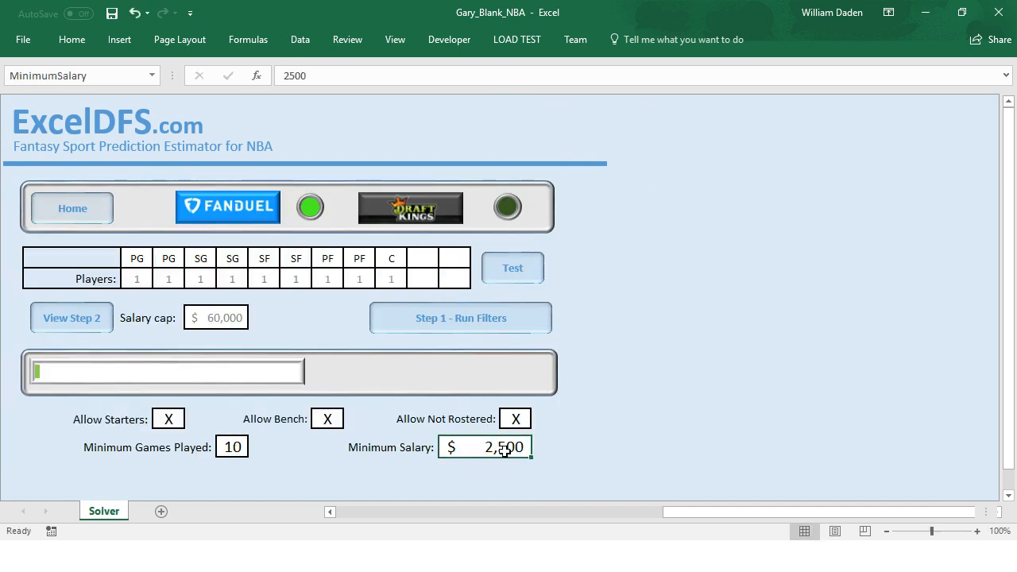
{"action": "type", "text": "0"}
{"action": "left_click", "coordinate": [370, 466]}
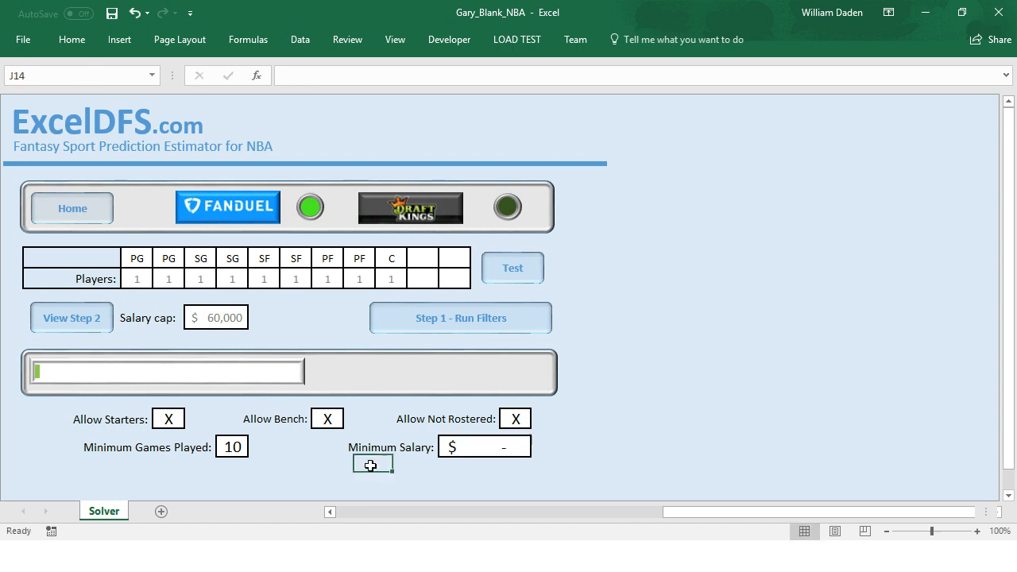
{"action": "left_click", "coordinate": [233, 446]}
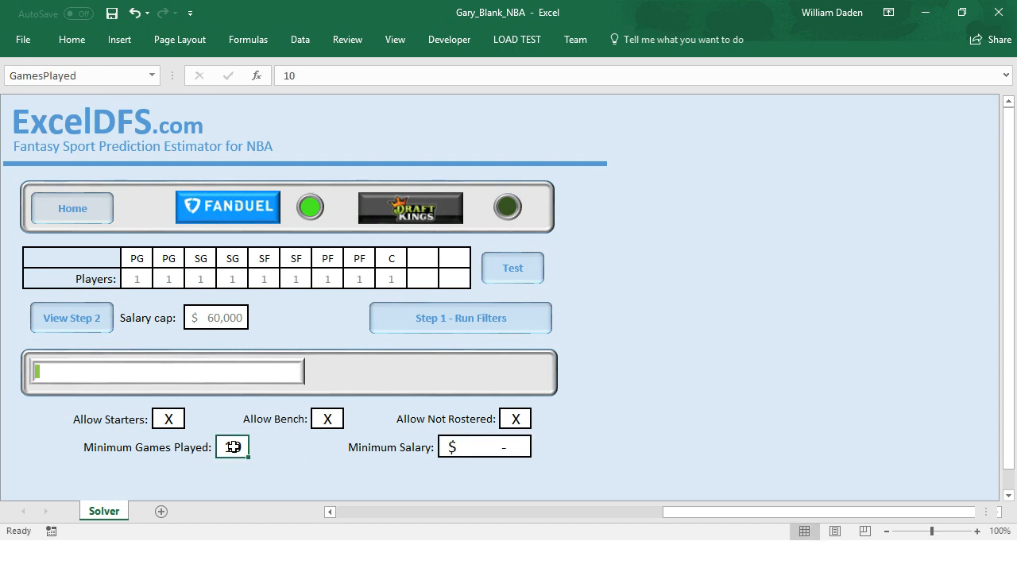
{"action": "key", "text": "BackSpace"}
{"action": "type", "text": "0"}
{"action": "left_click", "coordinate": [693, 410]}
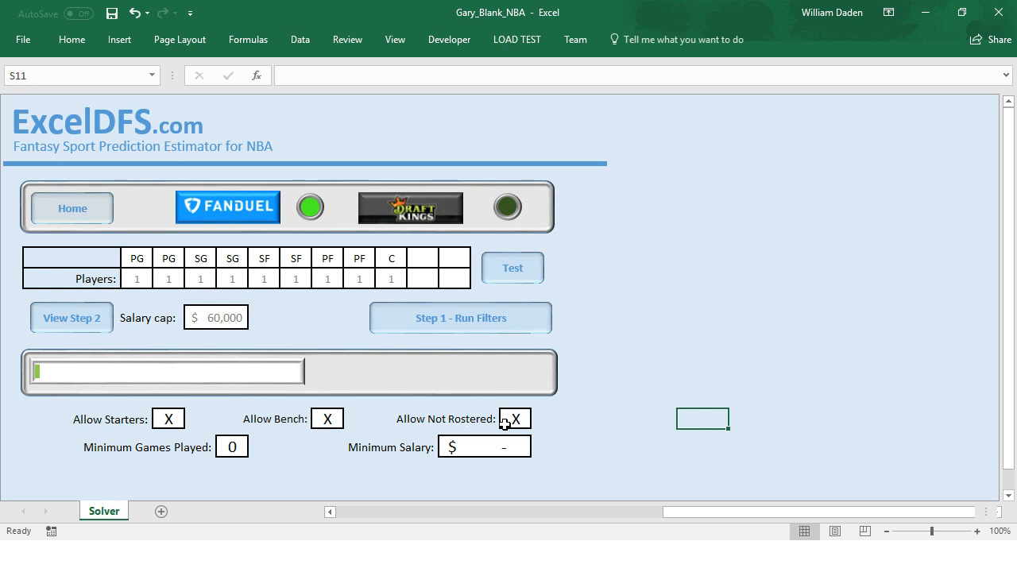
- Run the Step 1 filters, agreeing to recalculate all of them and acknowledging the lineup data download
{"action": "left_click", "coordinate": [445, 328]}
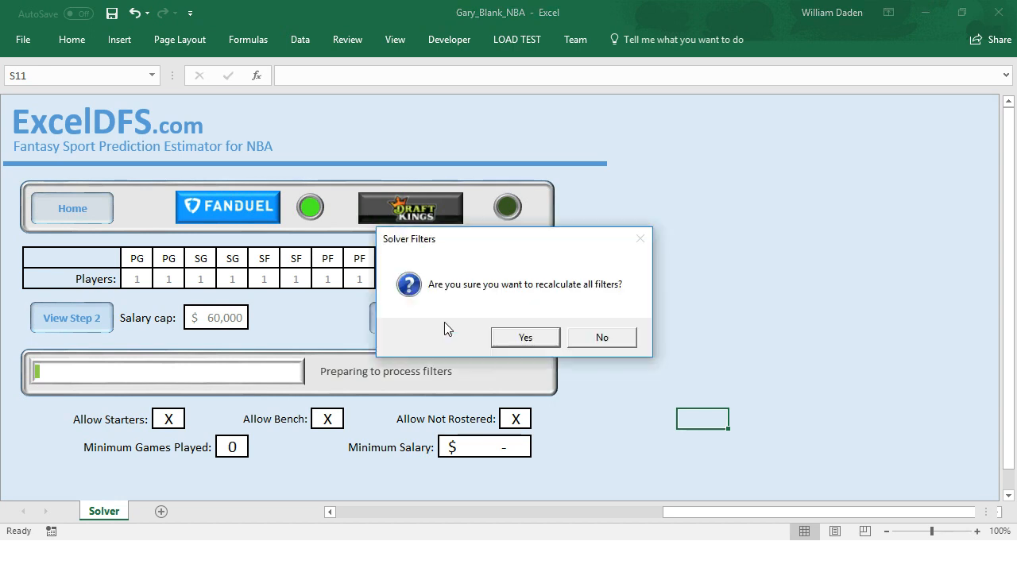
{"action": "left_click", "coordinate": [527, 339]}
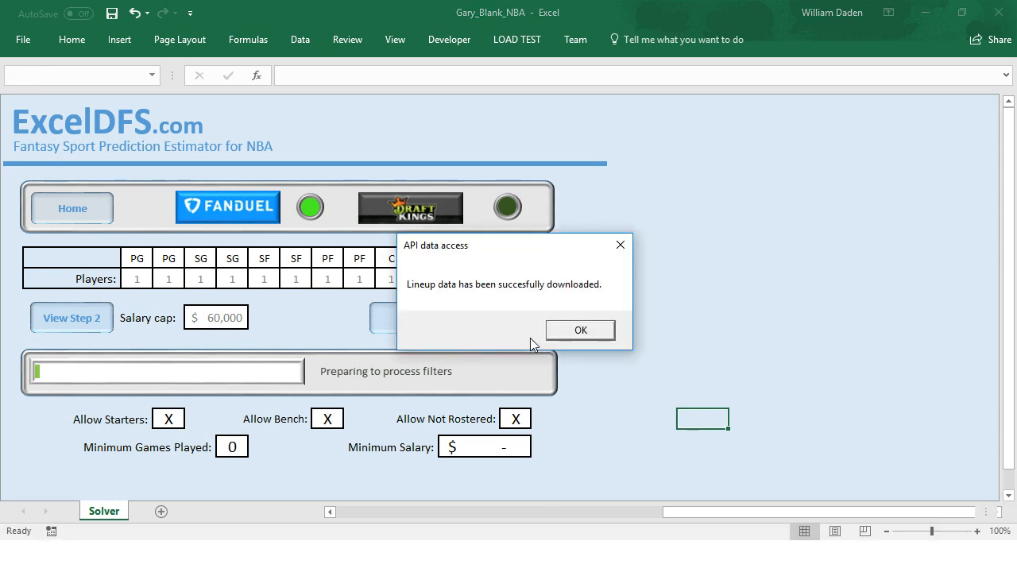
{"action": "left_click", "coordinate": [578, 332]}
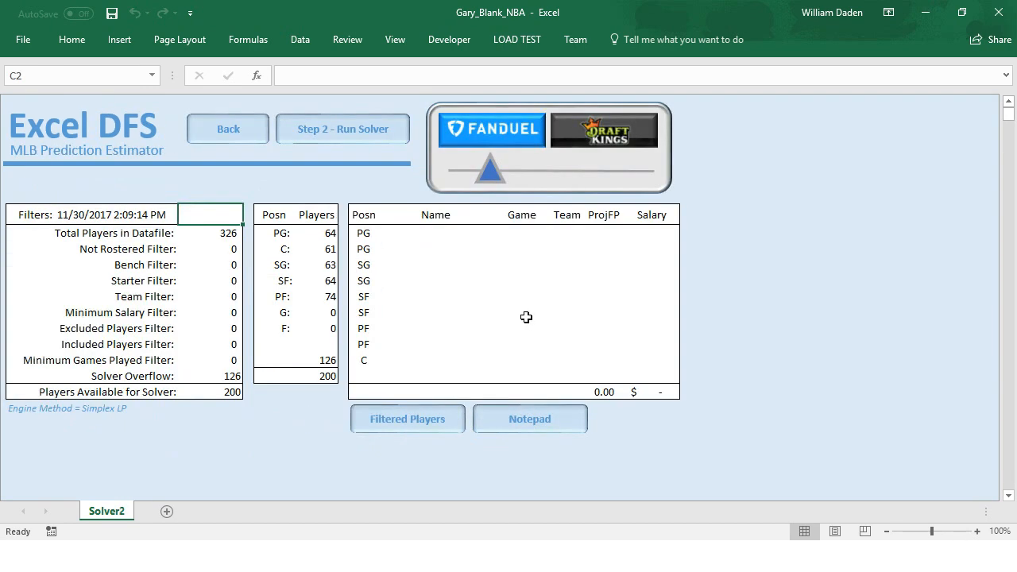
- Examine the filter summary: Total Players in Datafile, Solver Overflow and Players Available for Solver
{"action": "left_click", "coordinate": [124, 233]}
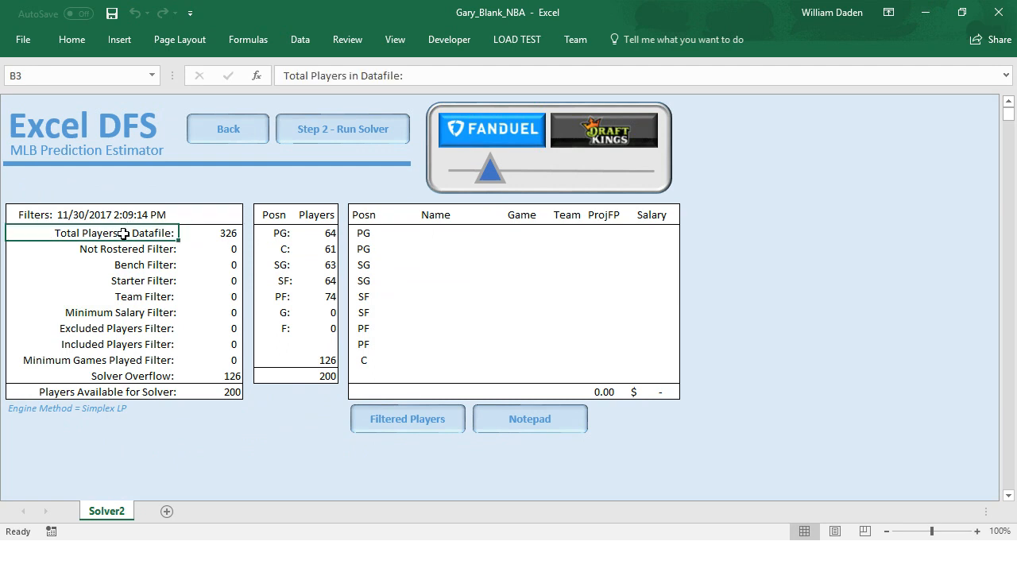
{"action": "left_click", "coordinate": [229, 233]}
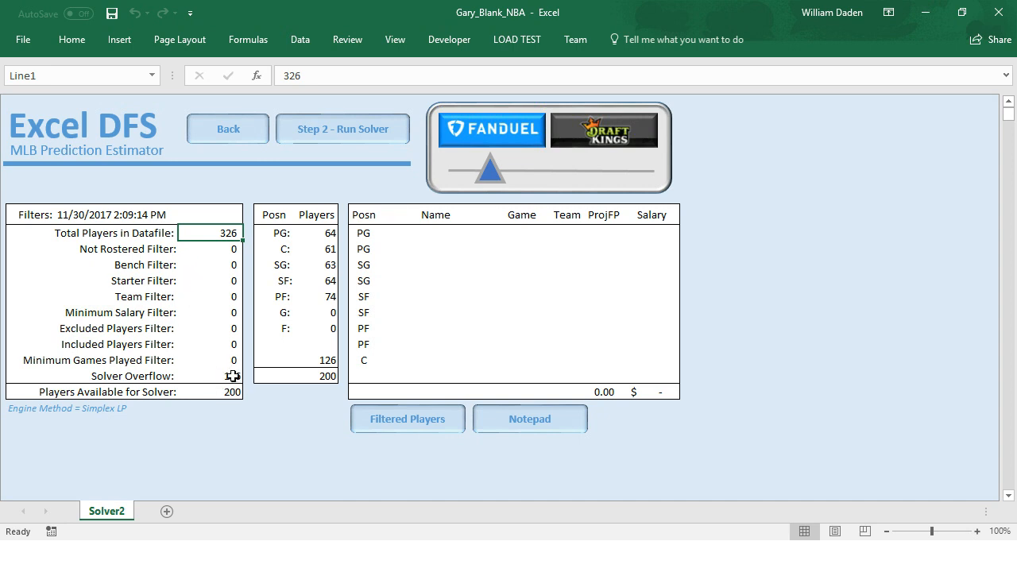
{"action": "left_click", "coordinate": [163, 392]}
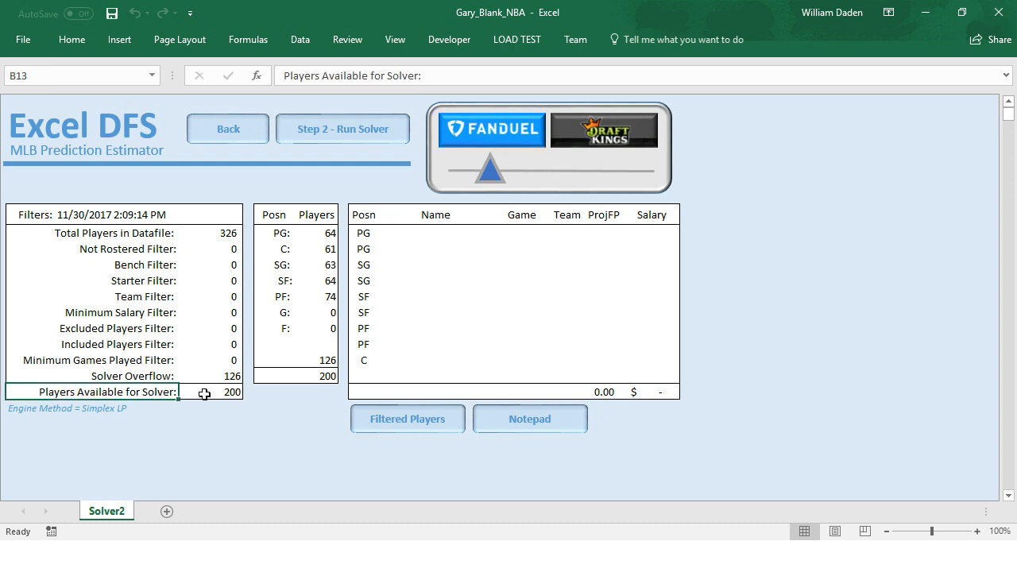
{"action": "left_click", "coordinate": [153, 376]}
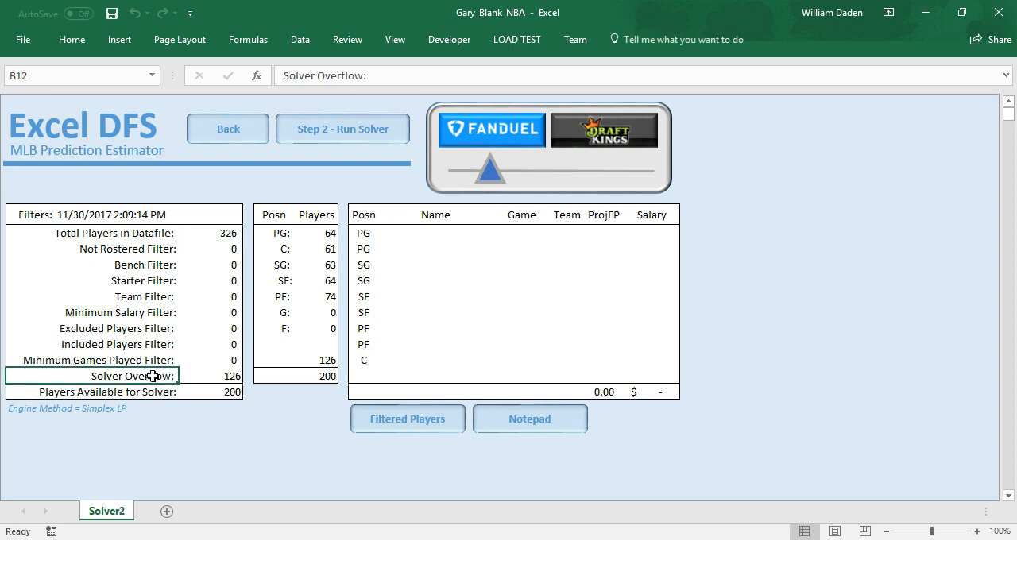
{"action": "left_click", "coordinate": [282, 392]}
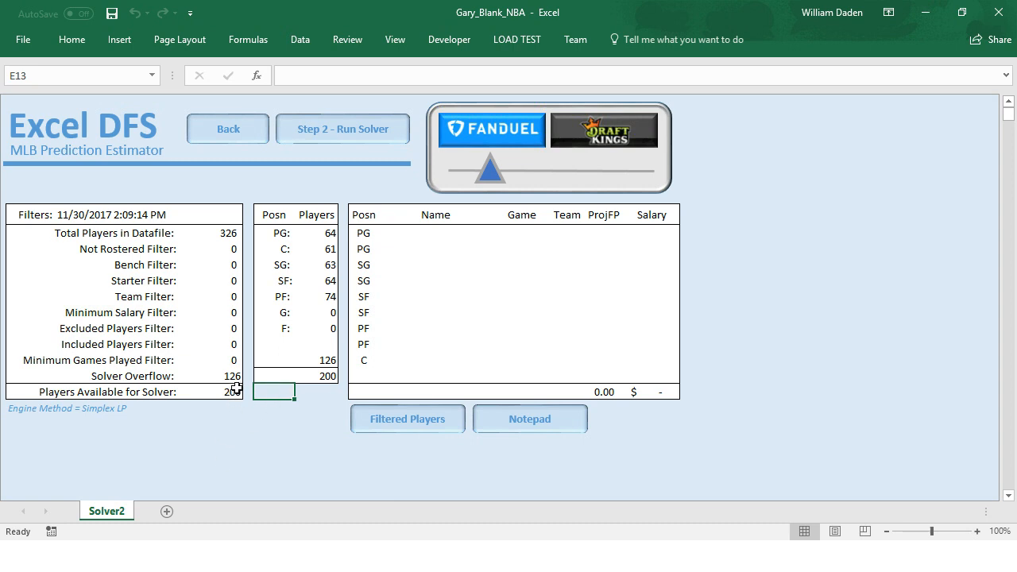
{"action": "left_click", "coordinate": [257, 428]}
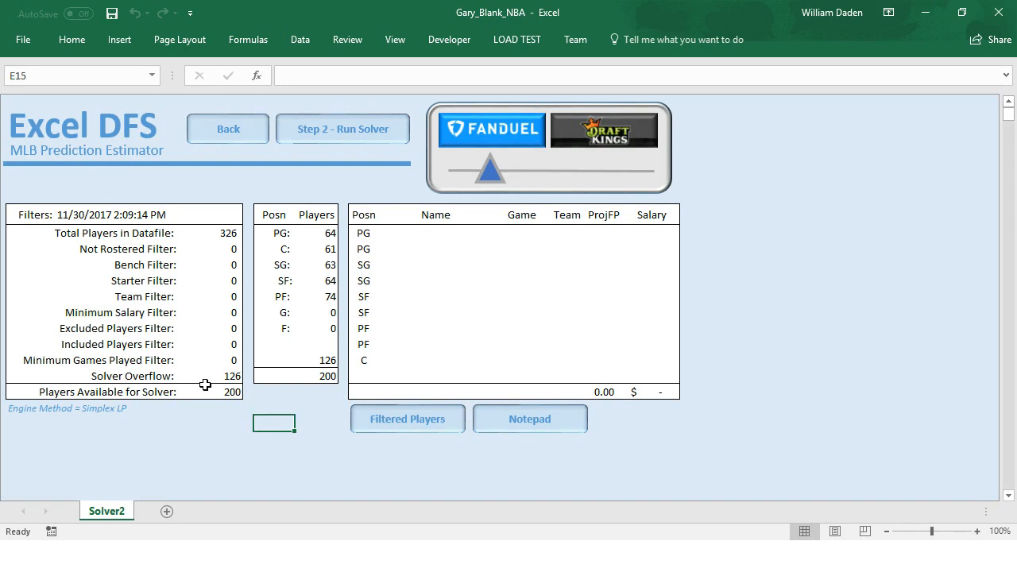
- Go back through the home sheet to the Teams sheet and delete the Brooklyn Nets X mark
{"action": "left_click", "coordinate": [230, 135]}
{"action": "left_click", "coordinate": [75, 212]}
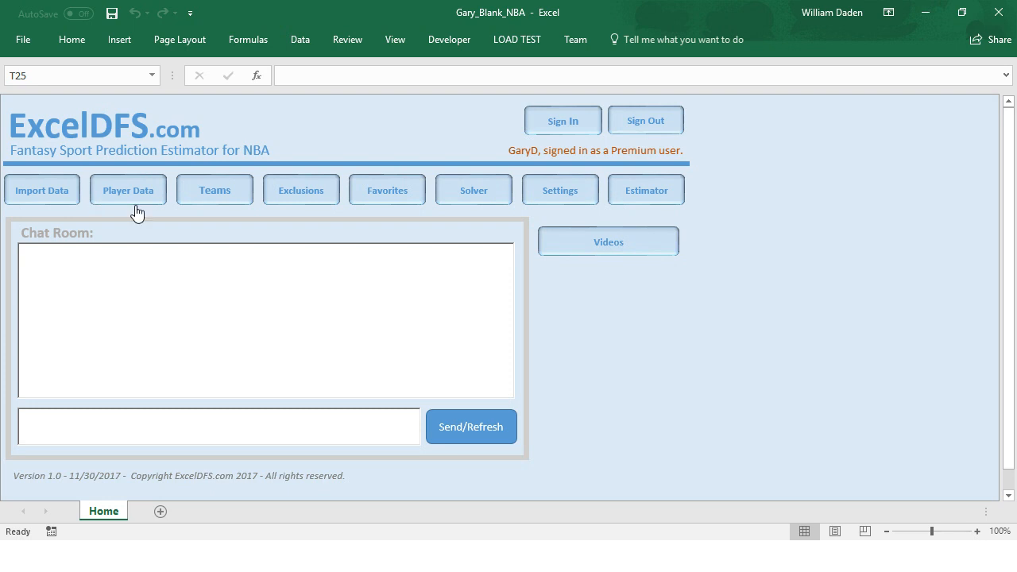
{"action": "left_click", "coordinate": [208, 196]}
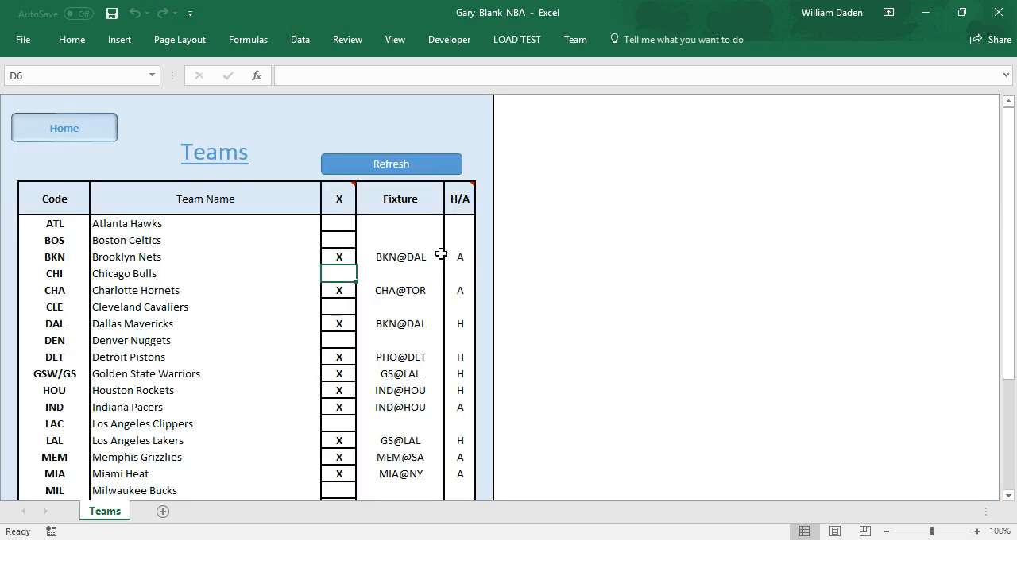
{"action": "left_click", "coordinate": [343, 256]}
{"action": "key", "text": "Delete"}
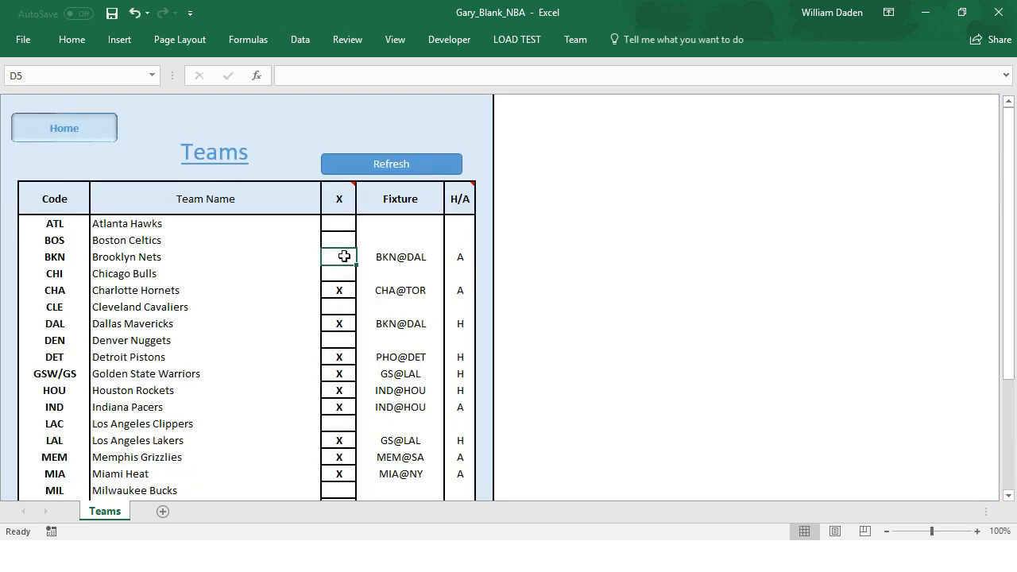
{"action": "left_click", "coordinate": [342, 273]}
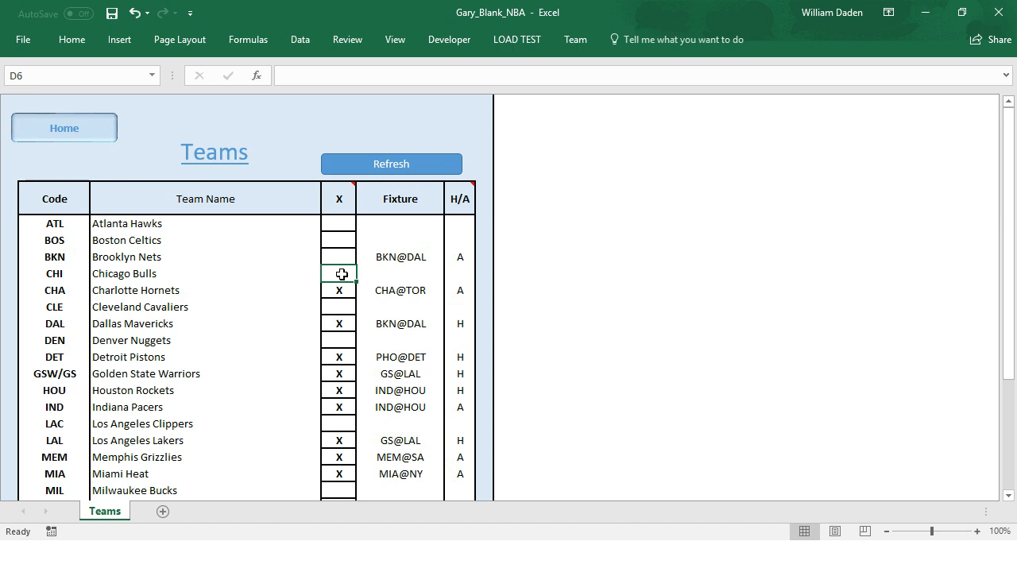
- Return to the home sheet, open the Exclusions sheet and fill it with all injured players
{"action": "left_click", "coordinate": [63, 131]}
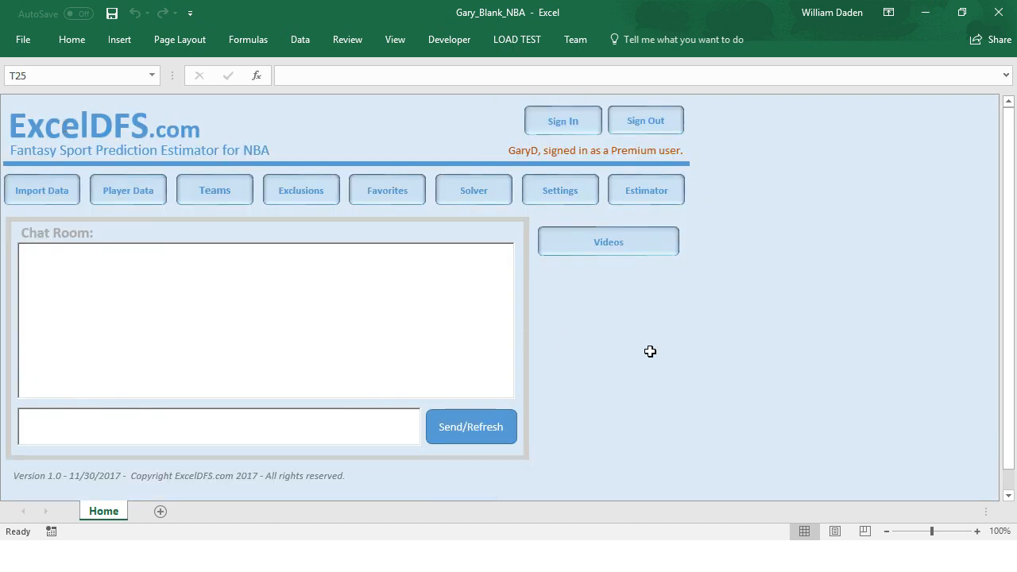
{"action": "left_click", "coordinate": [297, 198]}
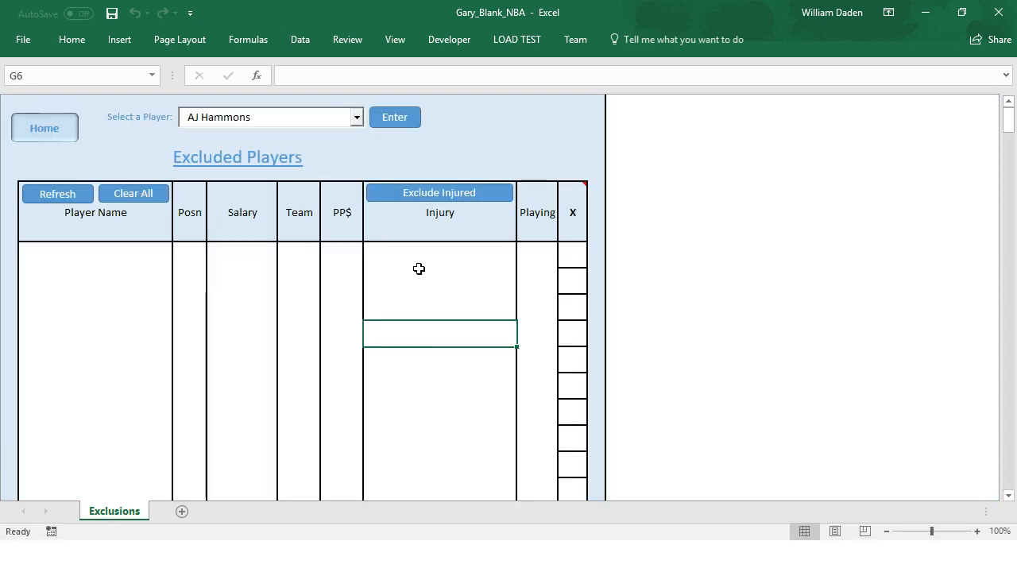
{"action": "left_click", "coordinate": [431, 199]}
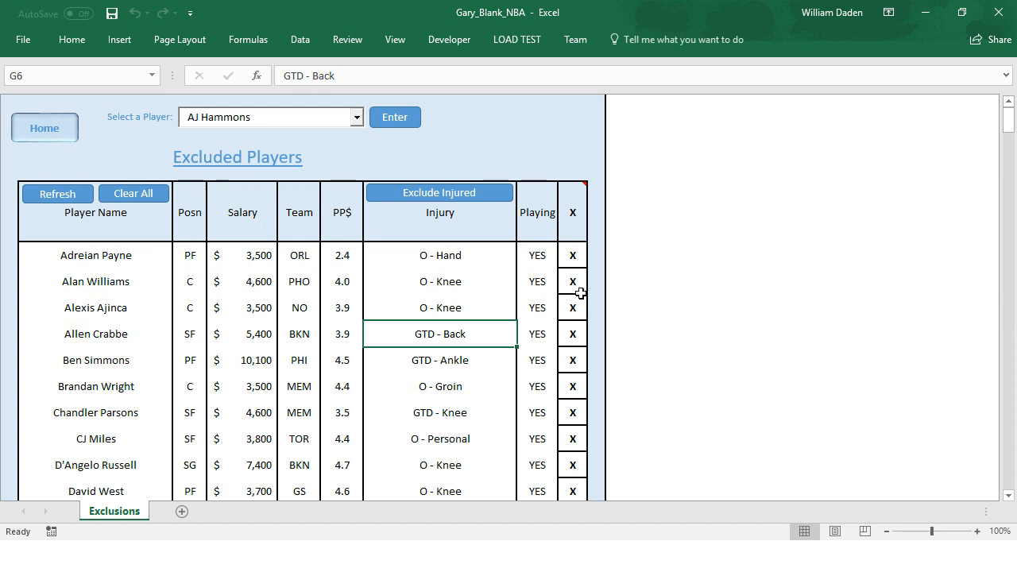
- Remove the exclusion X from the Allen Crabbe row in the Excluded Players table
{"action": "left_click", "coordinate": [572, 259]}
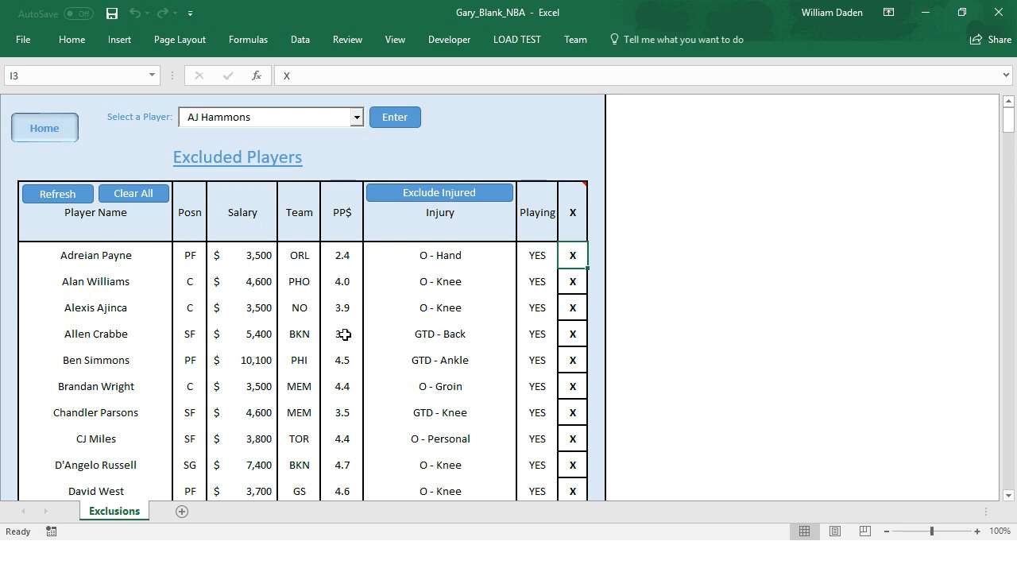
{"action": "left_click", "coordinate": [580, 337]}
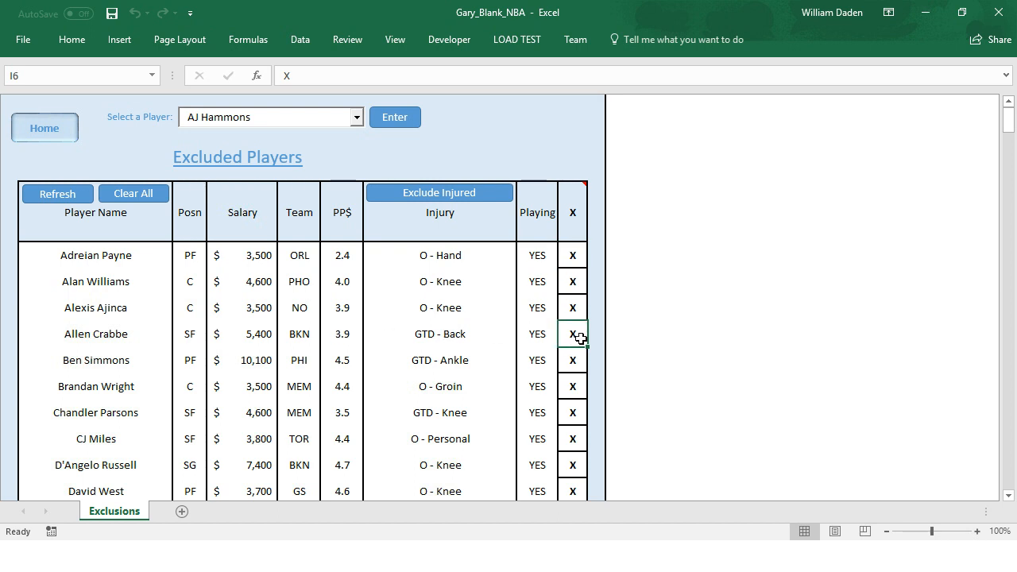
{"action": "key", "text": "Delete"}
{"action": "left_click", "coordinate": [654, 377]}
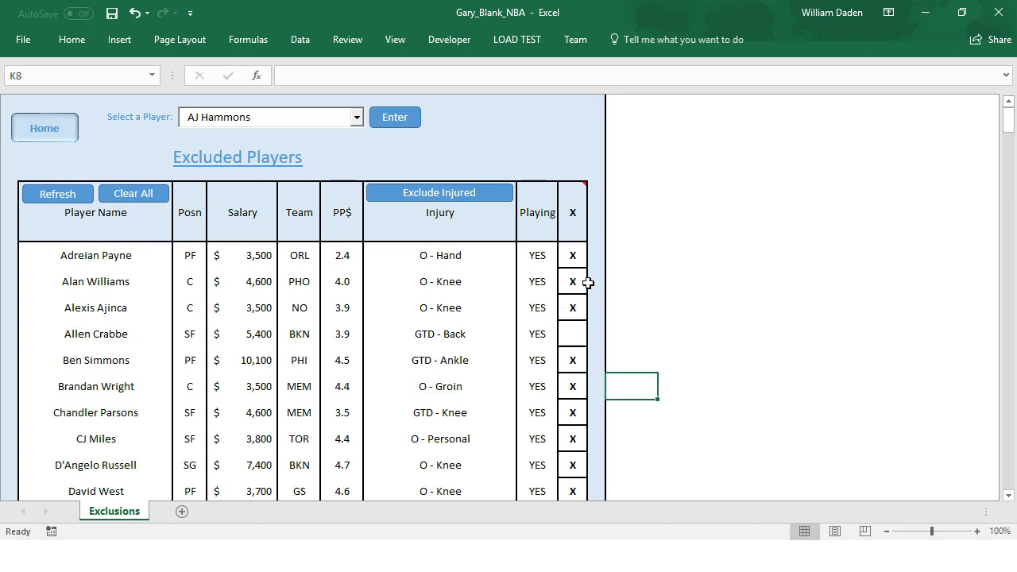
- Add Alec Peters to the Excluded Players table and check his new row at the end of the list
{"action": "left_click", "coordinate": [357, 116]}
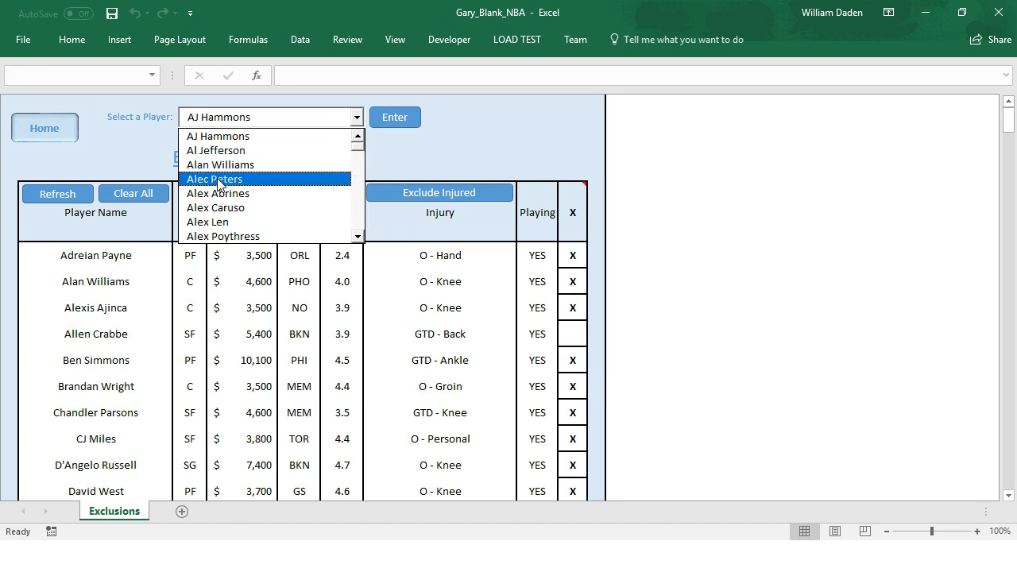
{"action": "left_click", "coordinate": [219, 180]}
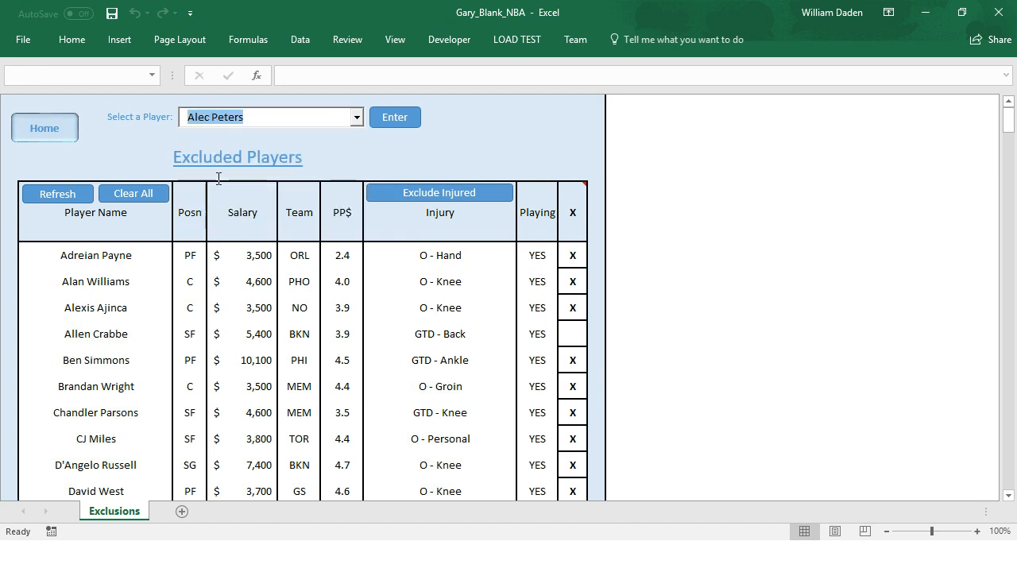
{"action": "left_click", "coordinate": [400, 148]}
{"action": "left_click_drag", "start_coordinate": [1007, 131], "coordinate": [1010, 203]}
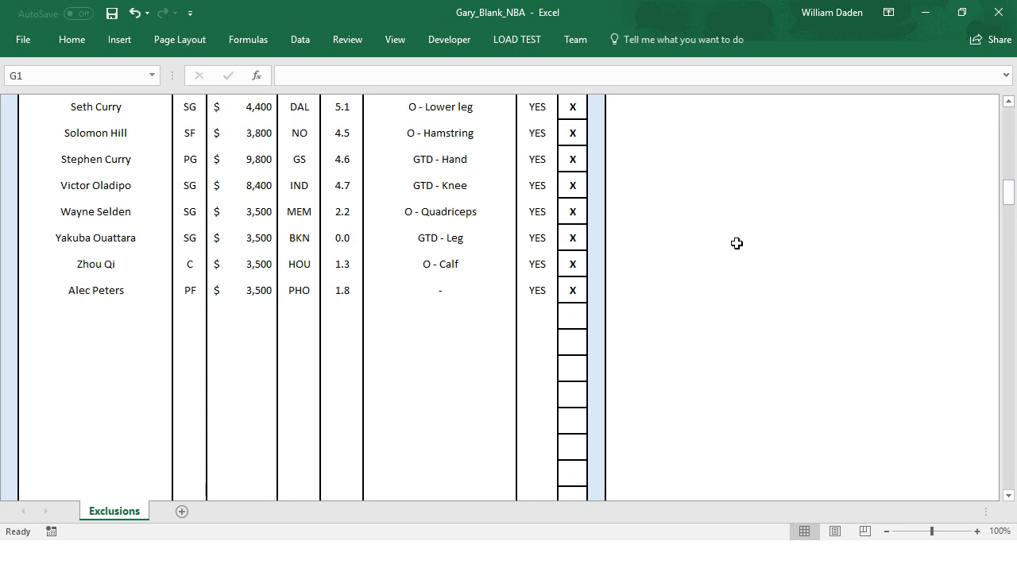
{"action": "left_click", "coordinate": [435, 292]}
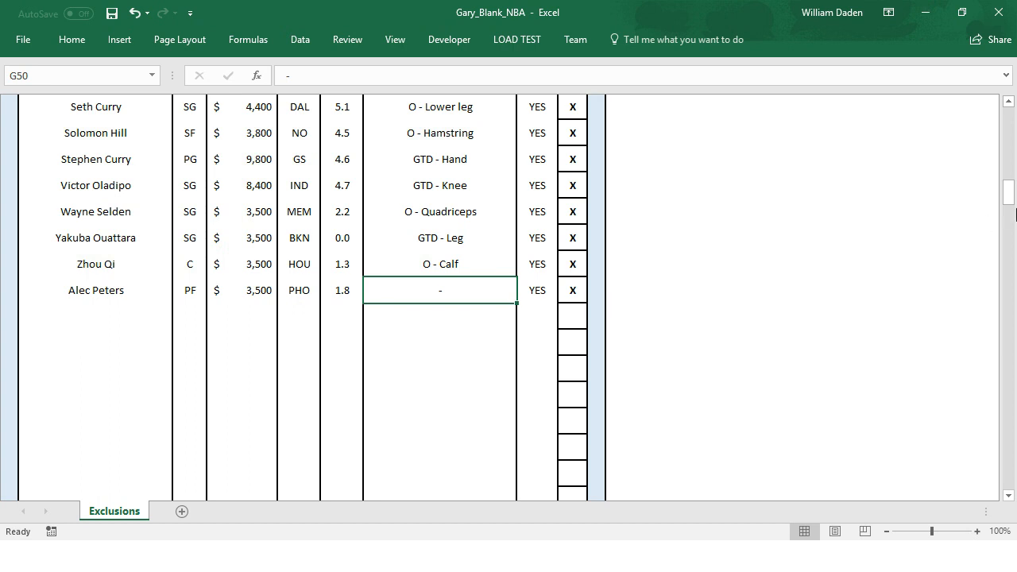
- Go from the Exclusions sheet through the home sheet to the Solver sheet and recalculate all filters
{"action": "left_click_drag", "start_coordinate": [1014, 186], "coordinate": [1008, 119]}
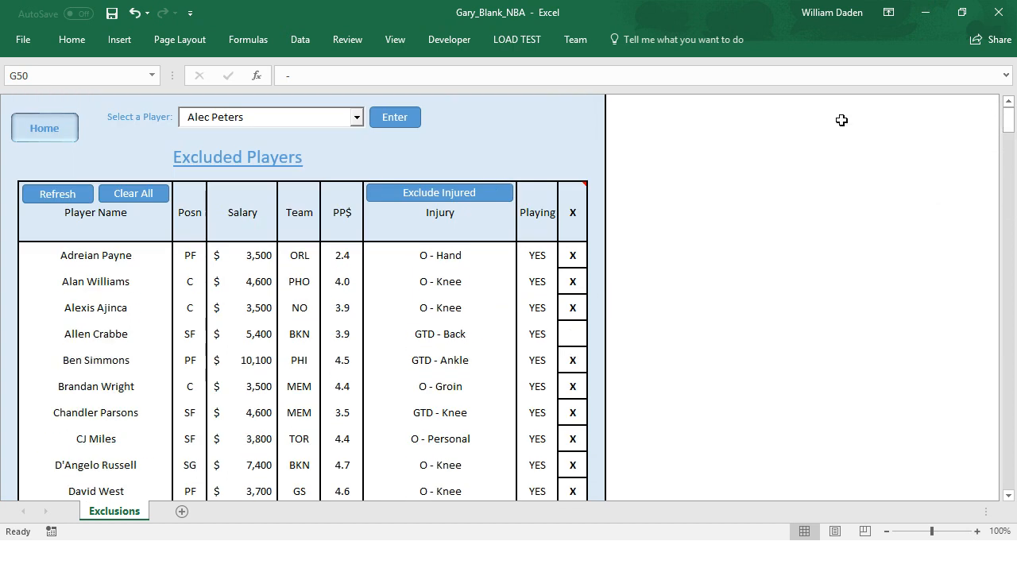
{"action": "left_click", "coordinate": [37, 127]}
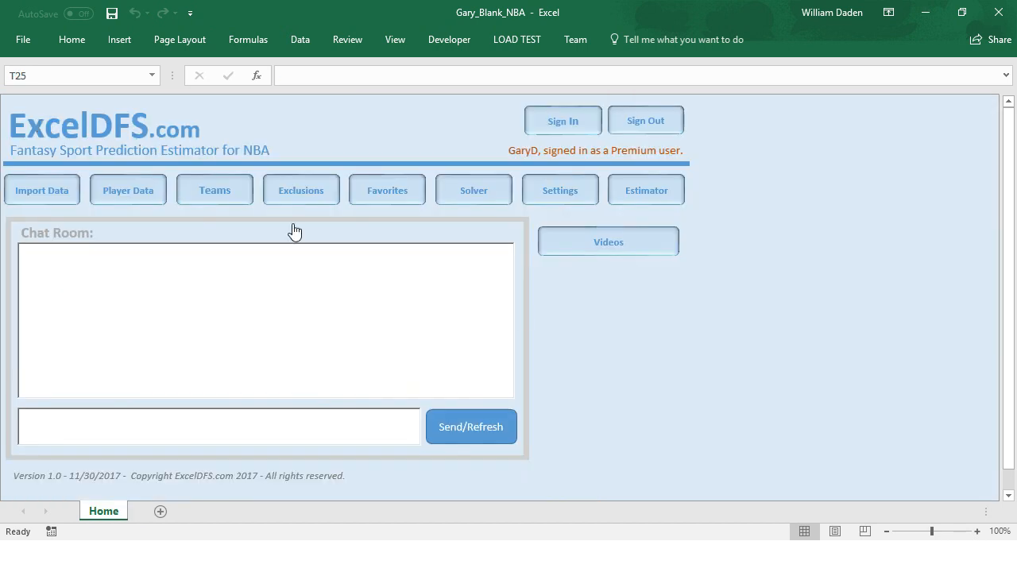
{"action": "left_click", "coordinate": [472, 192]}
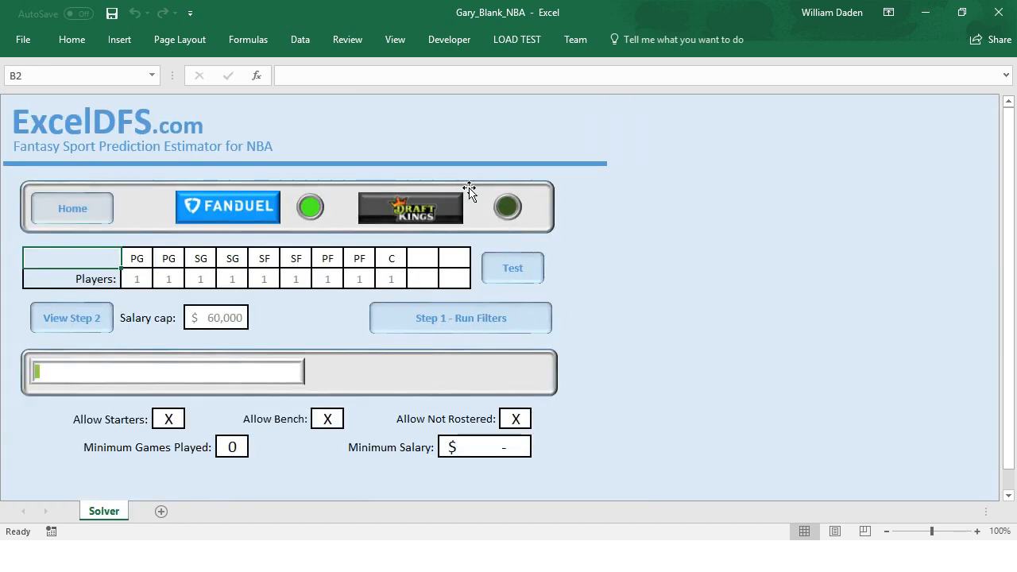
{"action": "left_click", "coordinate": [454, 320]}
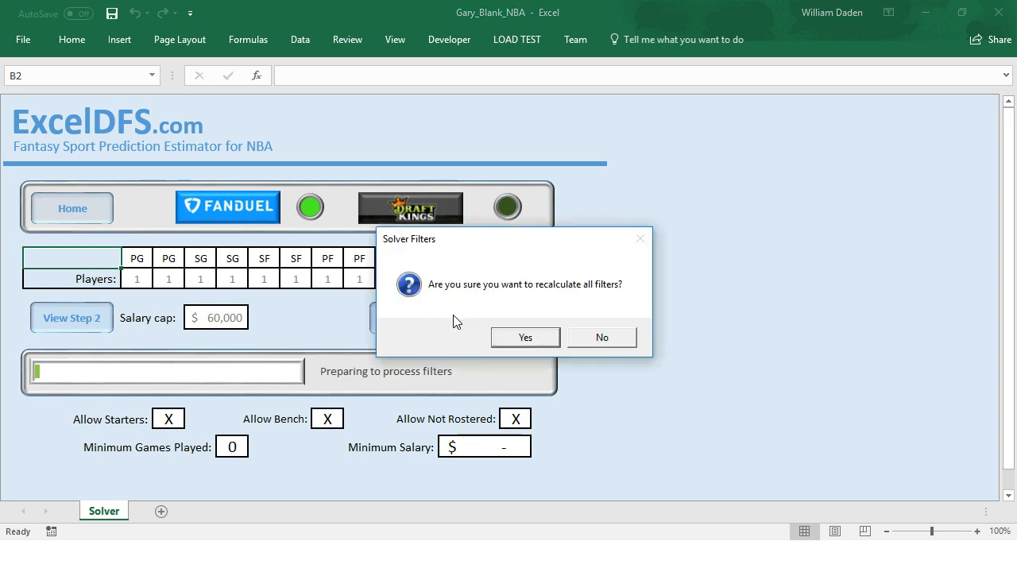
{"action": "left_click", "coordinate": [525, 338]}
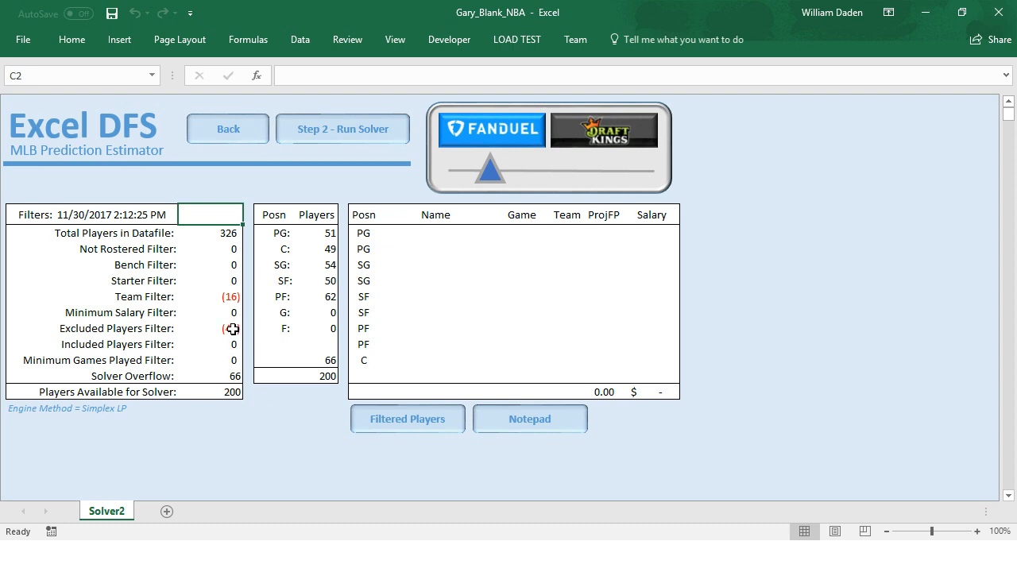
- Return through the home sheet to the Solver sheet and clear the Allow Not Rostered X mark
{"action": "left_click", "coordinate": [231, 131]}
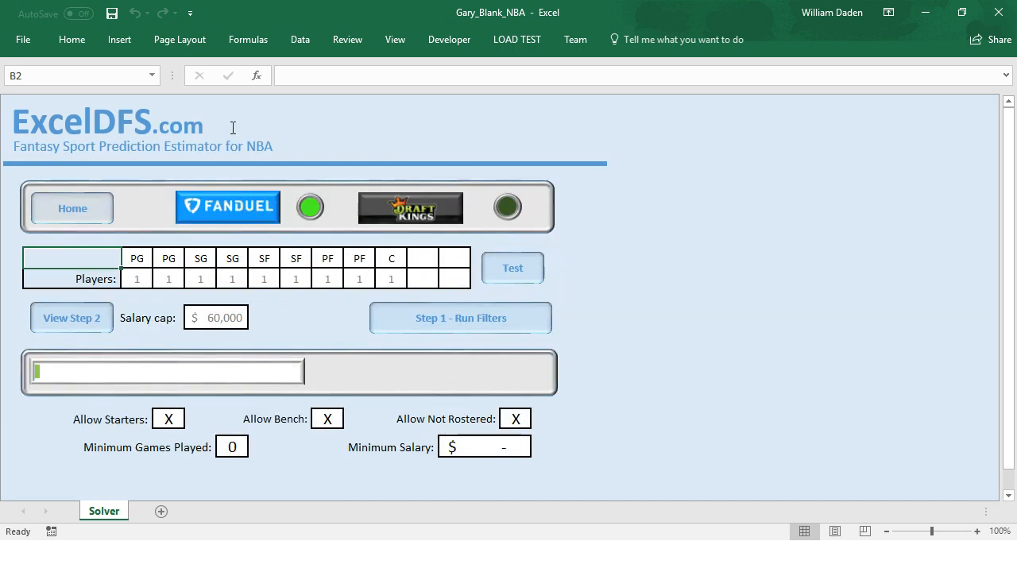
{"action": "left_click", "coordinate": [72, 211]}
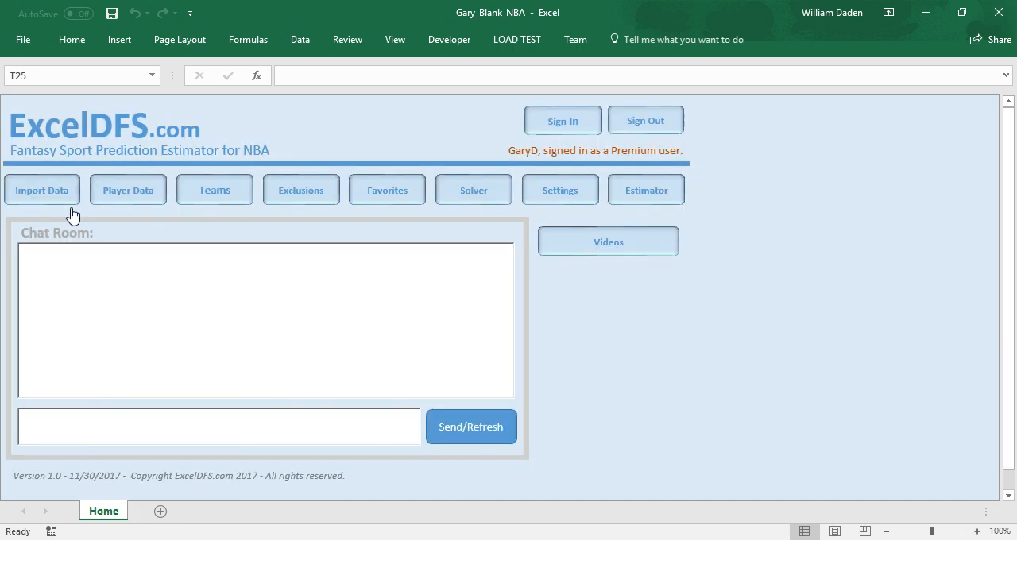
{"action": "left_click", "coordinate": [476, 195]}
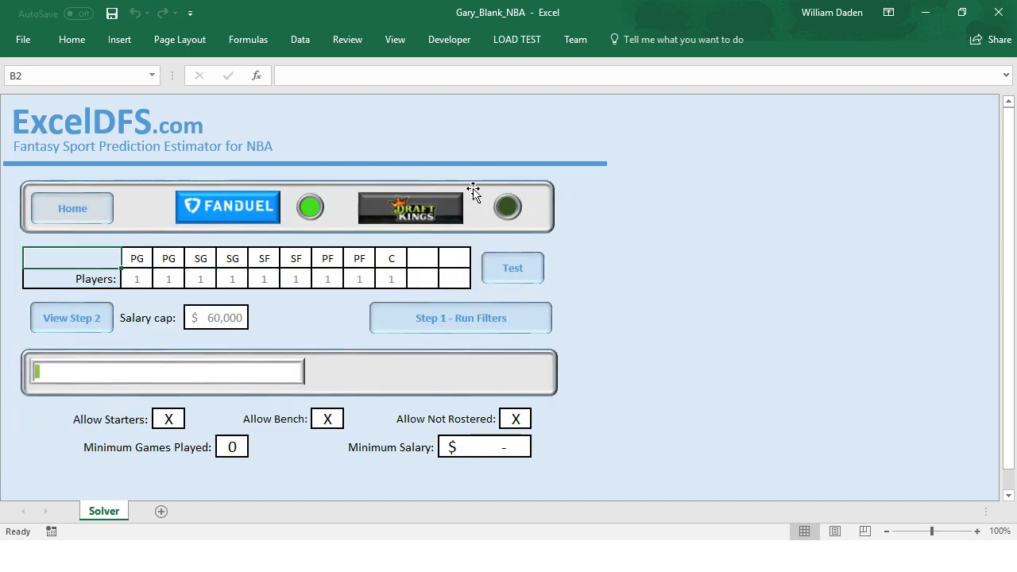
{"action": "left_click", "coordinate": [518, 420]}
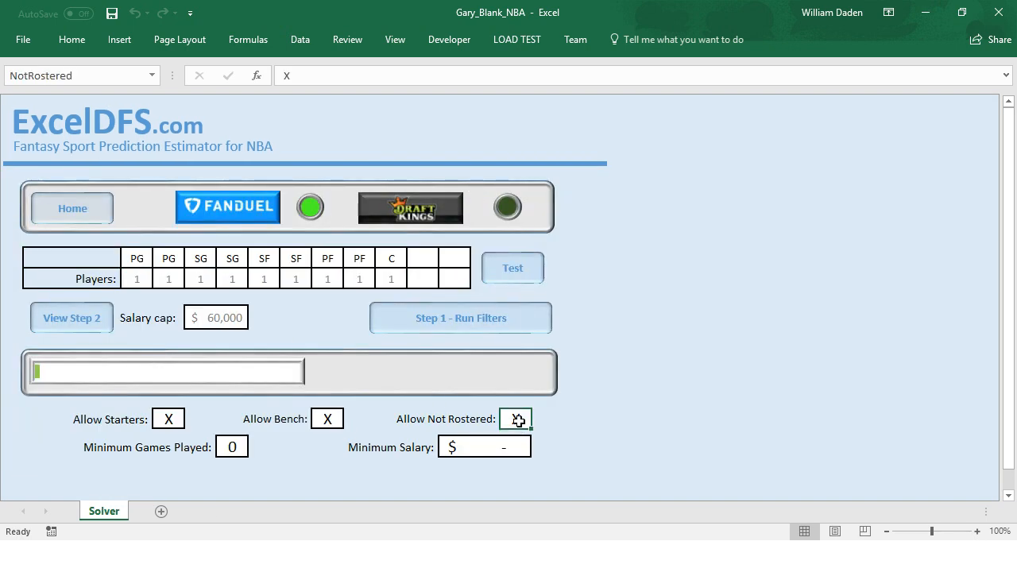
{"action": "key", "text": "Delete"}
{"action": "left_click", "coordinate": [569, 420]}
{"action": "left_click", "coordinate": [565, 452]}
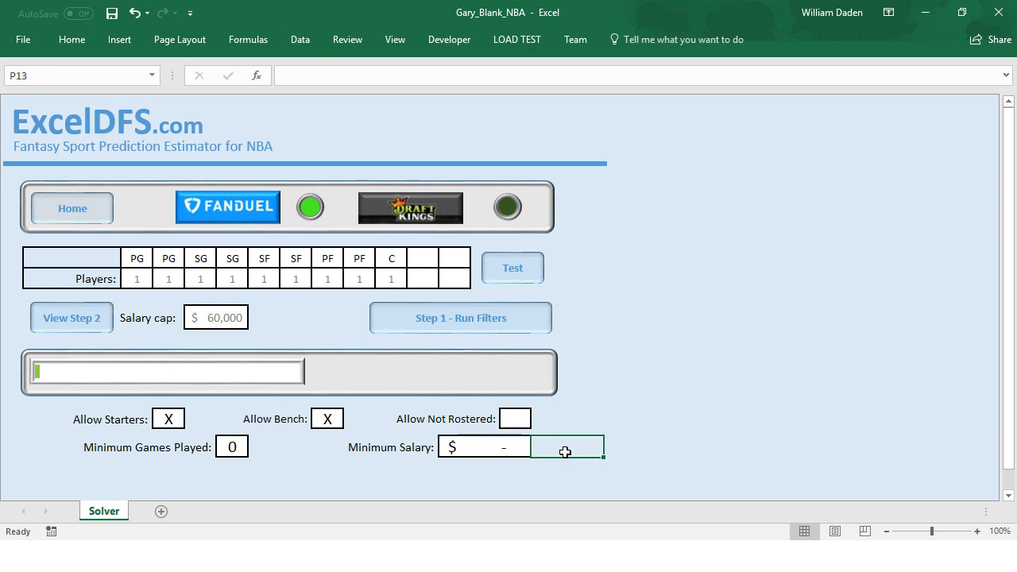
- Recalculate all filters and review the Excluded Players Filter, Solver Overflow and Players Available for Solver lines in the summary
{"action": "left_click", "coordinate": [456, 326]}
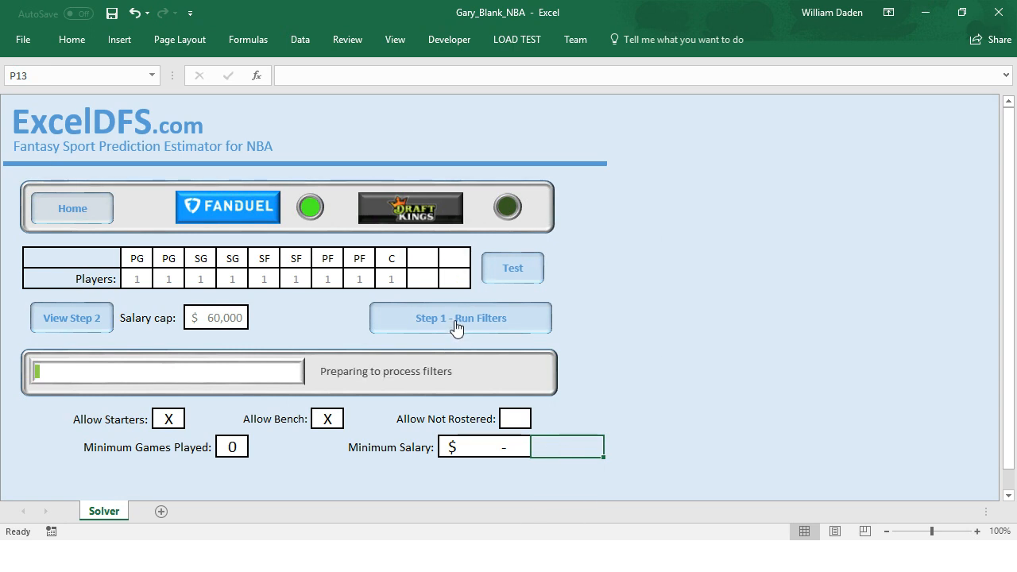
{"action": "left_click", "coordinate": [526, 339]}
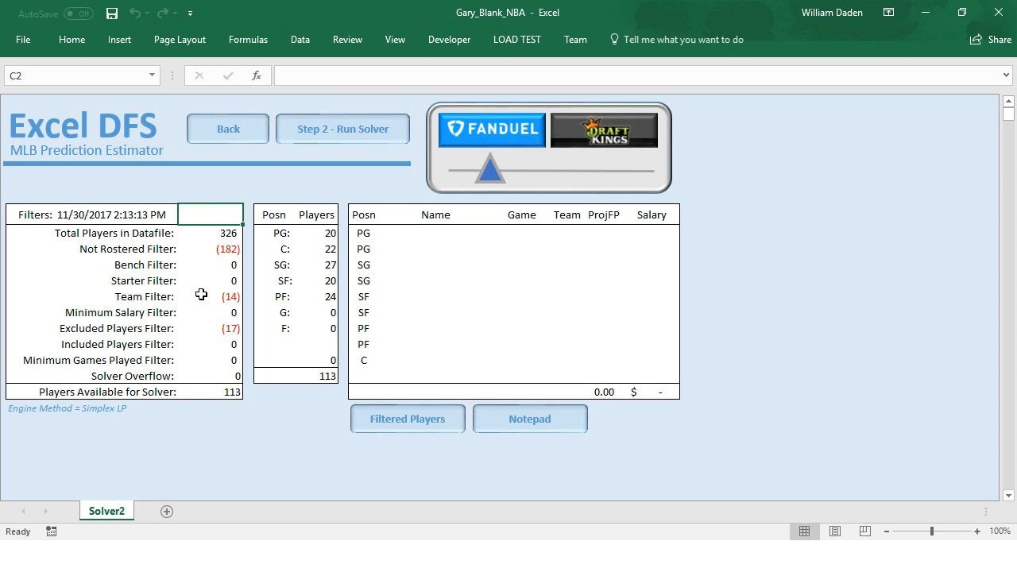
{"action": "left_click", "coordinate": [232, 329]}
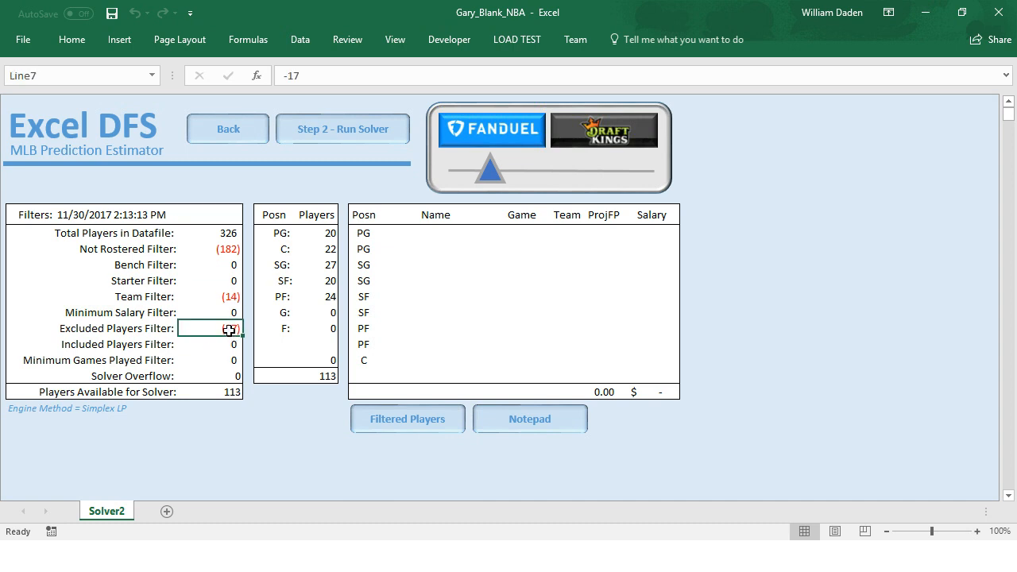
{"action": "left_click", "coordinate": [269, 411]}
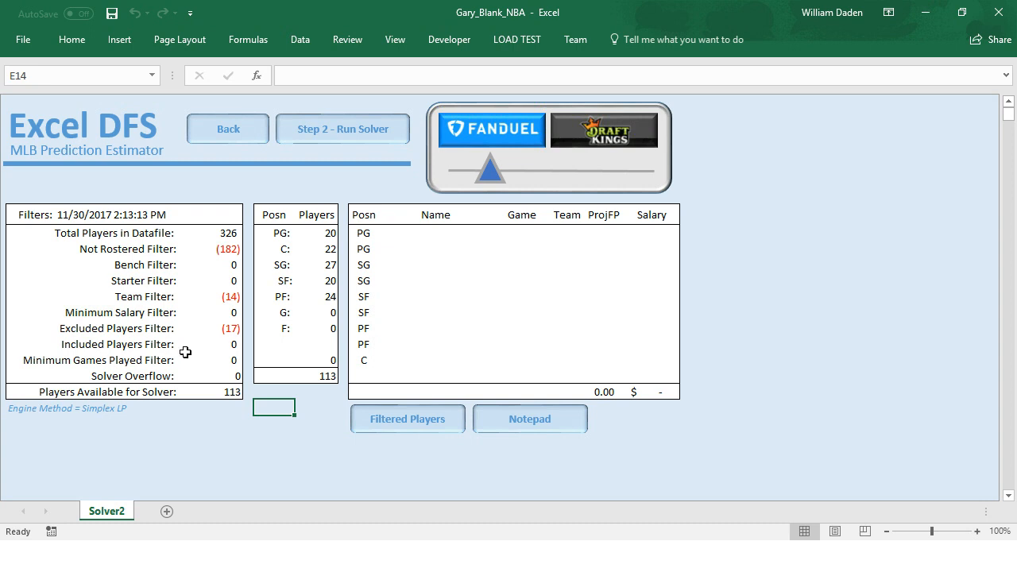
{"action": "left_click", "coordinate": [235, 328]}
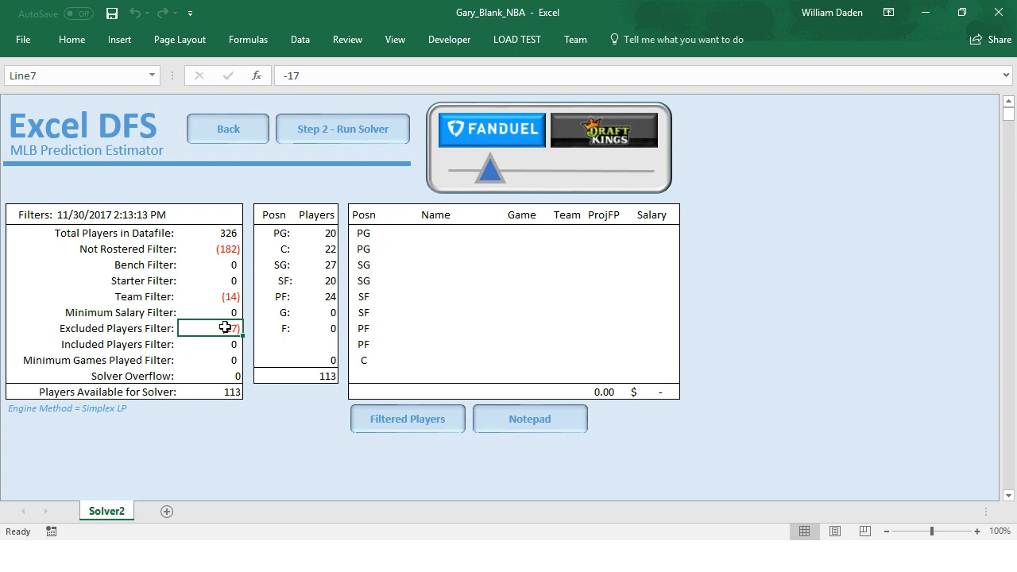
{"action": "left_click", "coordinate": [264, 409]}
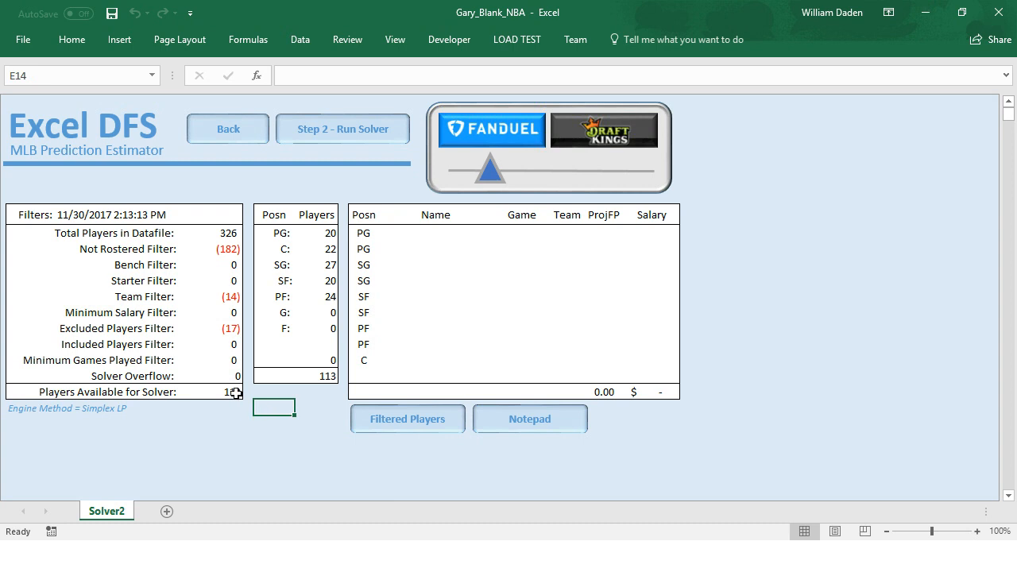
{"action": "left_click", "coordinate": [236, 393]}
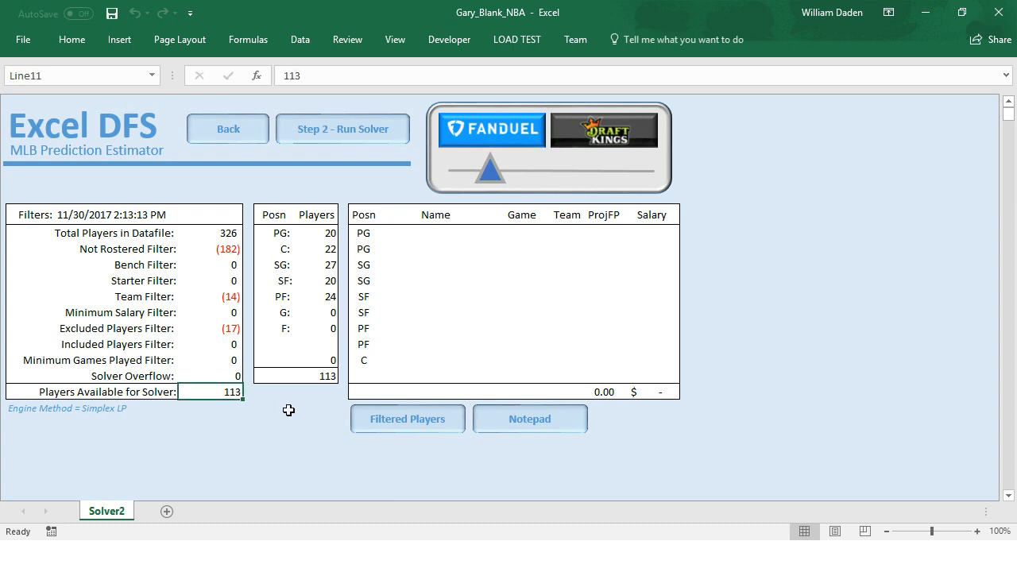
{"action": "left_click", "coordinate": [236, 374]}
{"action": "left_click", "coordinate": [267, 419]}
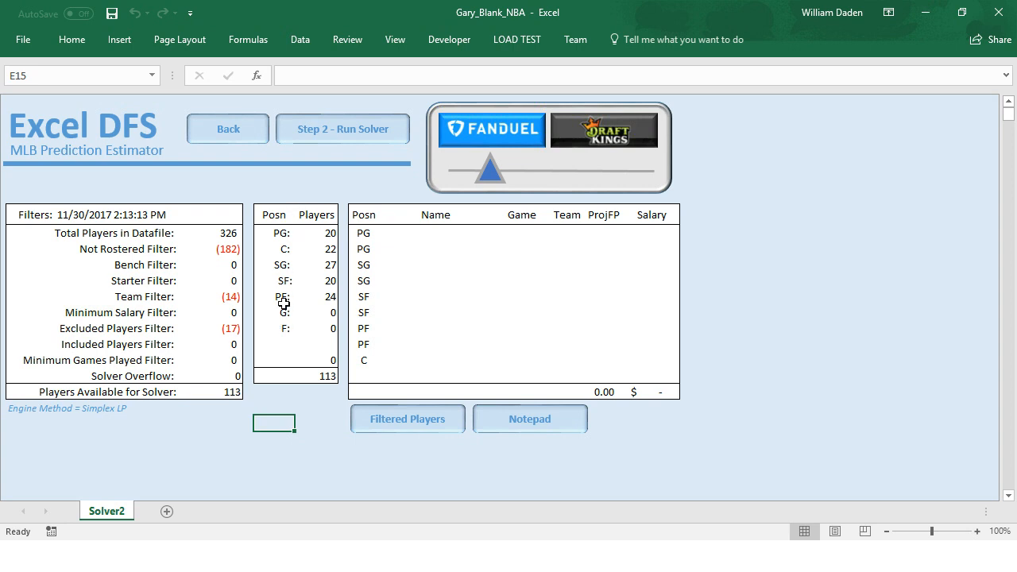
- Run the solver and copy the generated lineup with its totals into the Notepad sheet, starting at the first empty Posn cell
{"action": "left_click", "coordinate": [362, 132]}
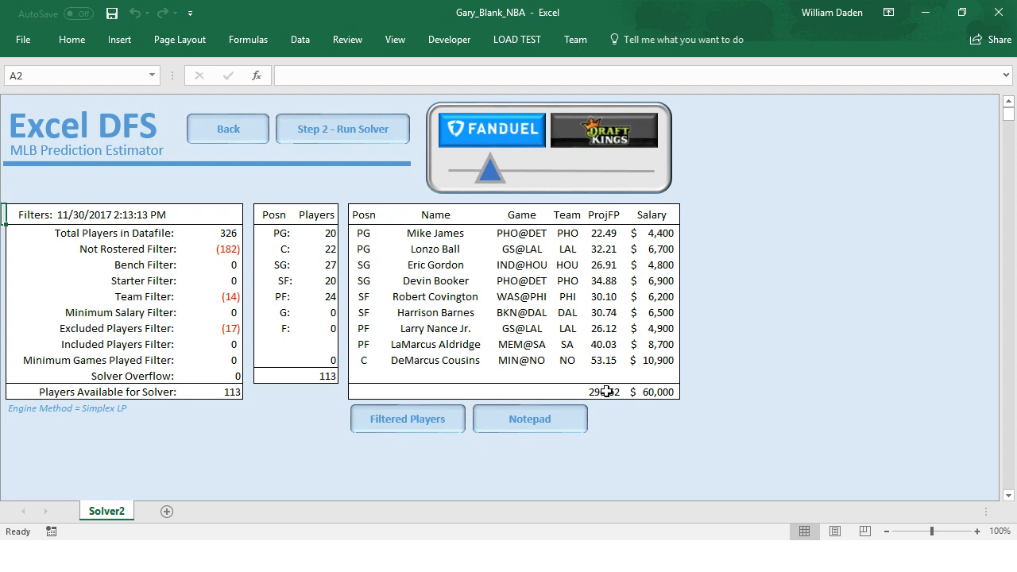
{"action": "left_click_drag", "start_coordinate": [362, 236], "coordinate": [648, 392]}
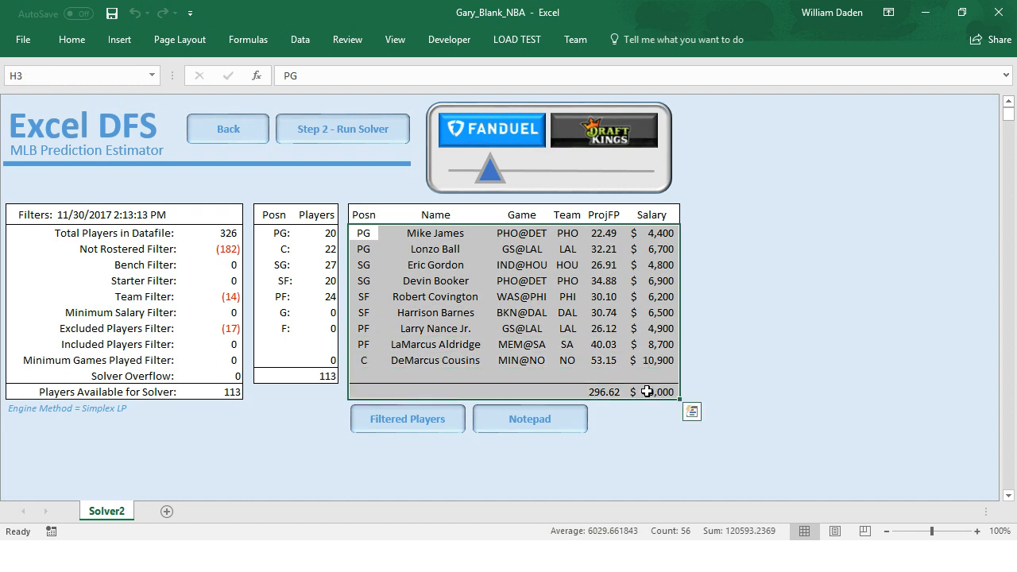
{"action": "key", "text": "ctrl+c"}
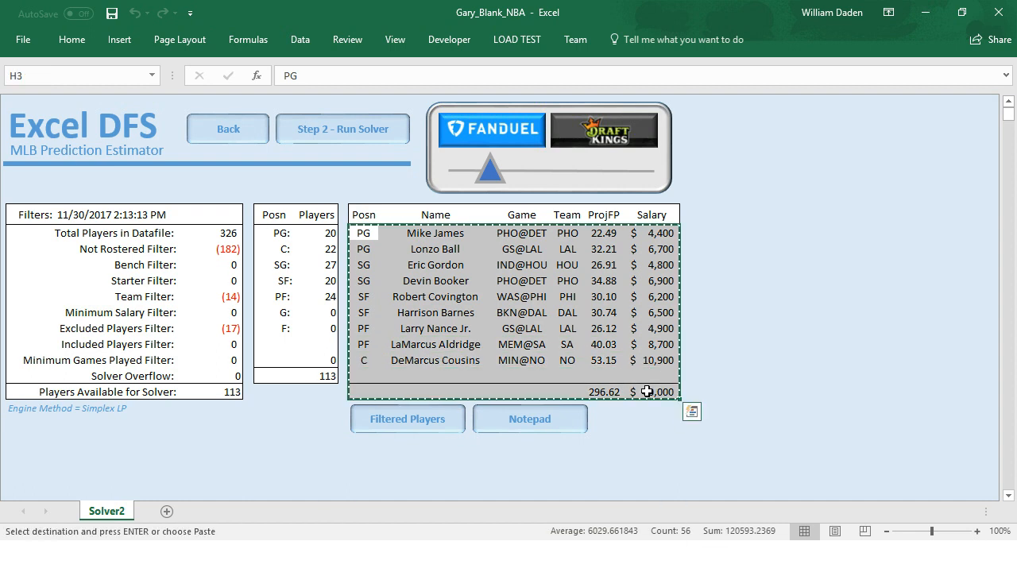
{"action": "left_click", "coordinate": [530, 419]}
{"action": "left_click", "coordinate": [48, 269]}
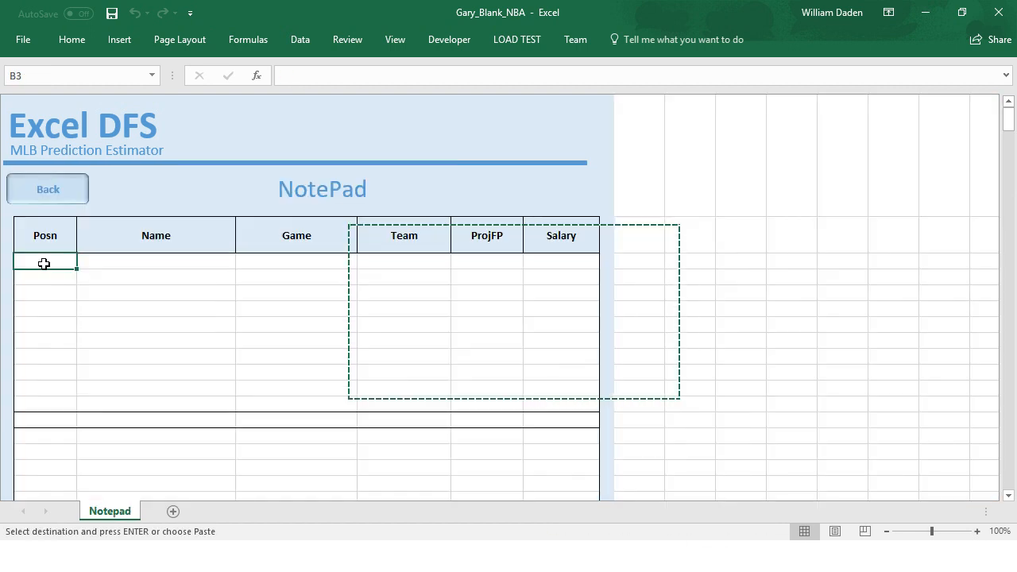
{"action": "key", "text": "ctrl+v"}
{"action": "left_click", "coordinate": [263, 454]}
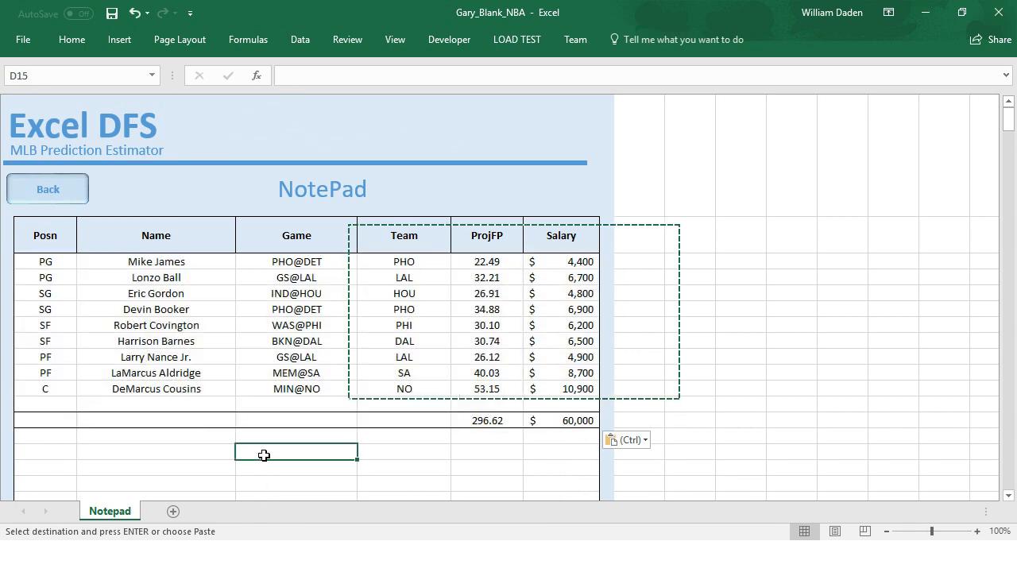
{"action": "key", "text": "Escape"}
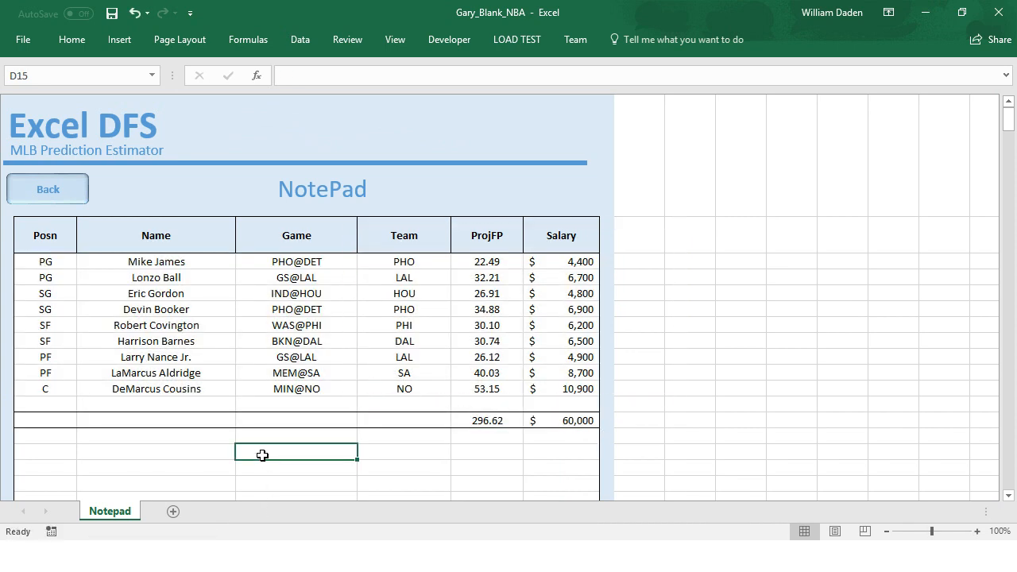
- Leave the Notepad and go back through the solver results to the Solver sheet with the filter settings
{"action": "left_click", "coordinate": [45, 189]}
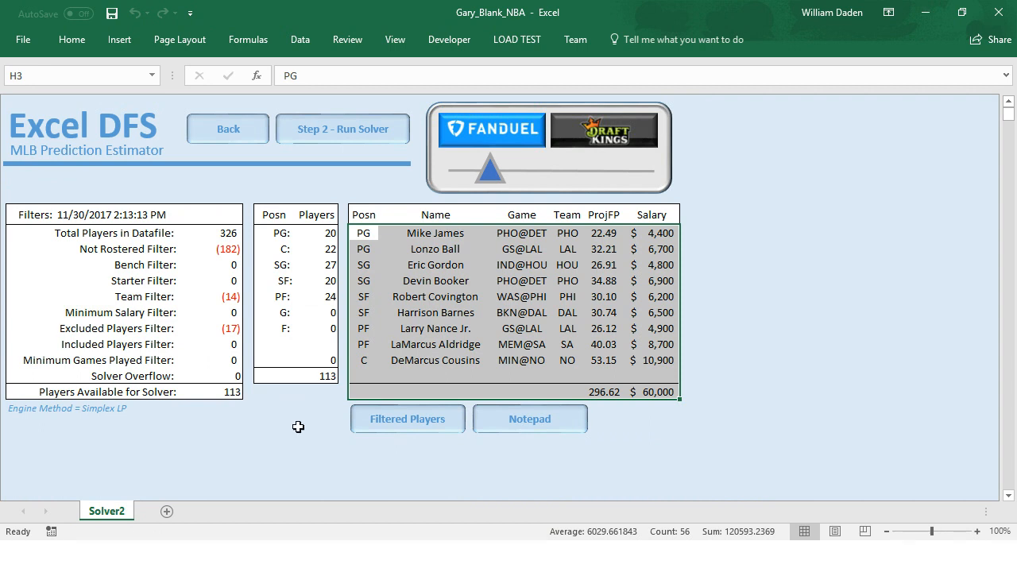
{"action": "left_click", "coordinate": [299, 430]}
{"action": "left_click", "coordinate": [664, 429]}
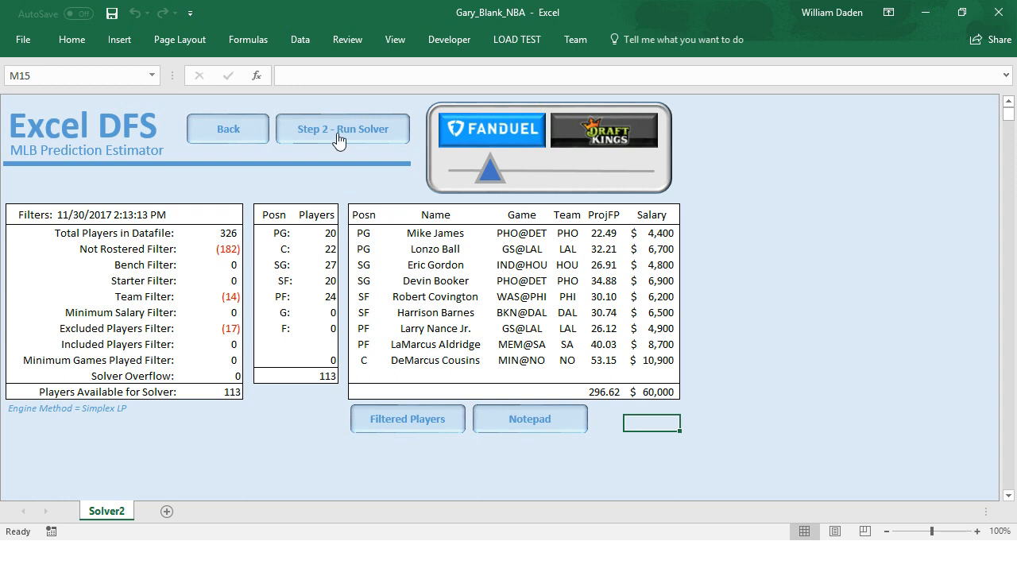
{"action": "left_click", "coordinate": [233, 129]}
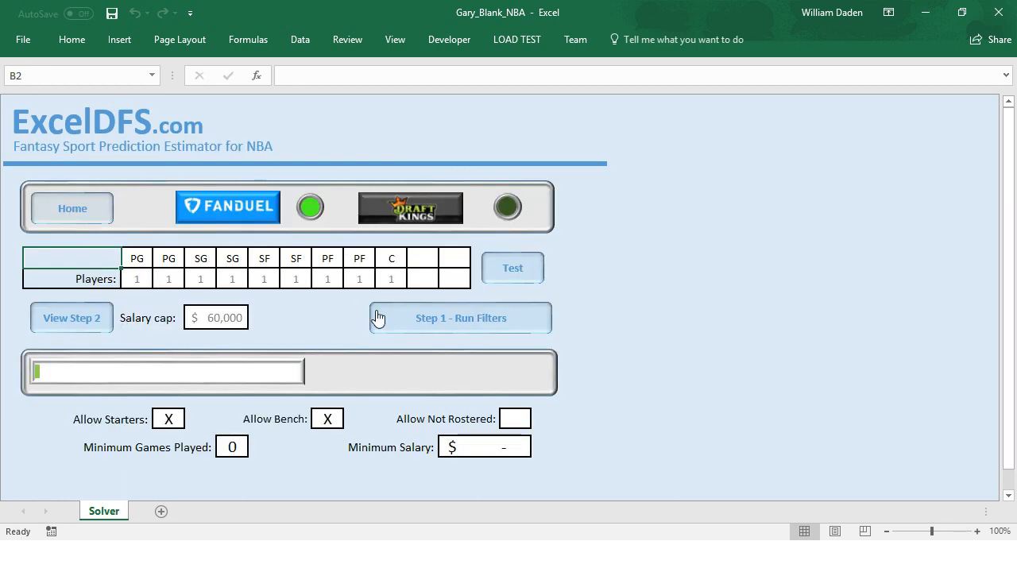
- Try a Minimum Games Played value of 10 and reset the filter to 0
{"action": "left_click", "coordinate": [233, 448]}
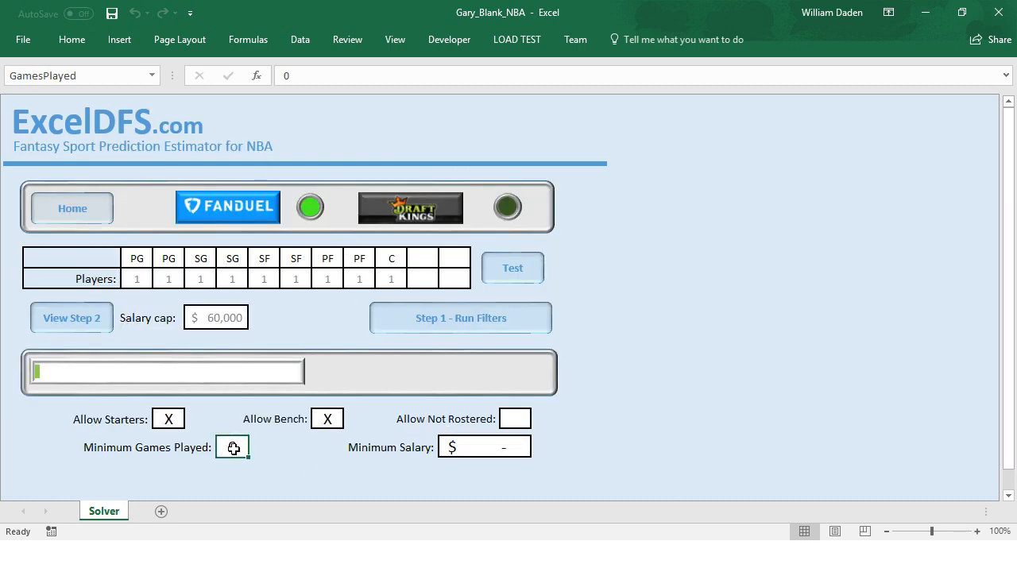
{"action": "type", "text": "10"}
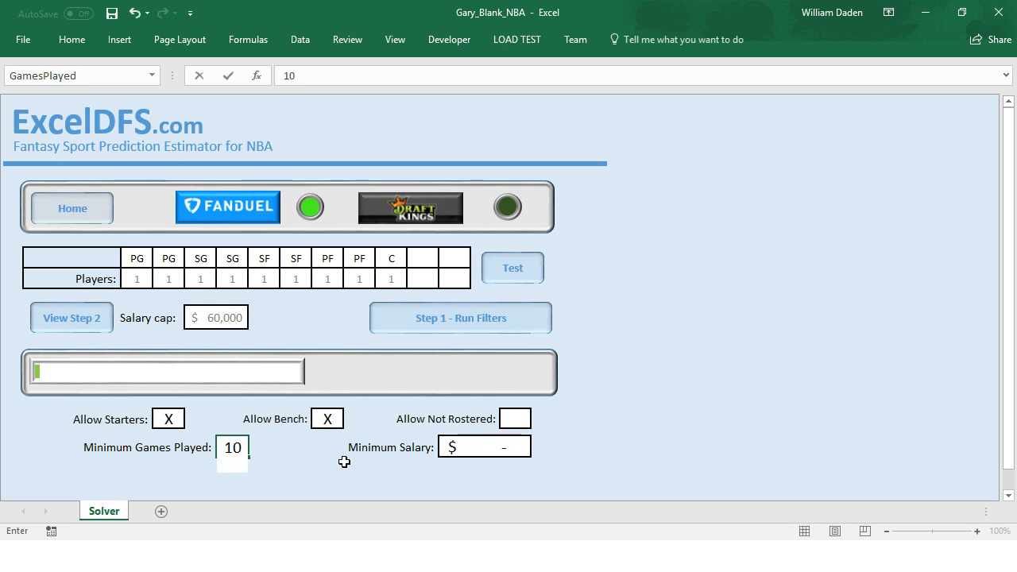
{"action": "key", "text": "BackSpace"}
{"action": "key", "text": "BackSpace"}
{"action": "type", "text": "0"}
{"action": "left_click", "coordinate": [540, 471]}
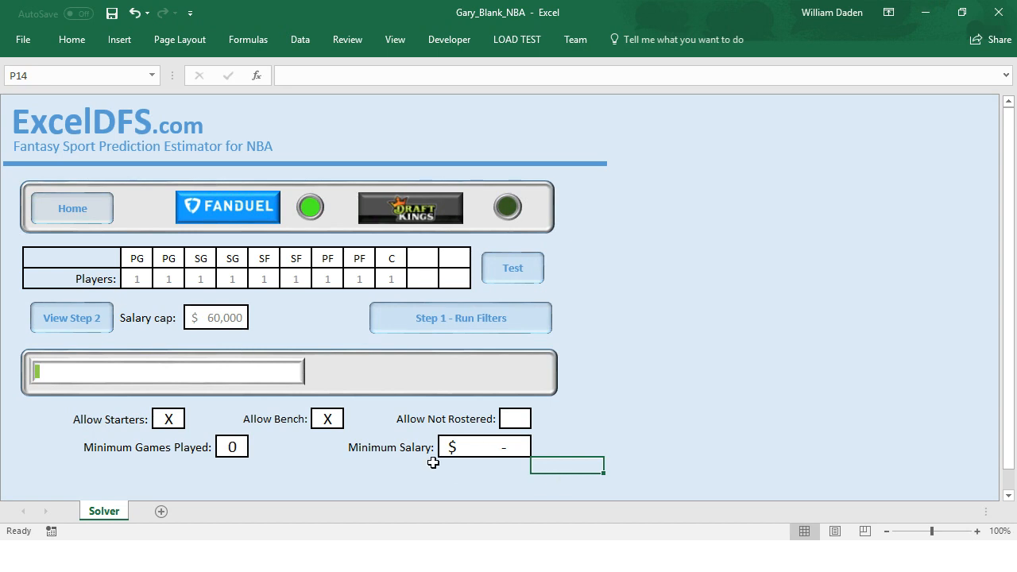
- Clear the Allow Bench mark and enter the X in it again
{"action": "left_click", "coordinate": [325, 418]}
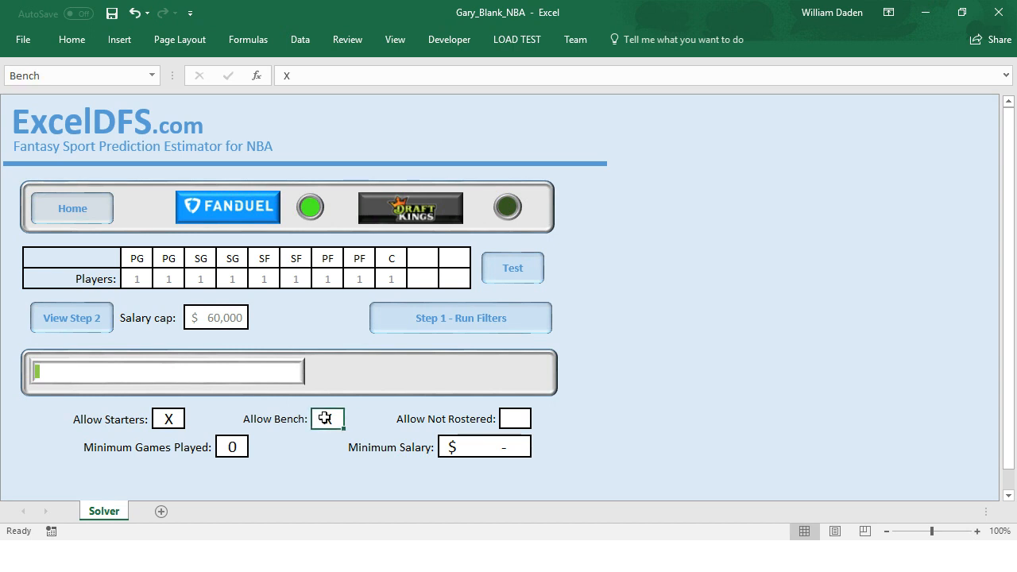
{"action": "key", "text": "Delete"}
{"action": "left_click", "coordinate": [348, 480]}
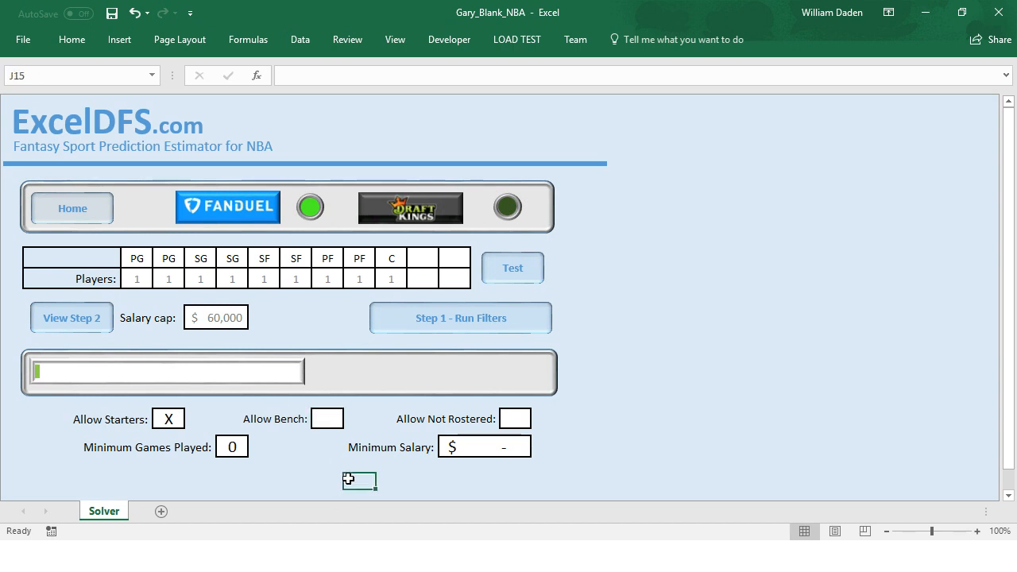
{"action": "left_click", "coordinate": [328, 417]}
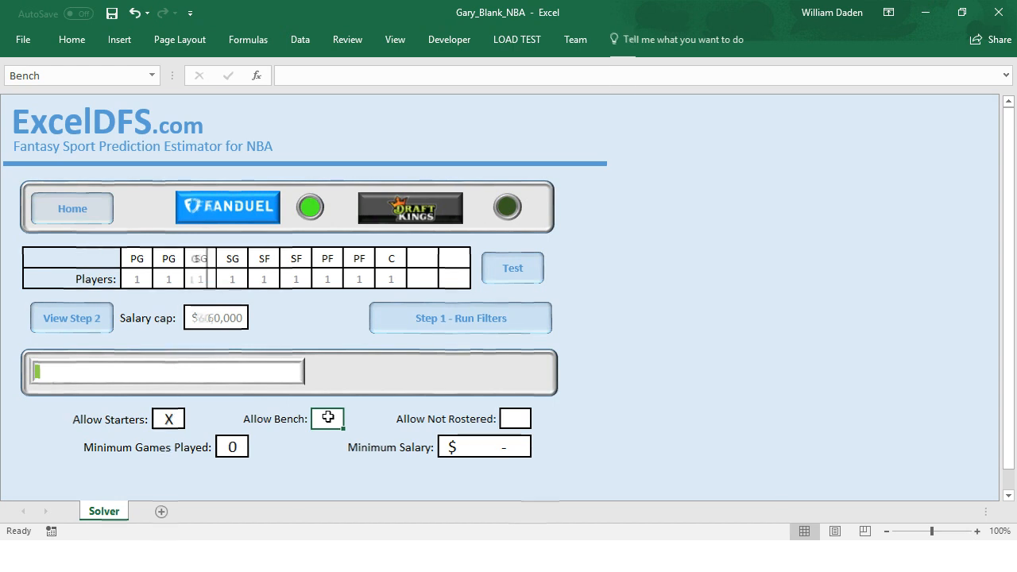
{"action": "type", "text": "X"}
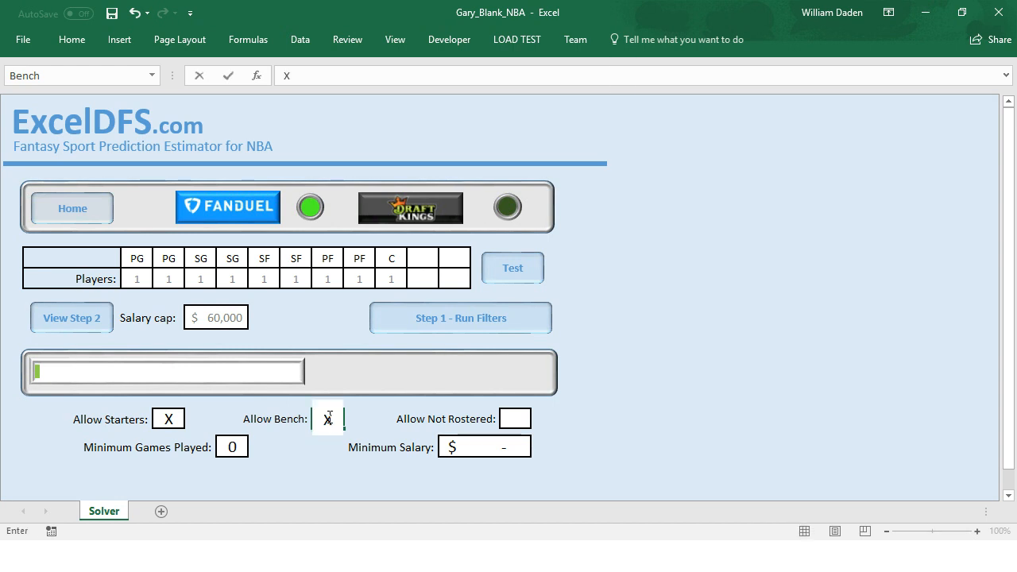
{"action": "left_click", "coordinate": [445, 468]}
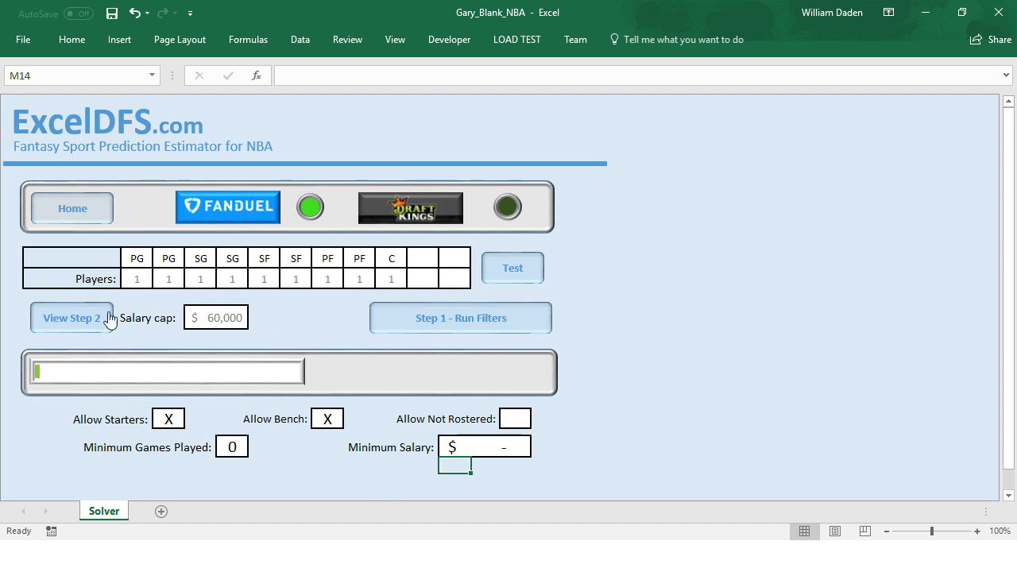
- View the Step 2 solver results, return to the Home sheet and open the player Favorites
{"action": "left_click", "coordinate": [84, 324]}
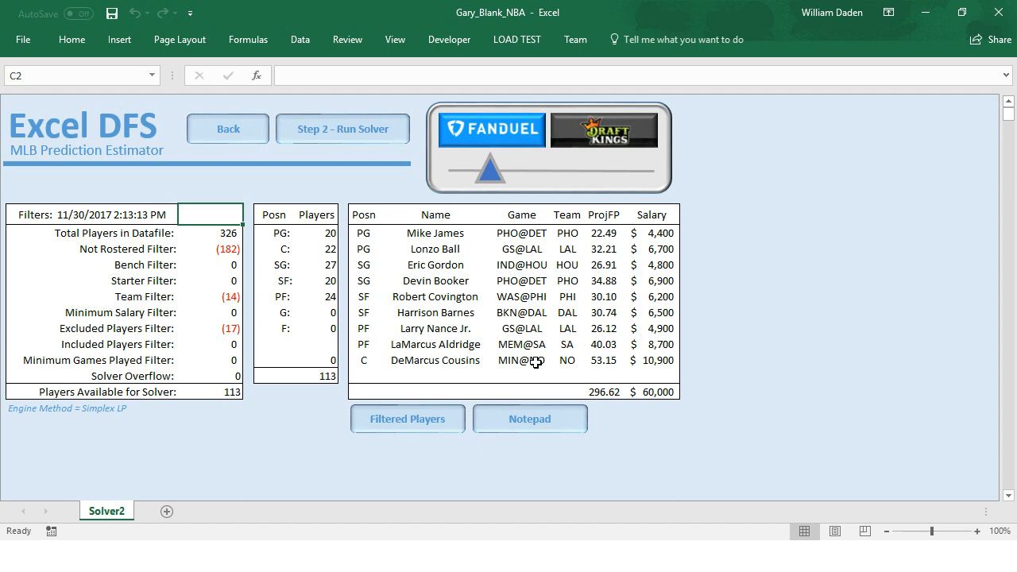
{"action": "left_click", "coordinate": [228, 130]}
{"action": "left_click", "coordinate": [70, 208]}
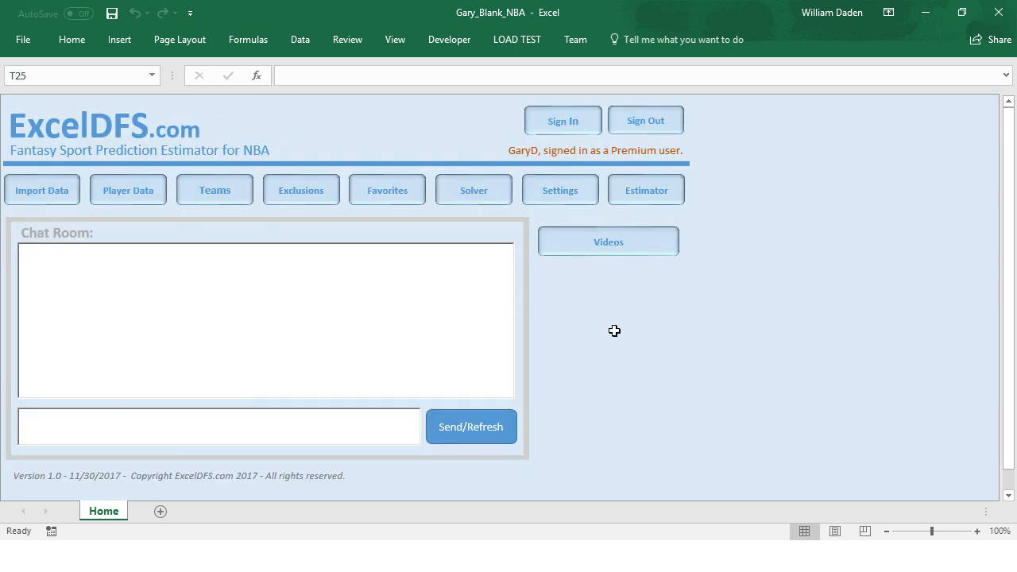
{"action": "left_click", "coordinate": [384, 199]}
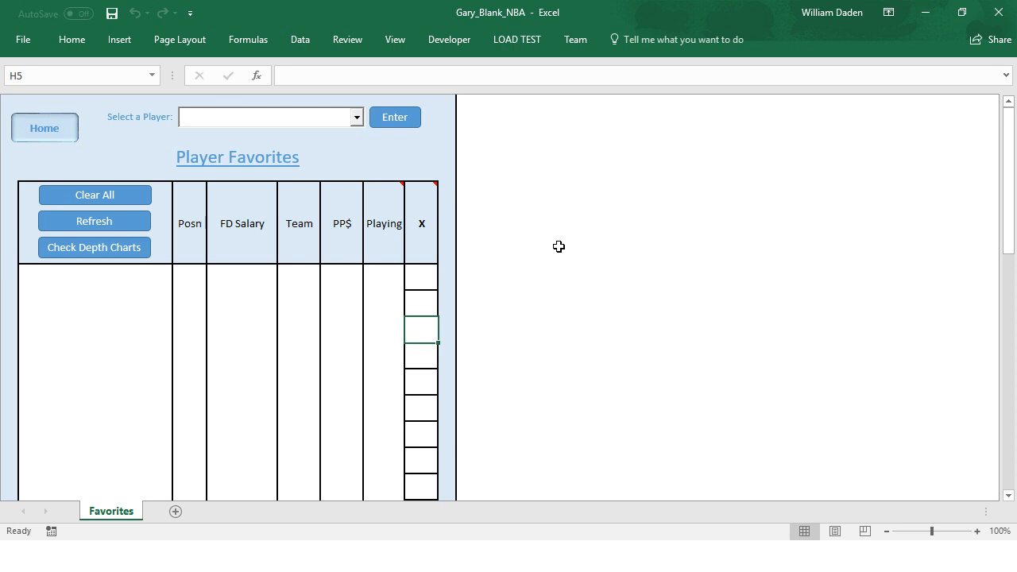
- Add James Harden to the Player Favorites list
{"action": "left_click", "coordinate": [357, 118]}
{"action": "left_click_drag", "start_coordinate": [356, 146], "coordinate": [352, 95]}
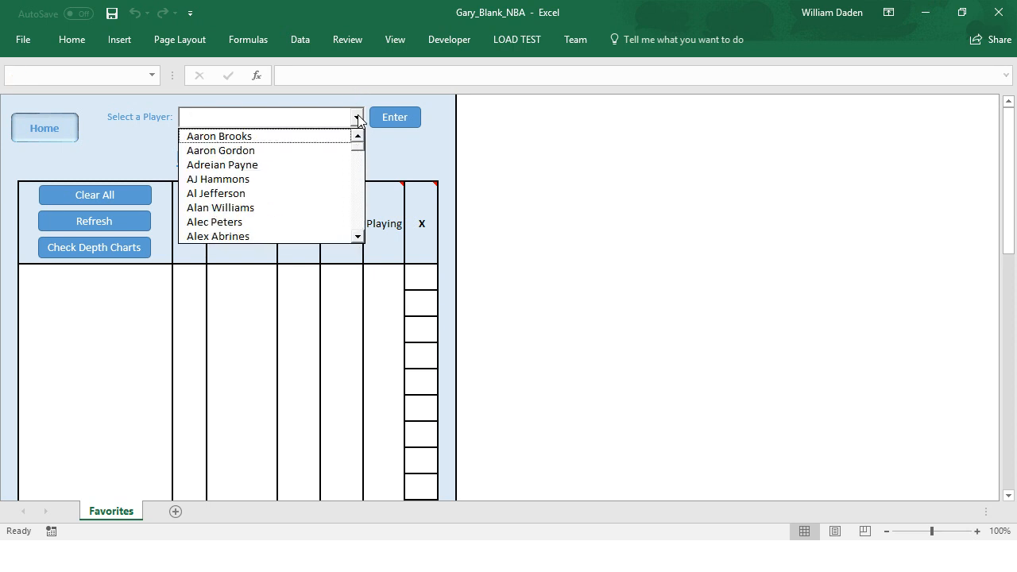
{"action": "left_click", "coordinate": [357, 118]}
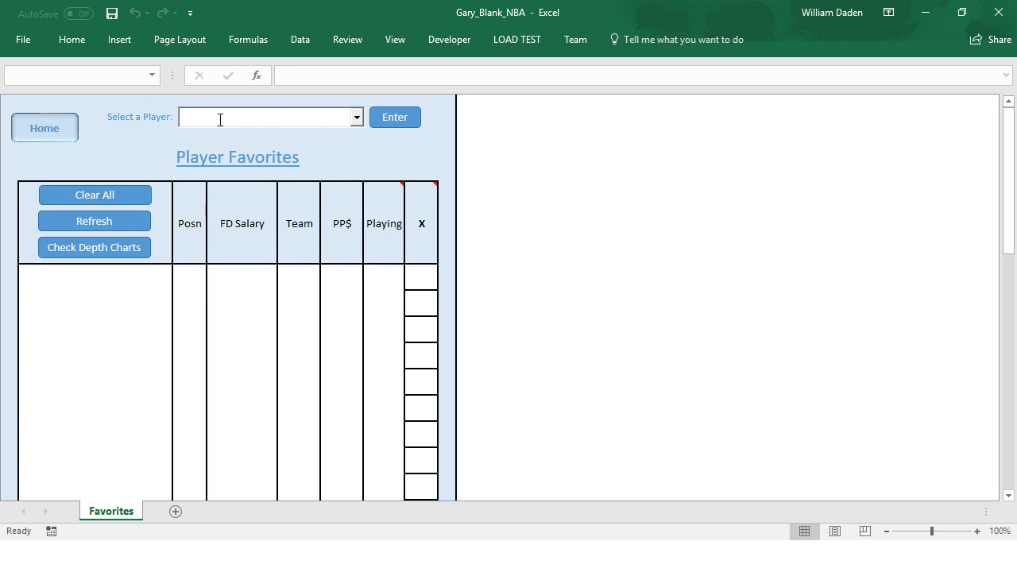
{"action": "type", "text": "James"}
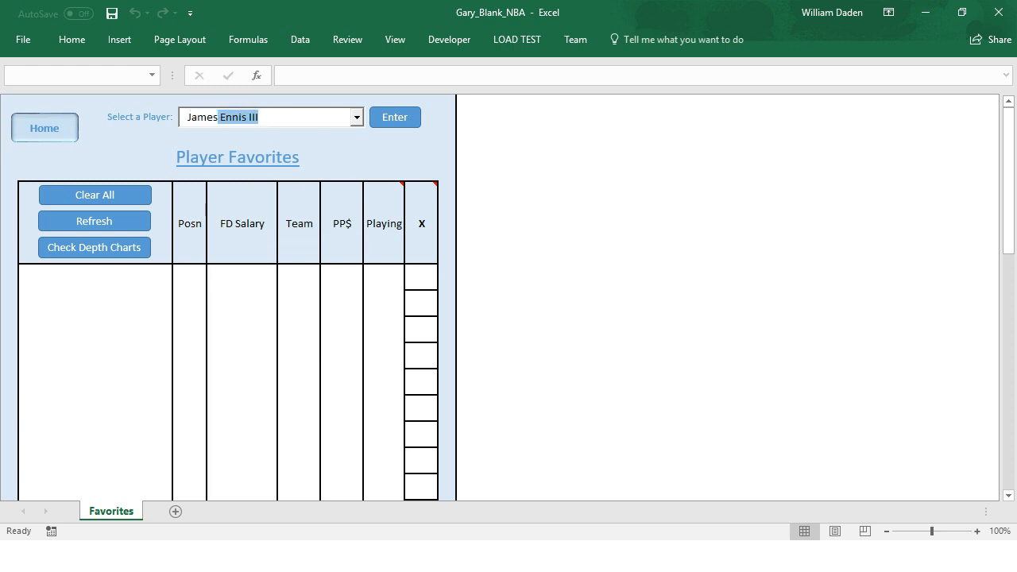
{"action": "type", "text": " Harden"}
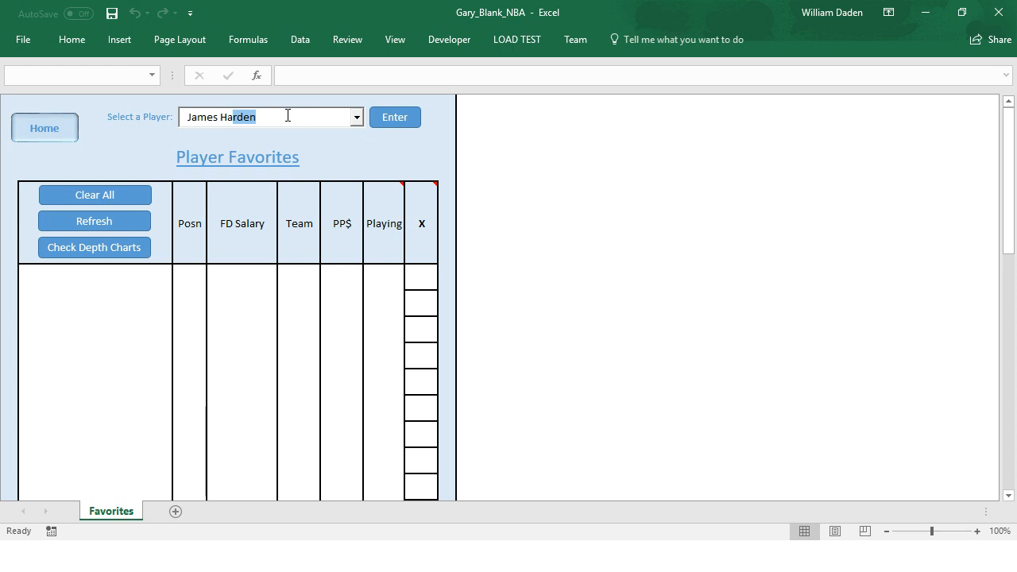
{"action": "left_click", "coordinate": [399, 122]}
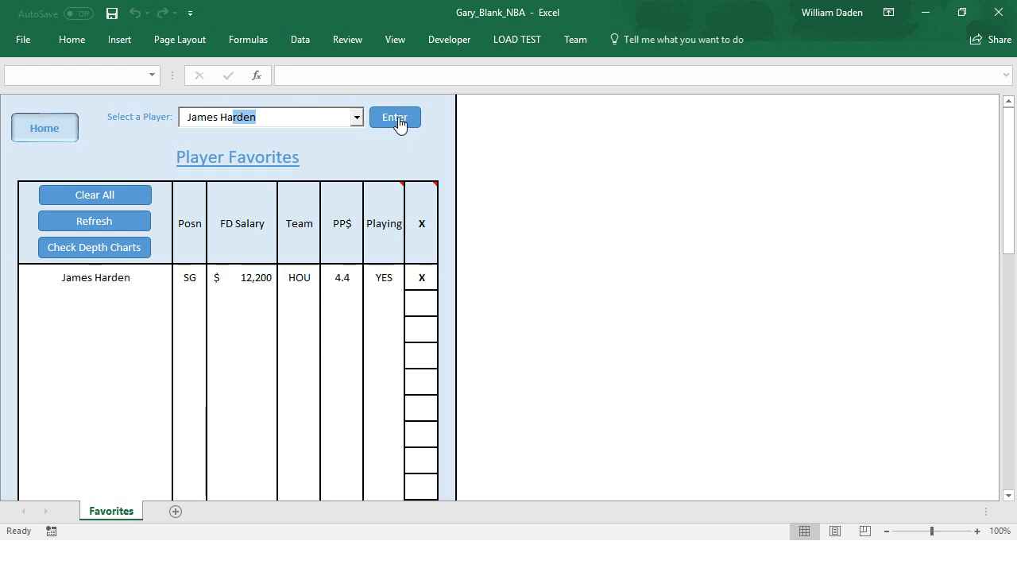
- Clear the X mark in James Harden's favorites row and enter it again
{"action": "left_click", "coordinate": [382, 347]}
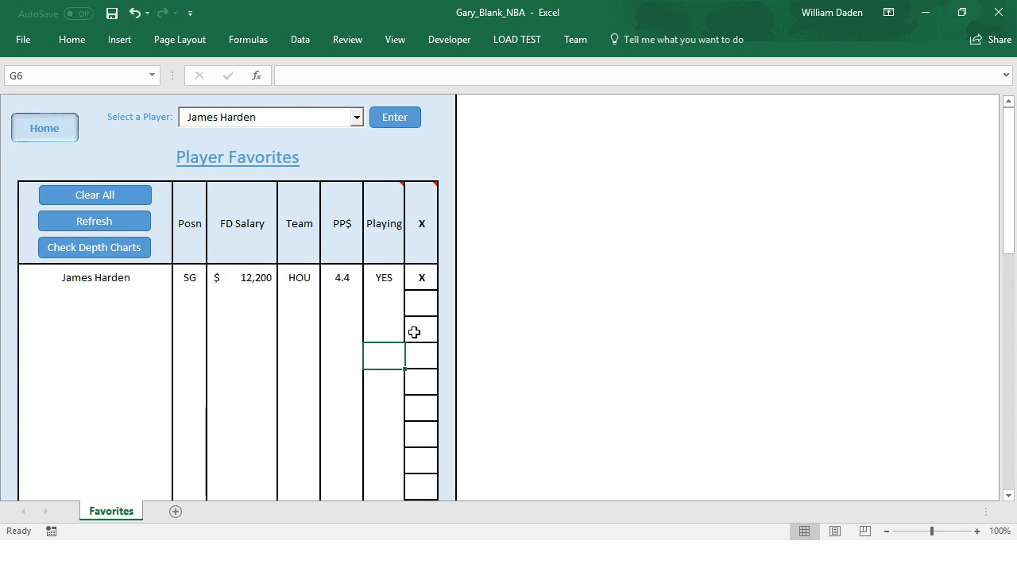
{"action": "left_click", "coordinate": [425, 278]}
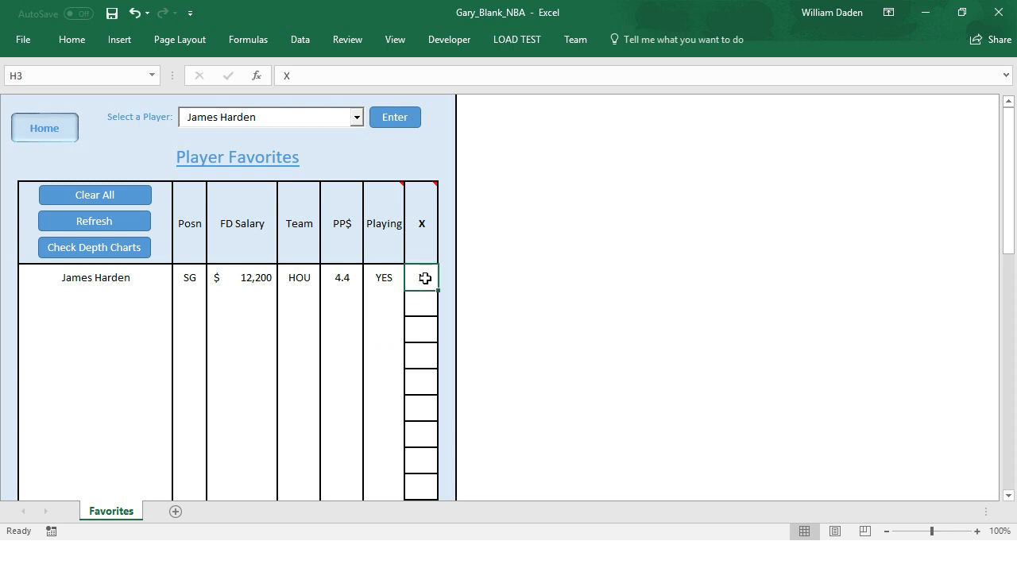
{"action": "key", "text": "Delete"}
{"action": "left_click", "coordinate": [424, 308]}
{"action": "left_click", "coordinate": [421, 281]}
{"action": "type", "text": "X"}
{"action": "left_click", "coordinate": [420, 309]}
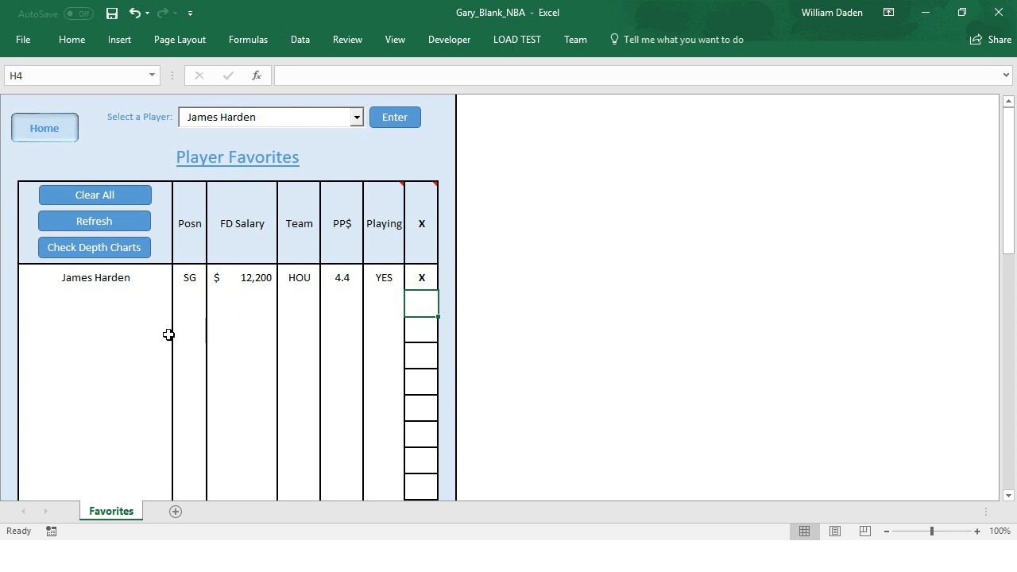
- Check the depth charts to add suggested players to the favorites and read the notes on their names
{"action": "left_click", "coordinate": [126, 252]}
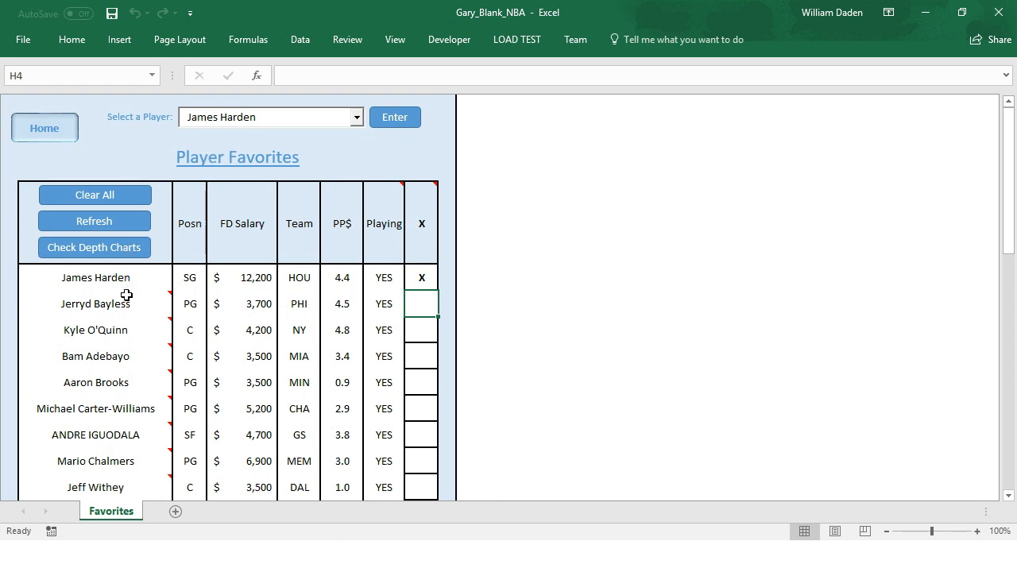
{"action": "mouse_move", "coordinate": [127, 304]}
{"action": "left_click", "coordinate": [430, 334]}
{"action": "left_click", "coordinate": [426, 303]}
{"action": "left_click", "coordinate": [422, 330]}
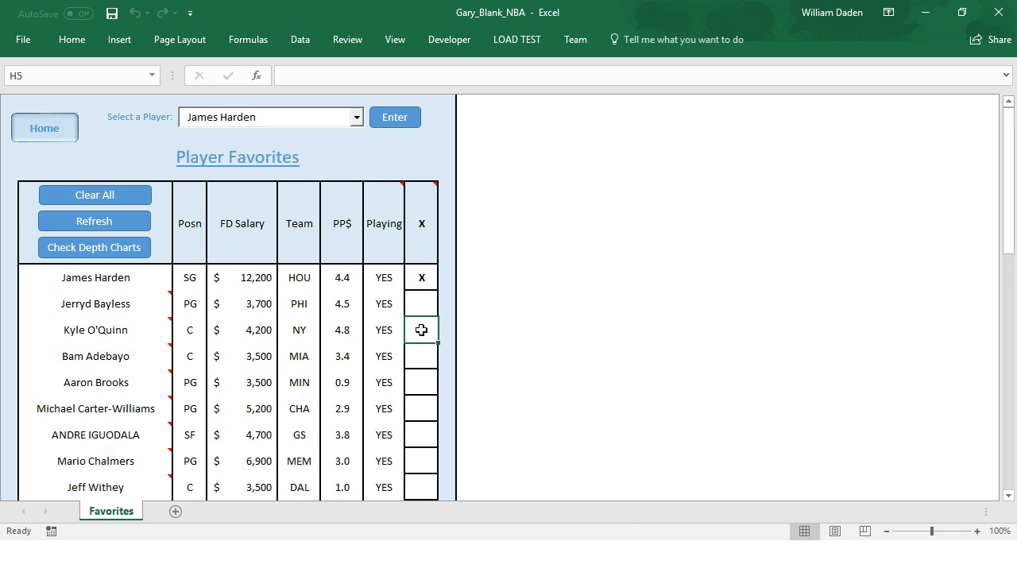
{"action": "left_click", "coordinate": [343, 386]}
{"action": "mouse_move", "coordinate": [106, 387]}
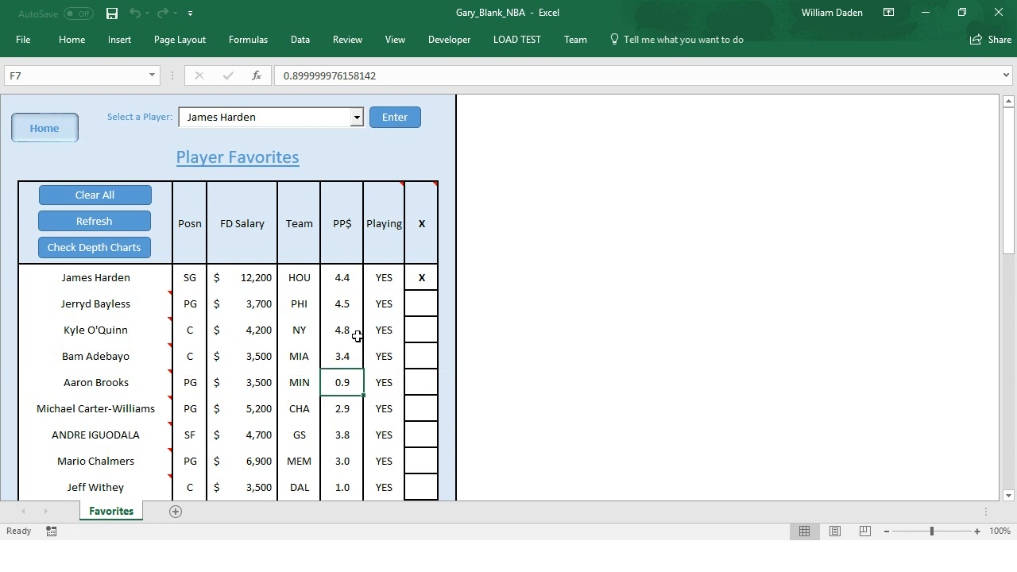
- Mark Kyle O'Quinn as a favorite with an X and read the note on his name
{"action": "left_click", "coordinate": [426, 330]}
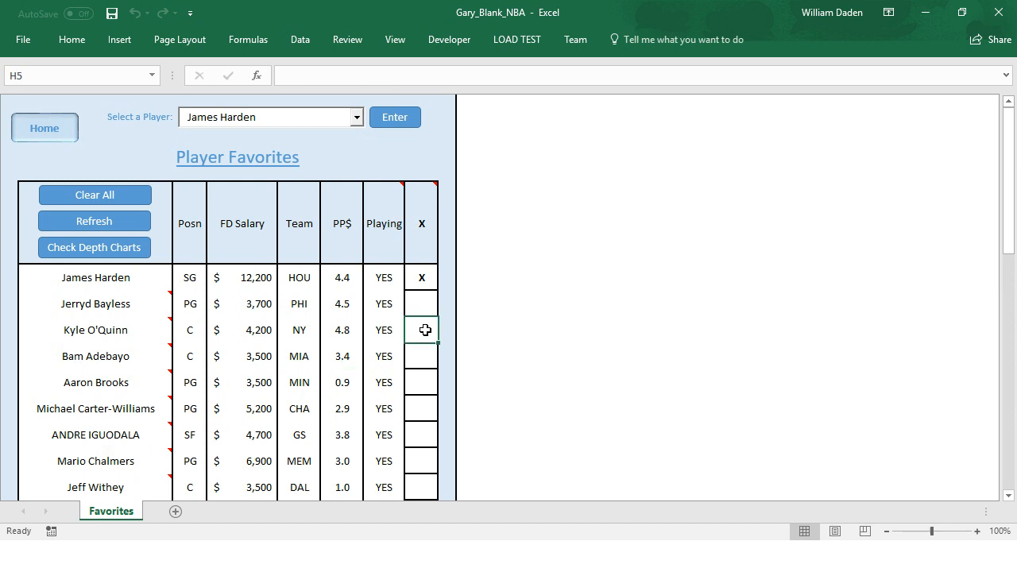
{"action": "type", "text": "x"}
{"action": "left_click", "coordinate": [526, 357]}
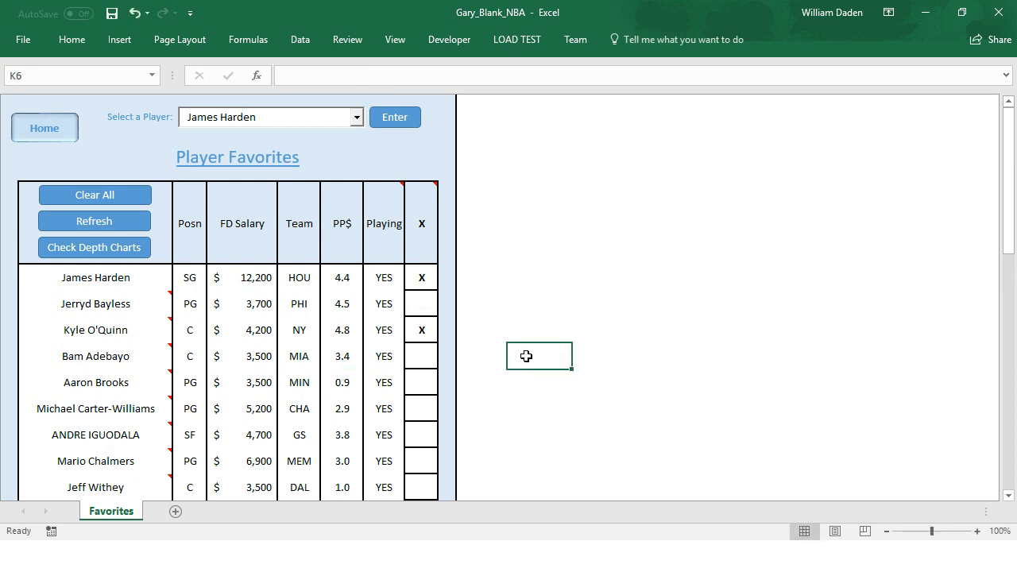
{"action": "mouse_move", "coordinate": [104, 331]}
{"action": "mouse_move", "coordinate": [159, 326]}
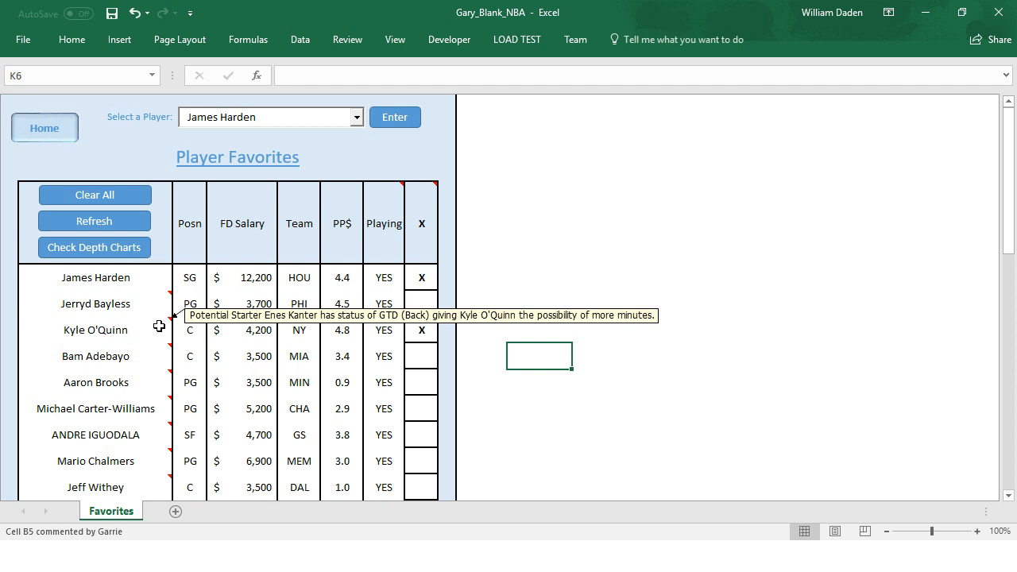
- Go to the Solver by way of Home, recalculate all filters and inspect the Included Players Filter count
{"action": "left_click", "coordinate": [43, 129]}
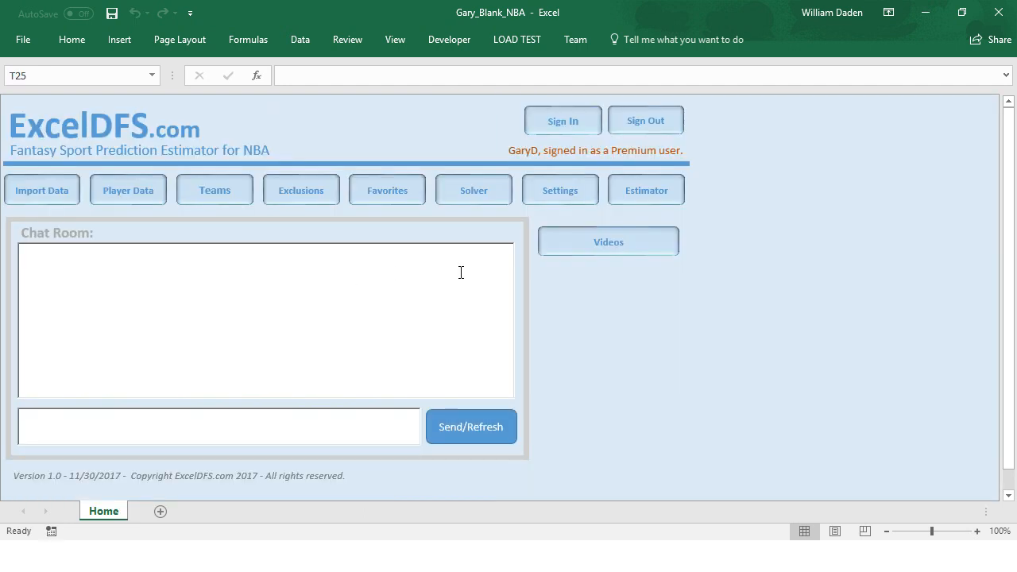
{"action": "left_click", "coordinate": [472, 190]}
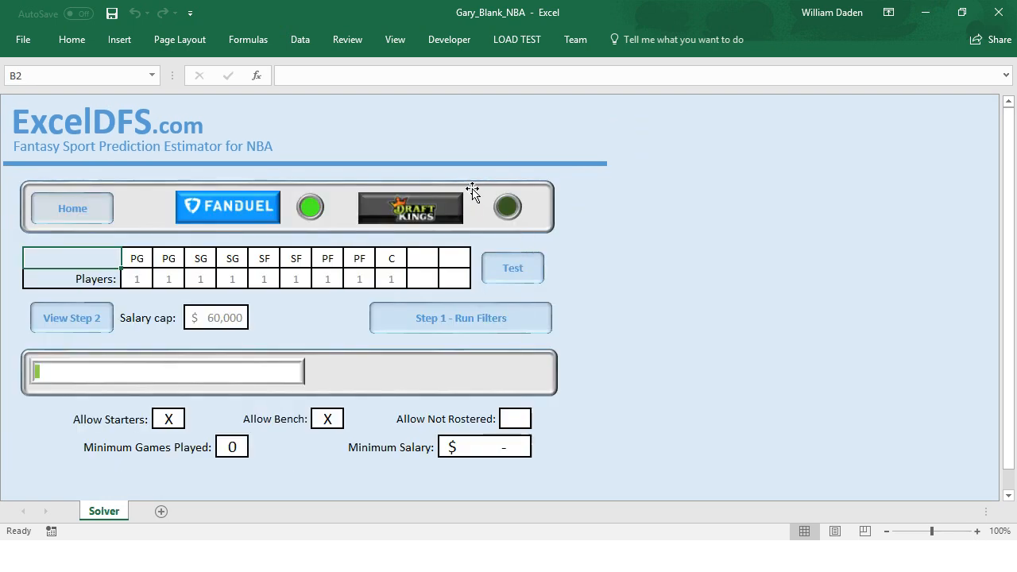
{"action": "left_click", "coordinate": [446, 326]}
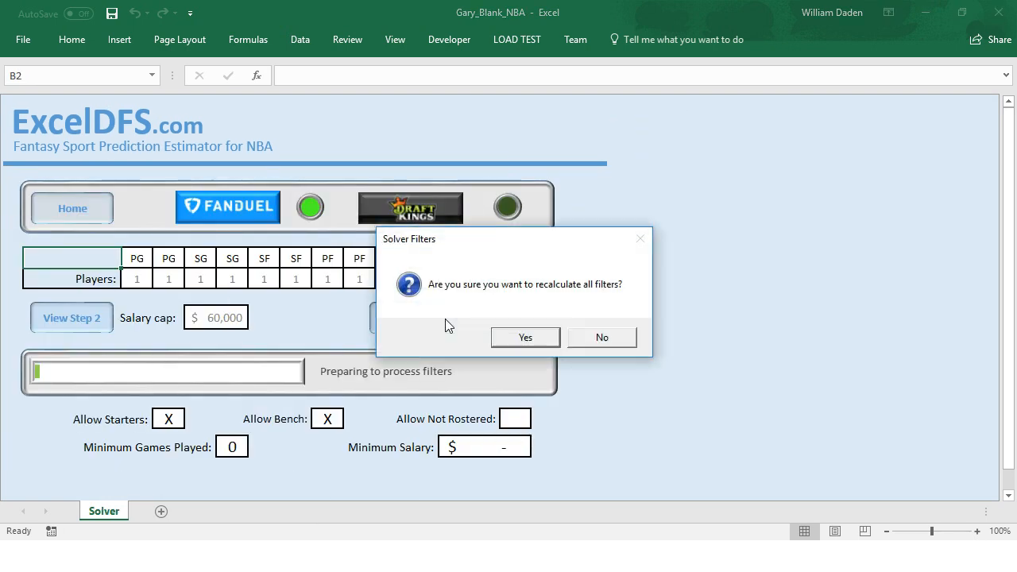
{"action": "left_click", "coordinate": [524, 337]}
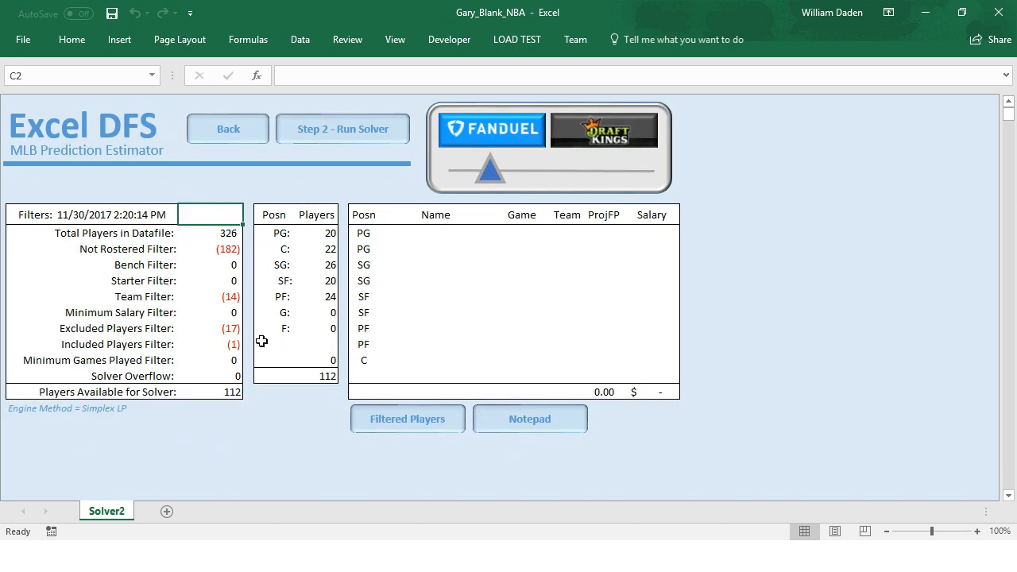
{"action": "left_click", "coordinate": [259, 422]}
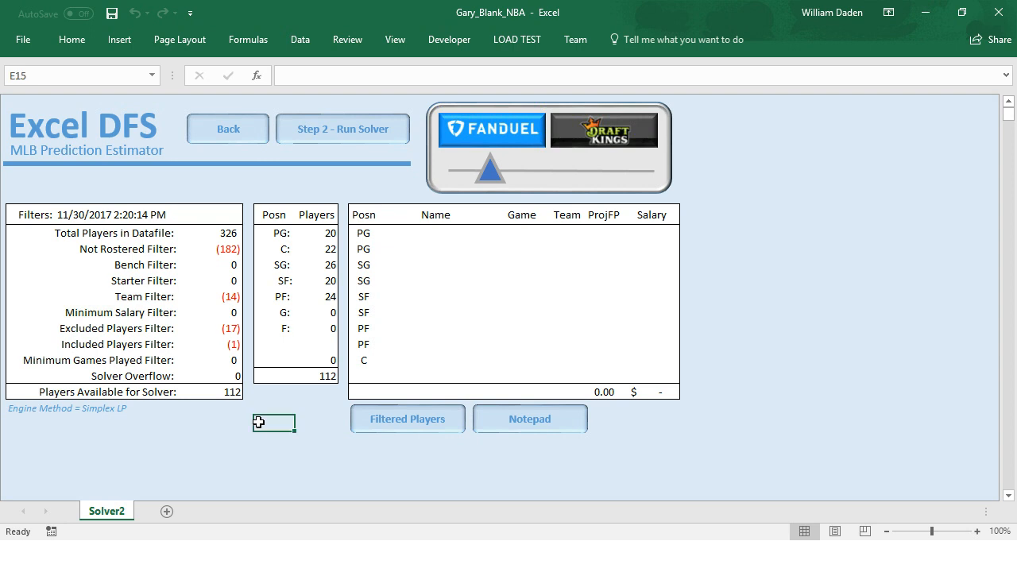
{"action": "left_click", "coordinate": [237, 346]}
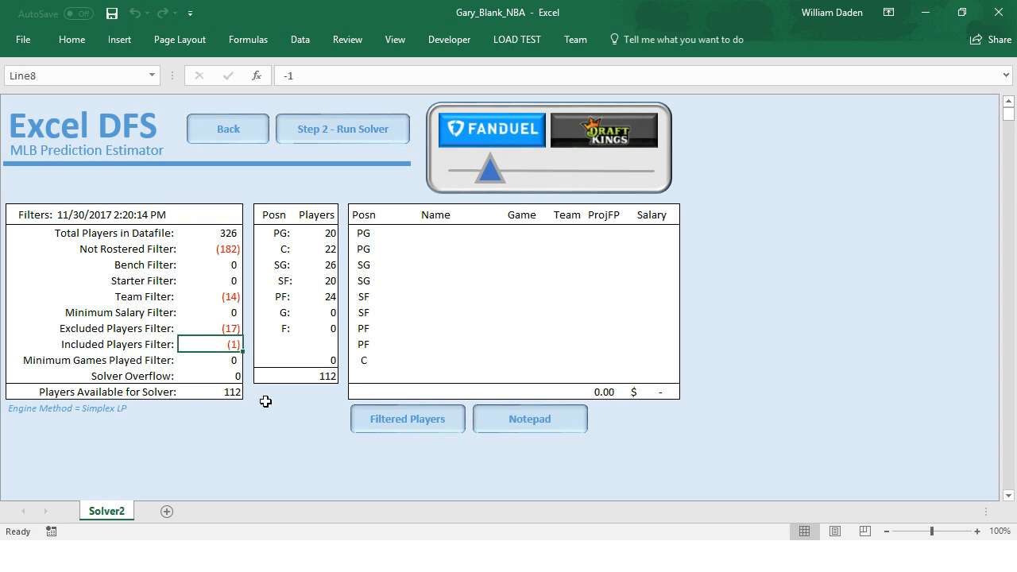
{"action": "left_click", "coordinate": [283, 437]}
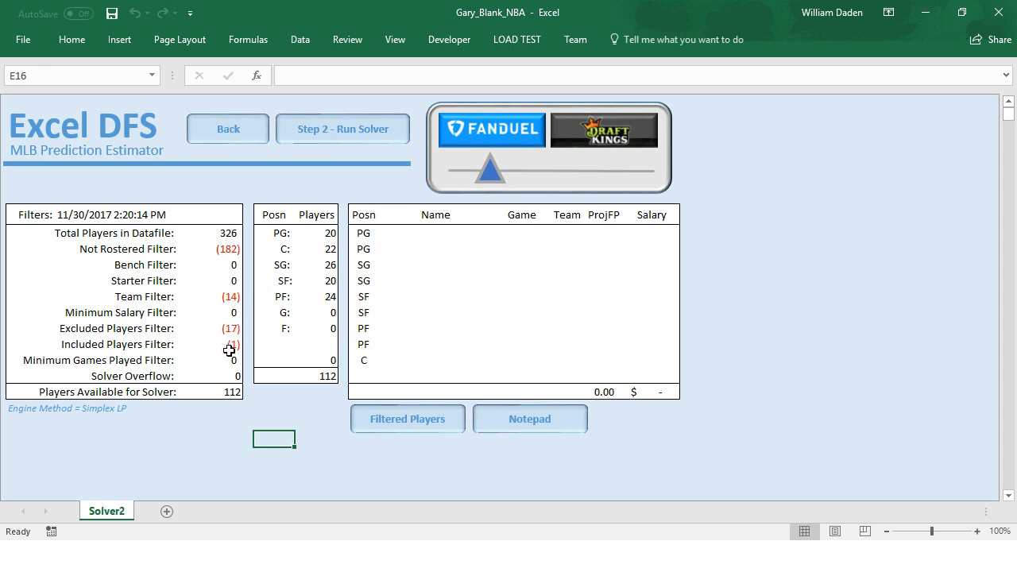
{"action": "left_click", "coordinate": [289, 410]}
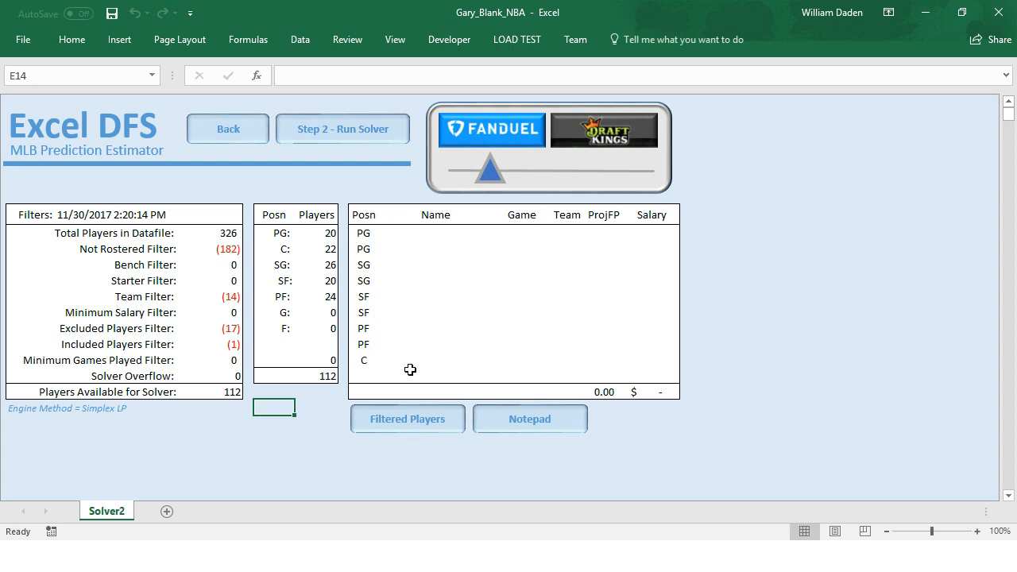
- Run the solver and check the FAVORITE entries for James Harden and Kyle O'Quinn in the lineup
{"action": "left_click", "coordinate": [346, 131]}
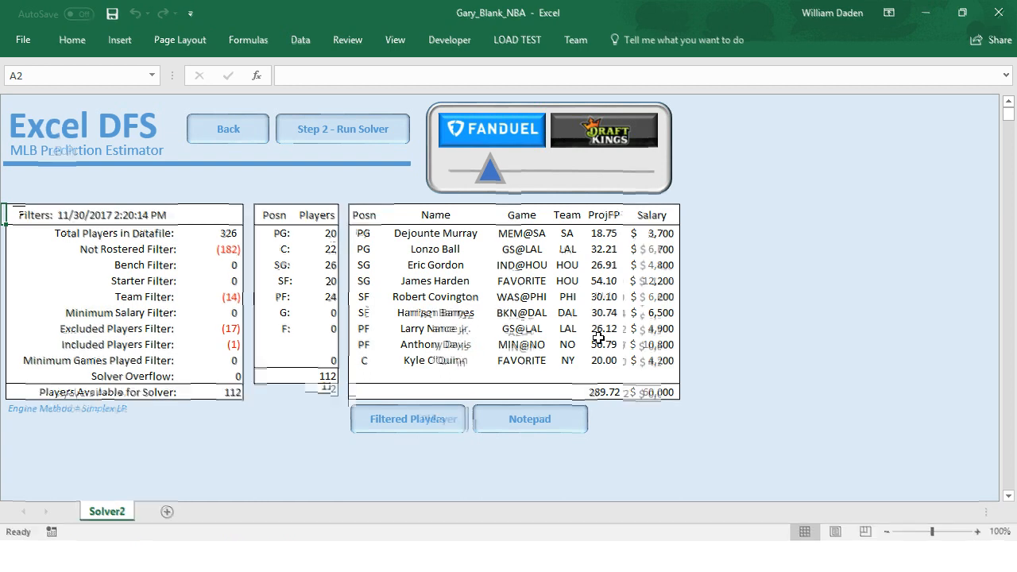
{"action": "left_click", "coordinate": [527, 283]}
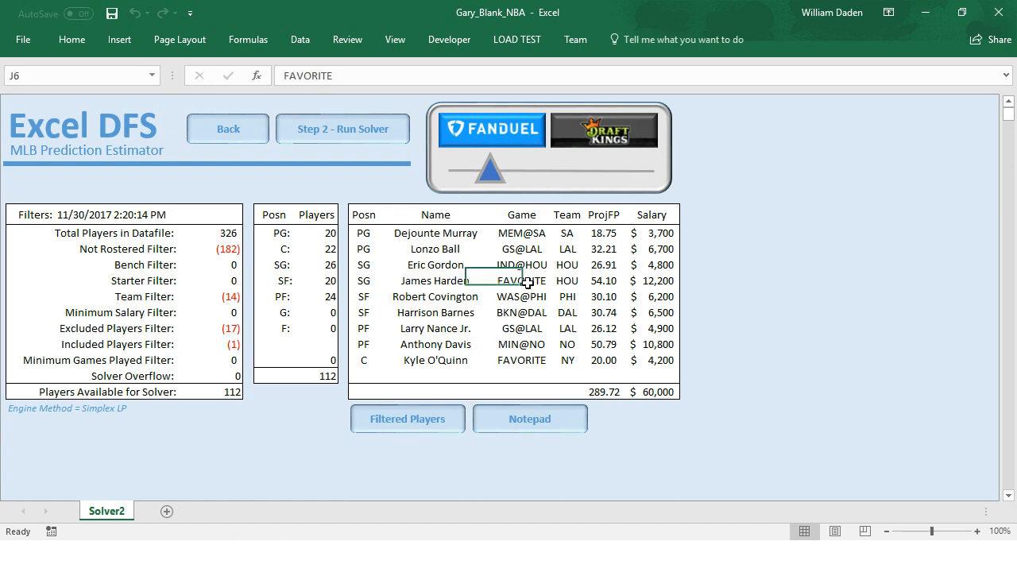
{"action": "left_click", "coordinate": [522, 362]}
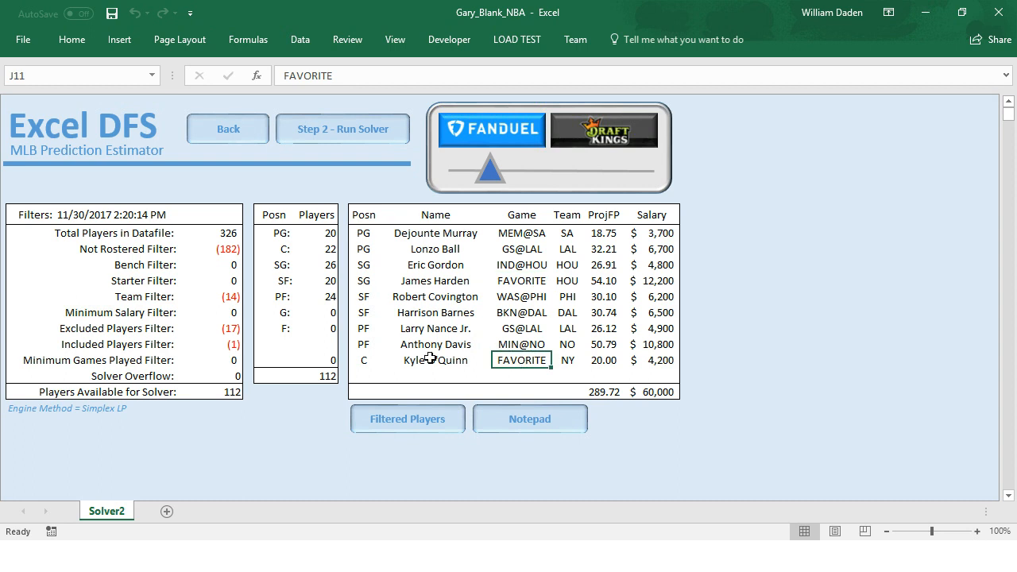
- Copy the new lineup with its header and totals into the Notepad directly below the first lineup, and compare the two
{"action": "left_click", "coordinate": [670, 453]}
{"action": "left_click_drag", "start_coordinate": [362, 214], "coordinate": [628, 387]}
{"action": "key", "text": "ctrl+c"}
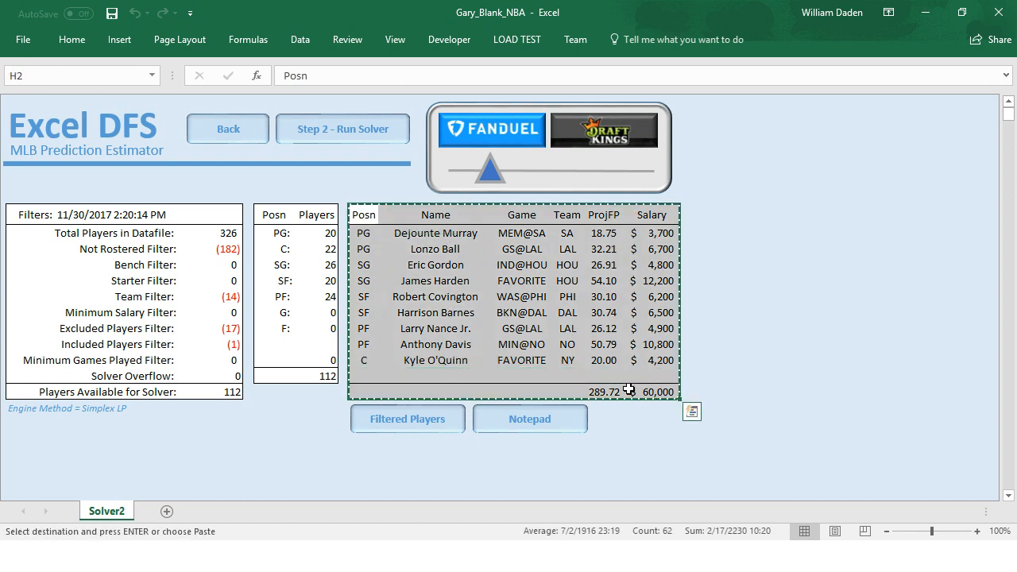
{"action": "left_click", "coordinate": [530, 421]}
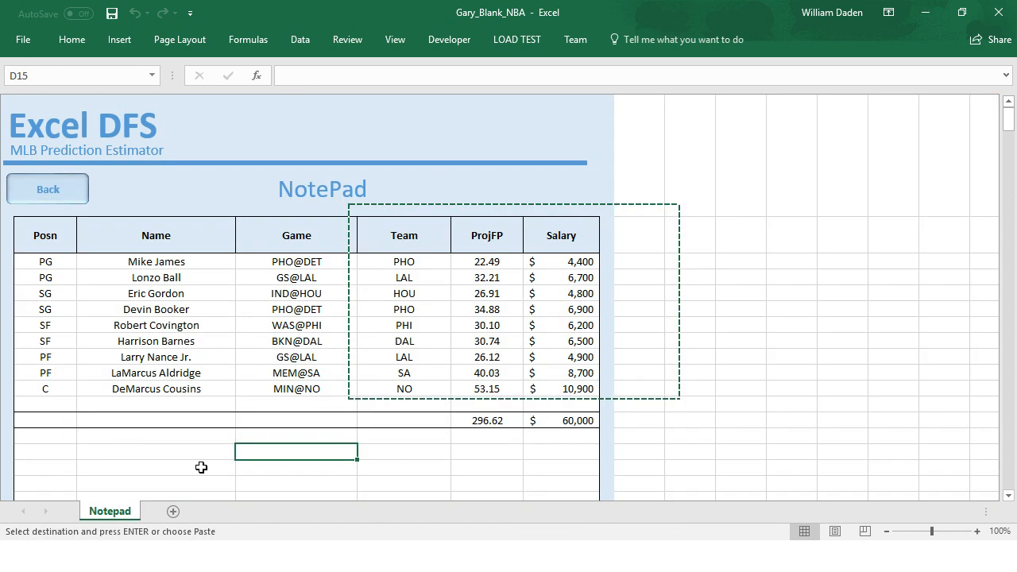
{"action": "left_click", "coordinate": [38, 437]}
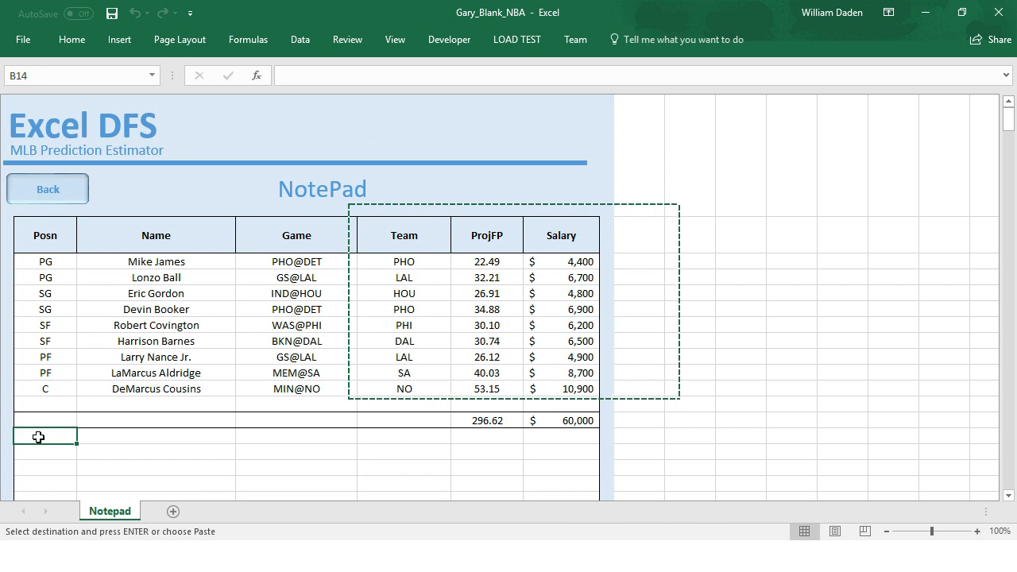
{"action": "key", "text": "ctrl+v"}
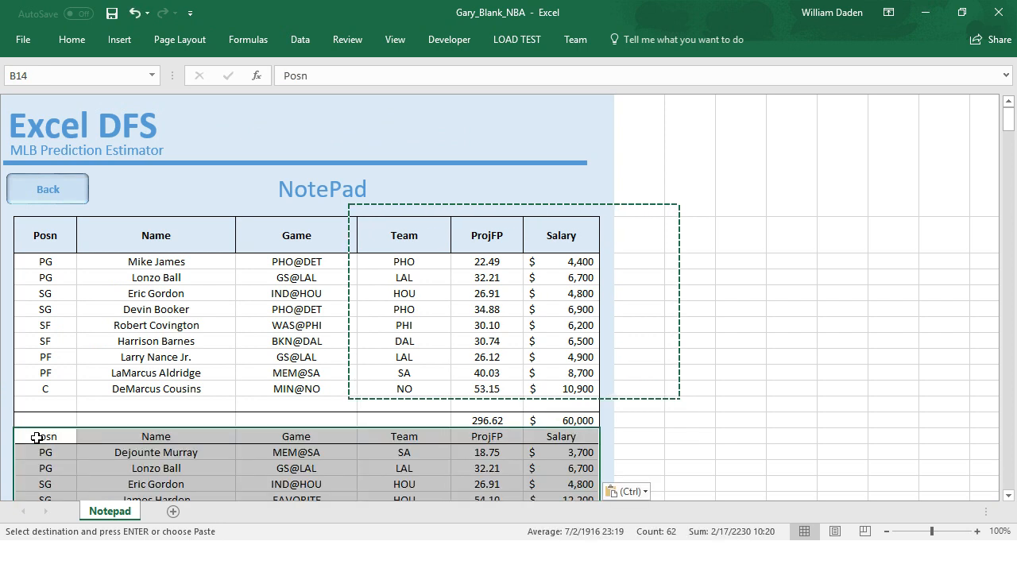
{"action": "key", "text": "Escape"}
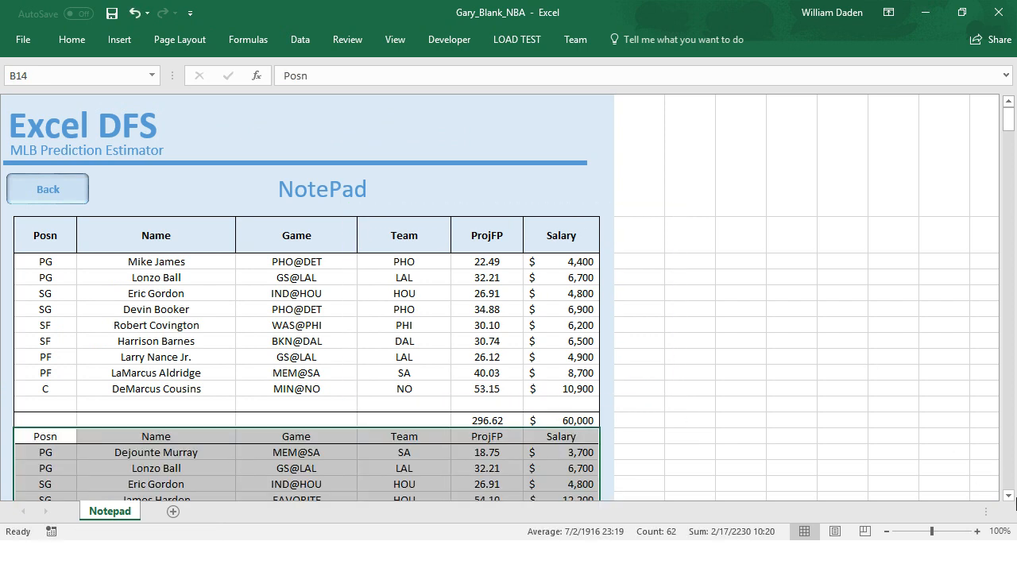
{"action": "left_click", "coordinate": [1009, 497]}
{"action": "left_click", "coordinate": [1010, 498]}
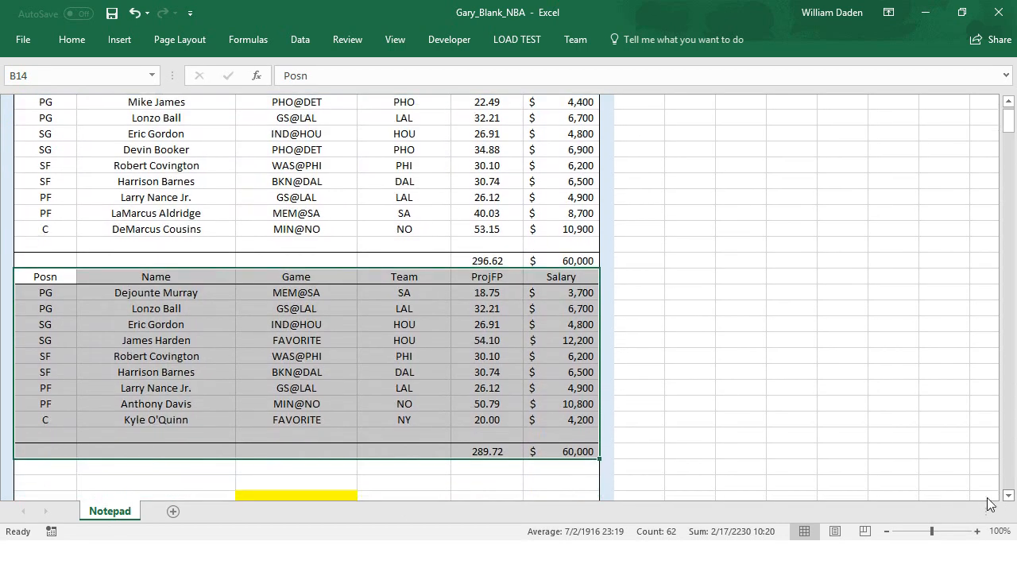
{"action": "left_click", "coordinate": [747, 437]}
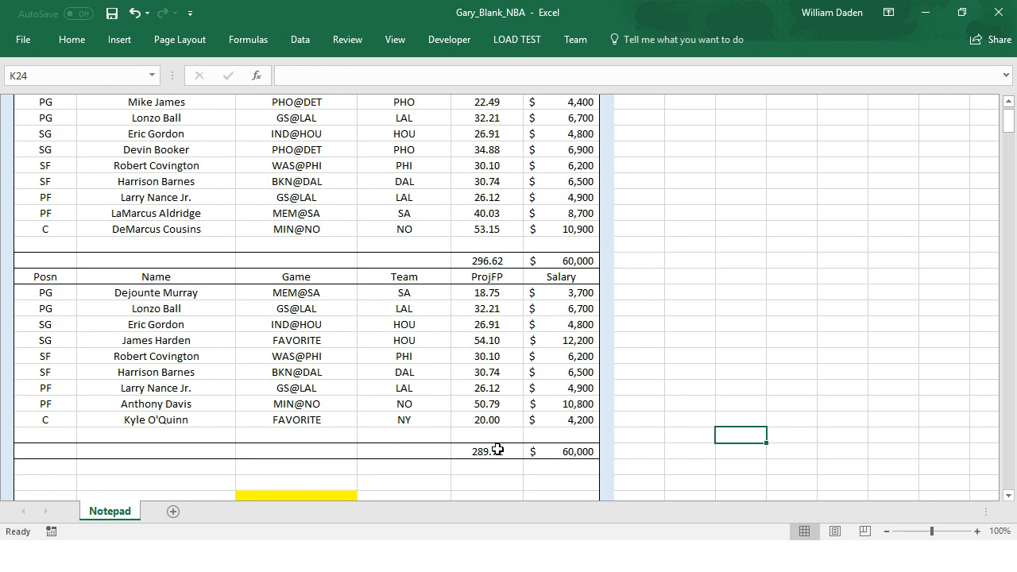
- Fill the FAVORITE cells of James Harden and Kyle O'Quinn in the second Notepad lineup with yellow
{"action": "left_click", "coordinate": [496, 262]}
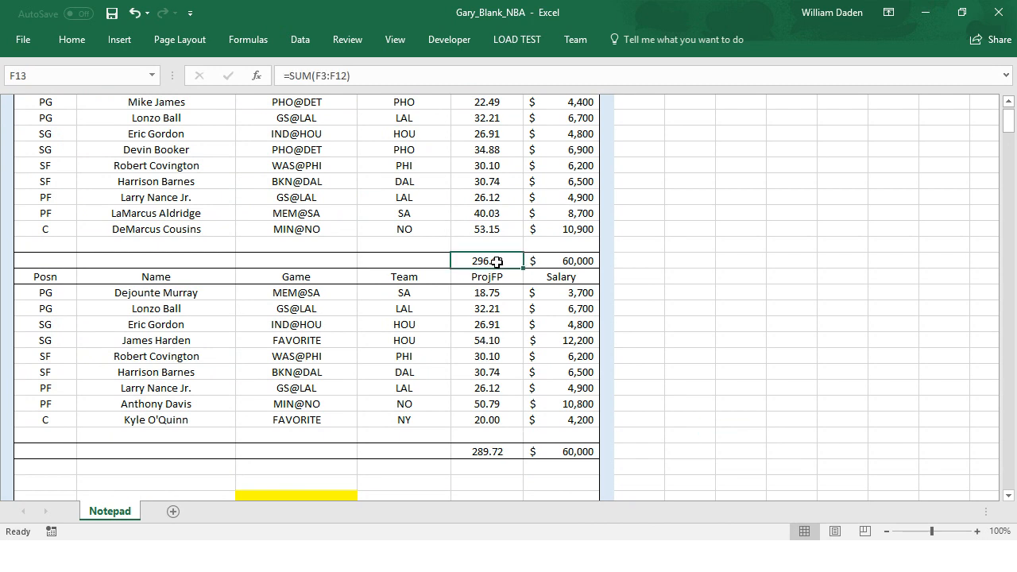
{"action": "left_click", "coordinate": [1008, 103]}
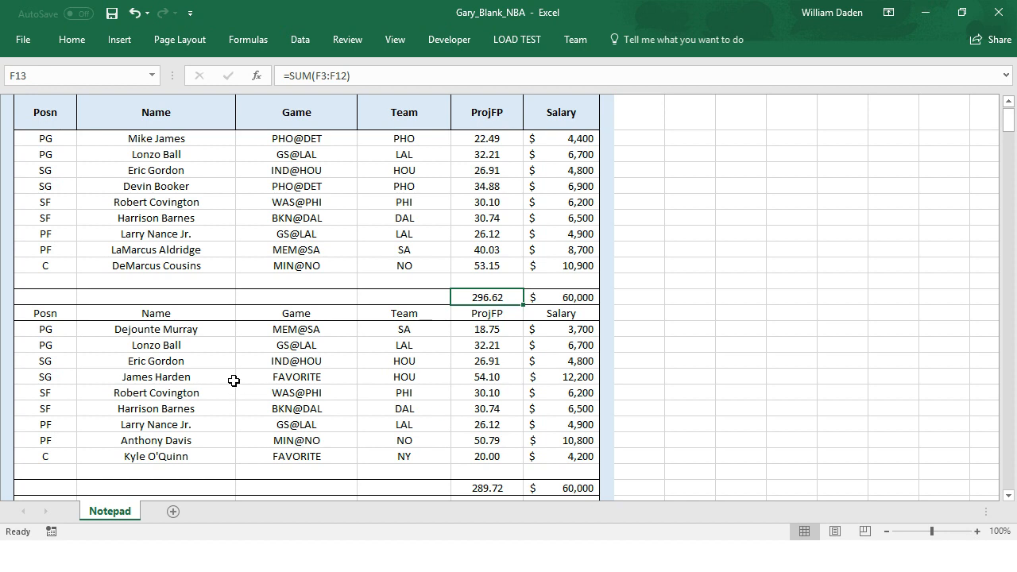
{"action": "left_click", "coordinate": [298, 379]}
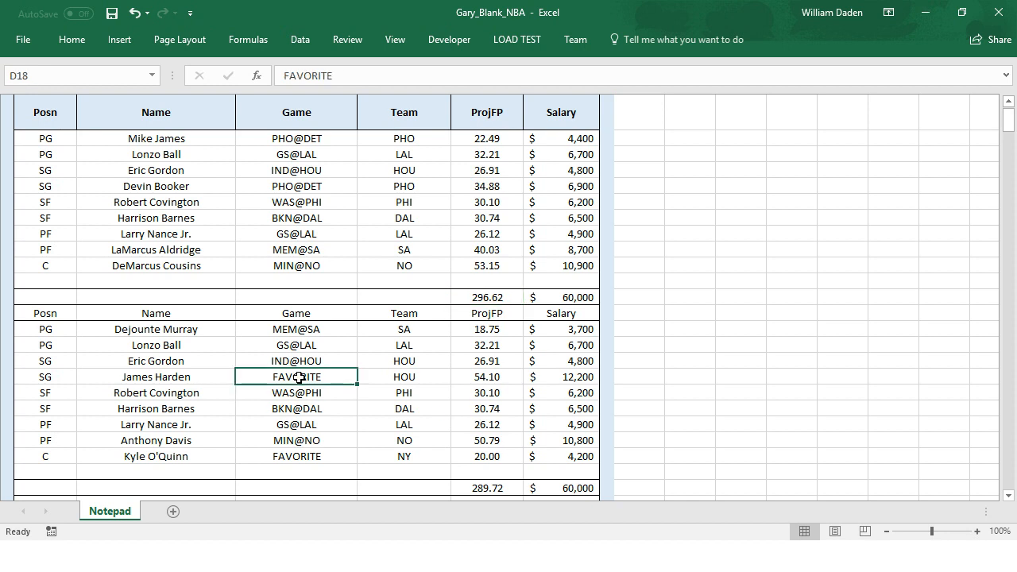
{"action": "left_click", "coordinate": [71, 44]}
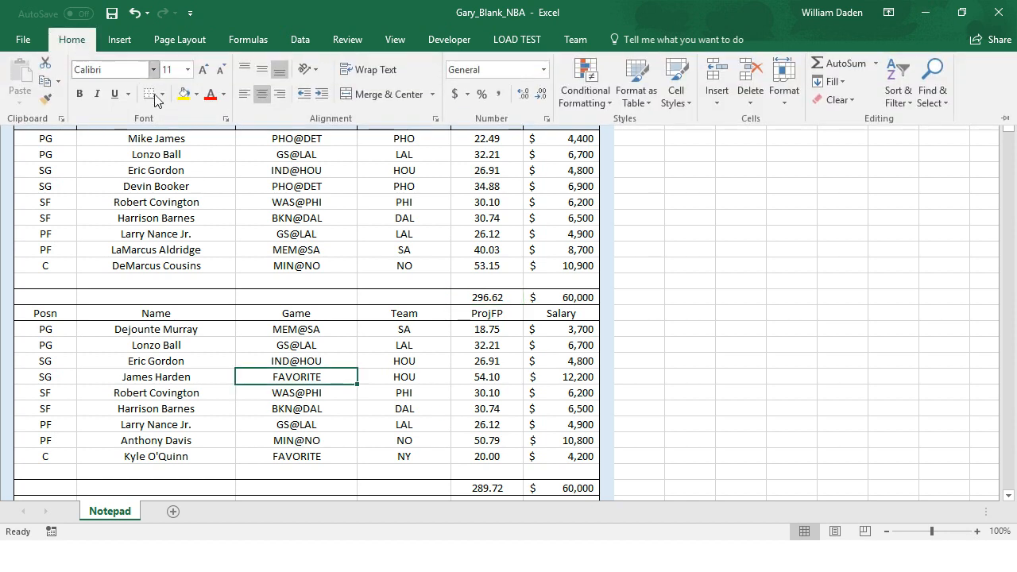
{"action": "left_click", "coordinate": [185, 94]}
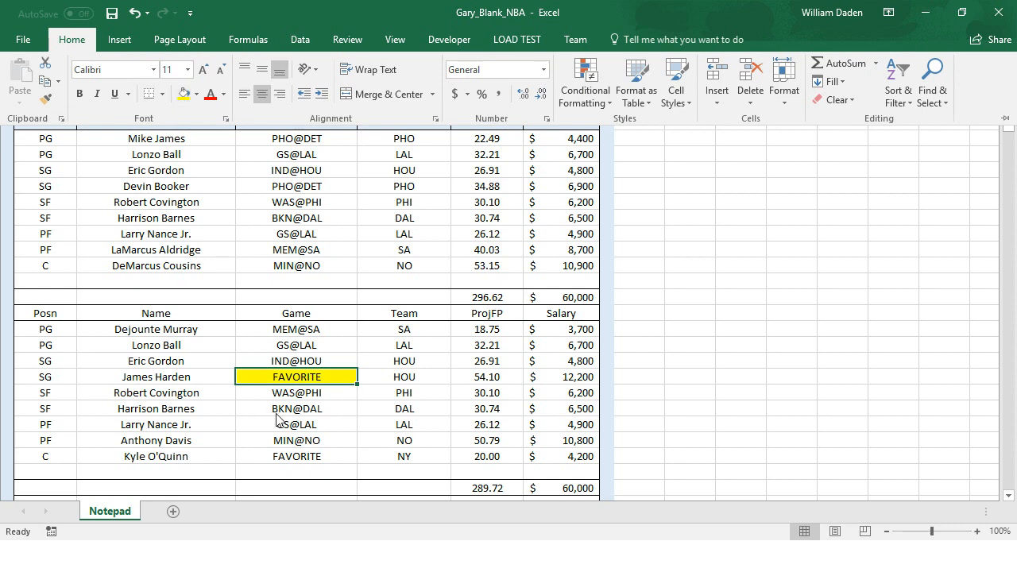
{"action": "left_click", "coordinate": [294, 457]}
{"action": "left_click", "coordinate": [294, 458]}
{"action": "left_click", "coordinate": [56, 38]}
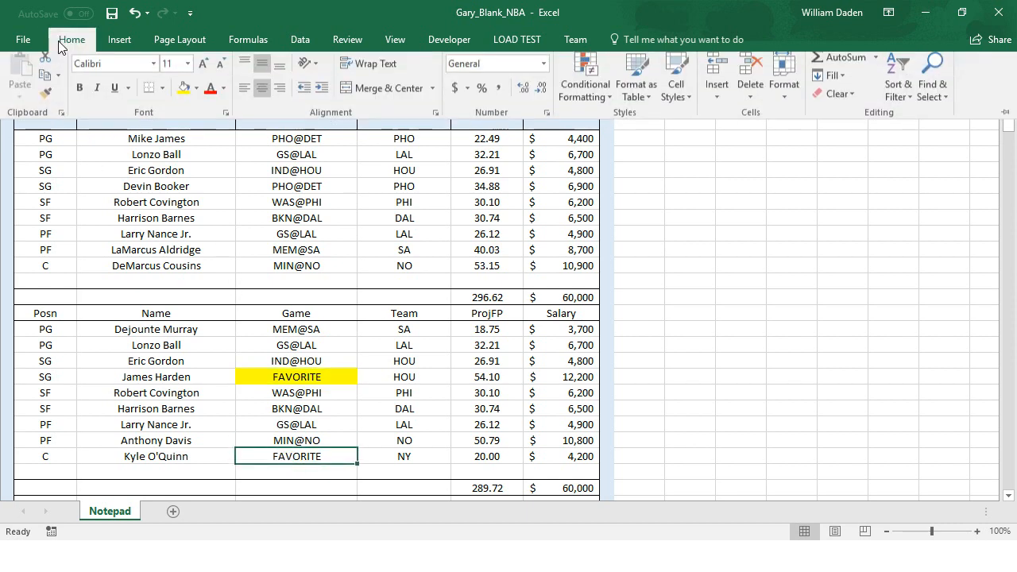
{"action": "left_click", "coordinate": [184, 93]}
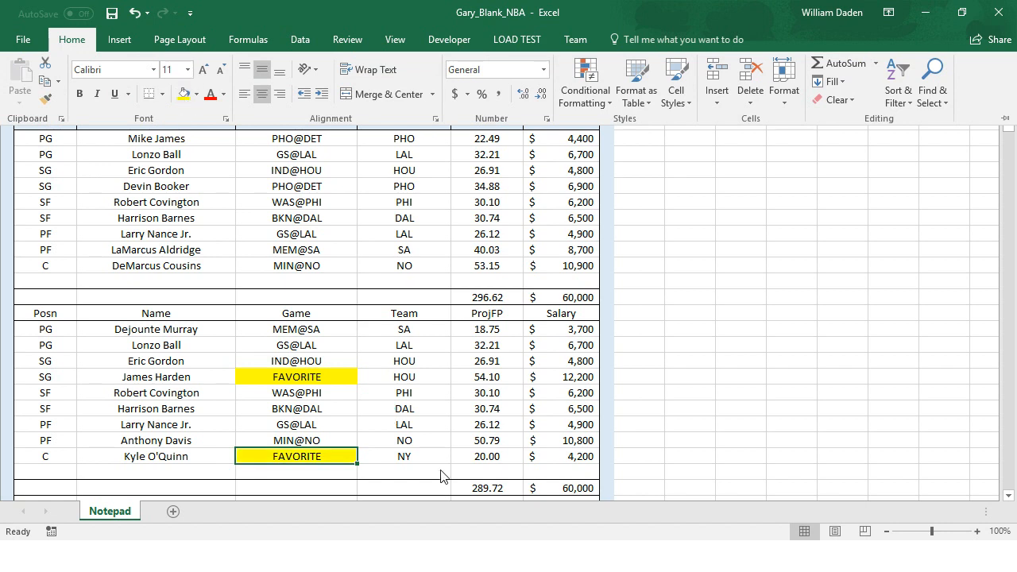
- Check James Harden's FAVORITE entry and projected points, as well as the second lineup's ProjFP total
{"action": "left_click", "coordinate": [338, 379]}
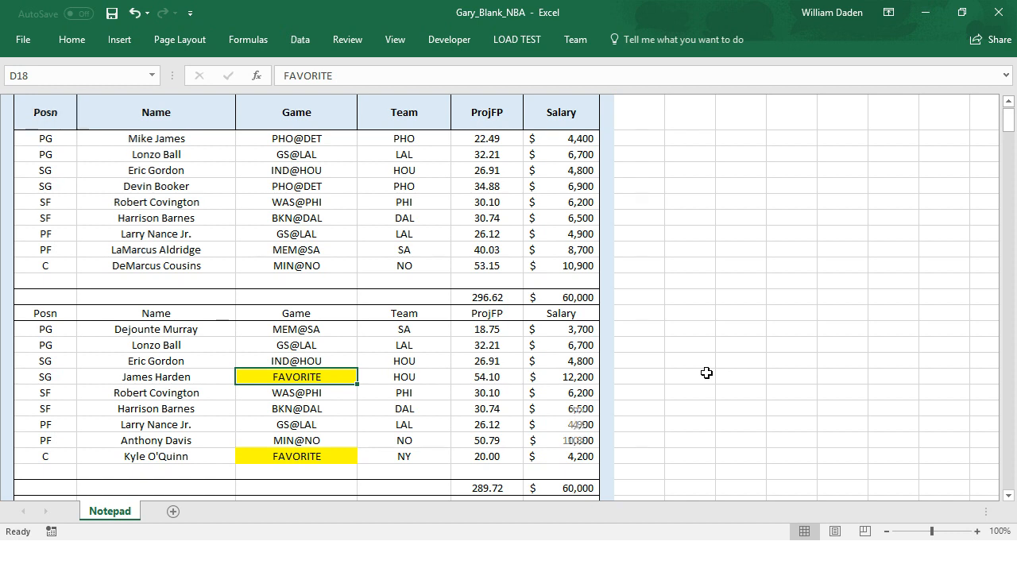
{"action": "left_click", "coordinate": [502, 378]}
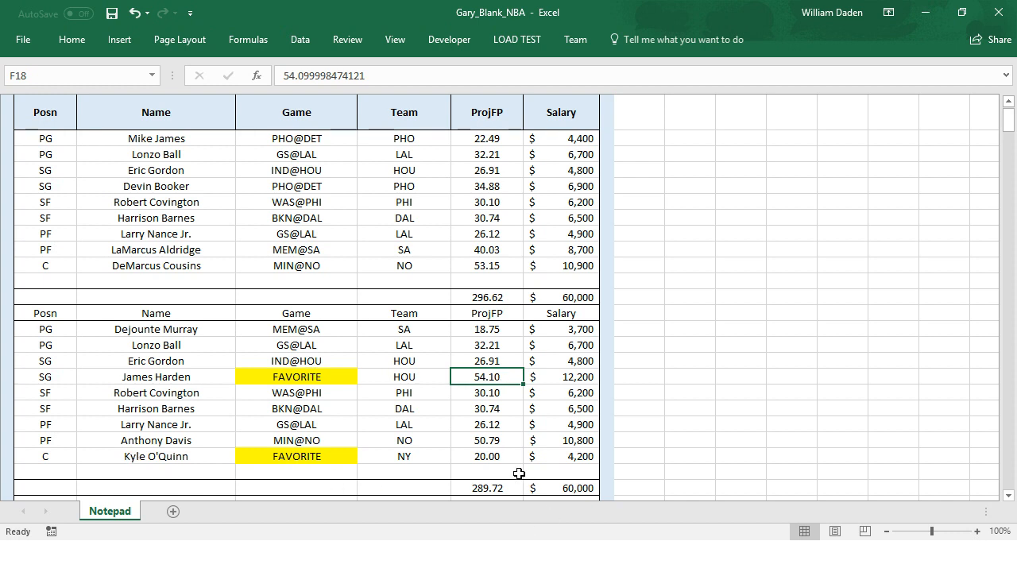
{"action": "left_click", "coordinate": [494, 488]}
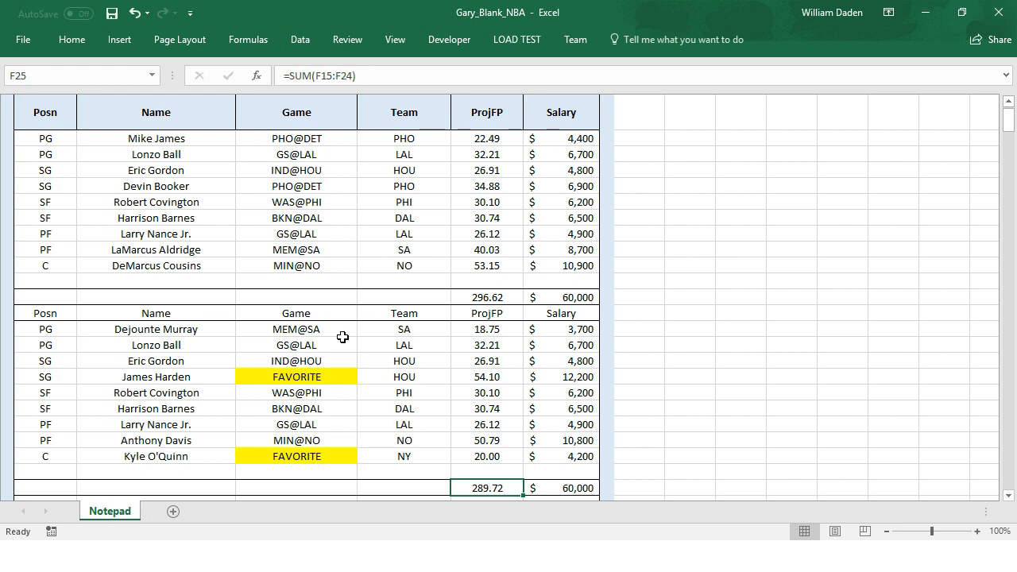
- Leave the Notepad, open the Favorites by way of Home, and remove the X marks from James Harden and Kyle O'Quinn
{"action": "left_click_drag", "start_coordinate": [1008, 121], "coordinate": [1007, 110]}
{"action": "left_click", "coordinate": [42, 195]}
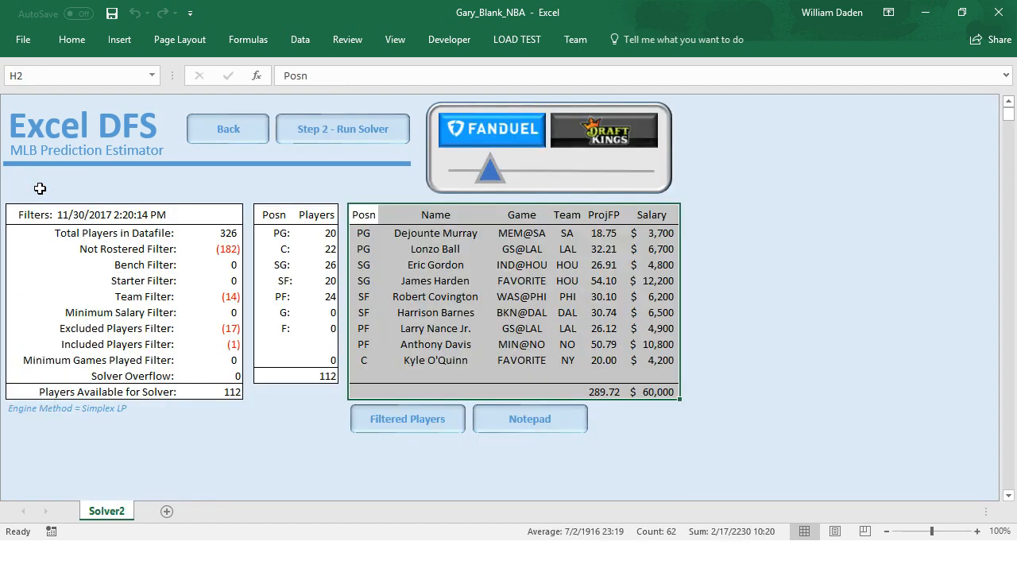
{"action": "left_click", "coordinate": [230, 129]}
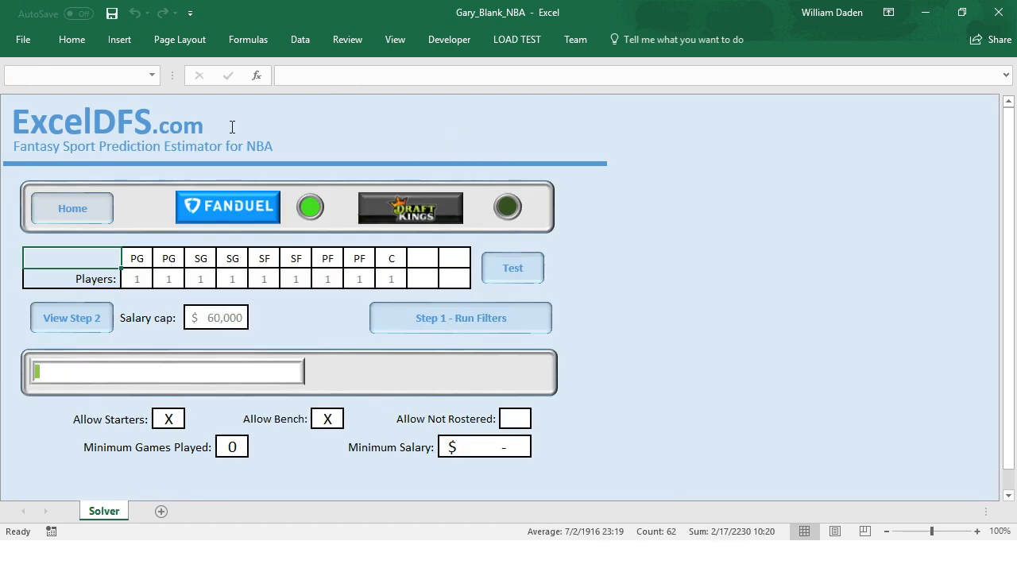
{"action": "left_click", "coordinate": [70, 209]}
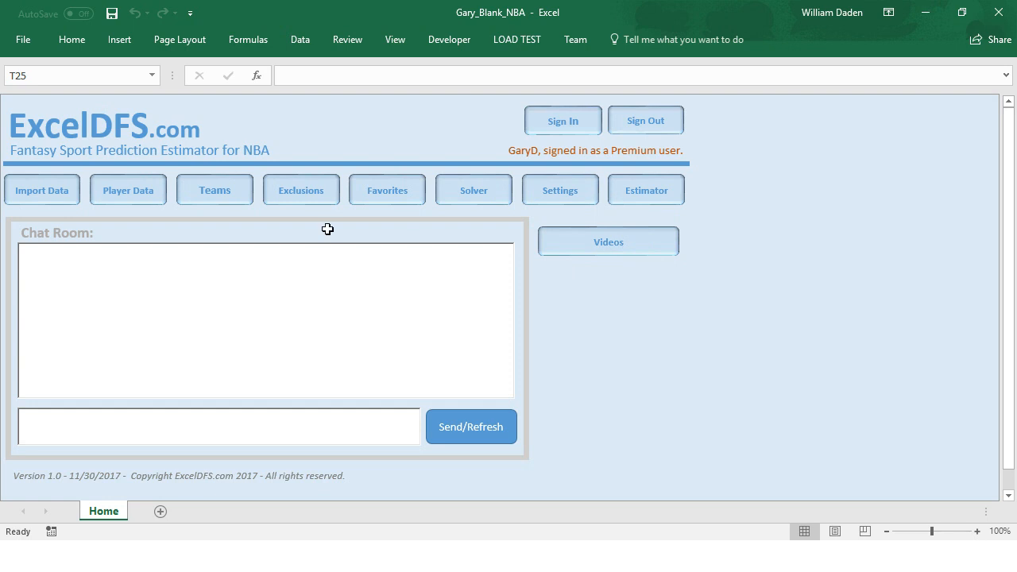
{"action": "left_click", "coordinate": [388, 193]}
{"action": "mouse_move", "coordinate": [387, 190]}
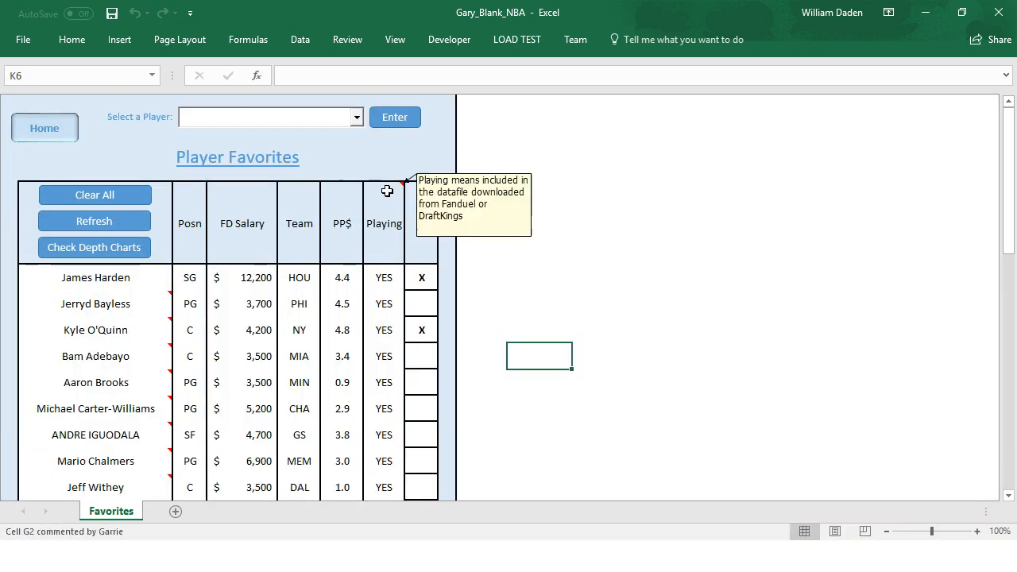
{"action": "left_click", "coordinate": [424, 276]}
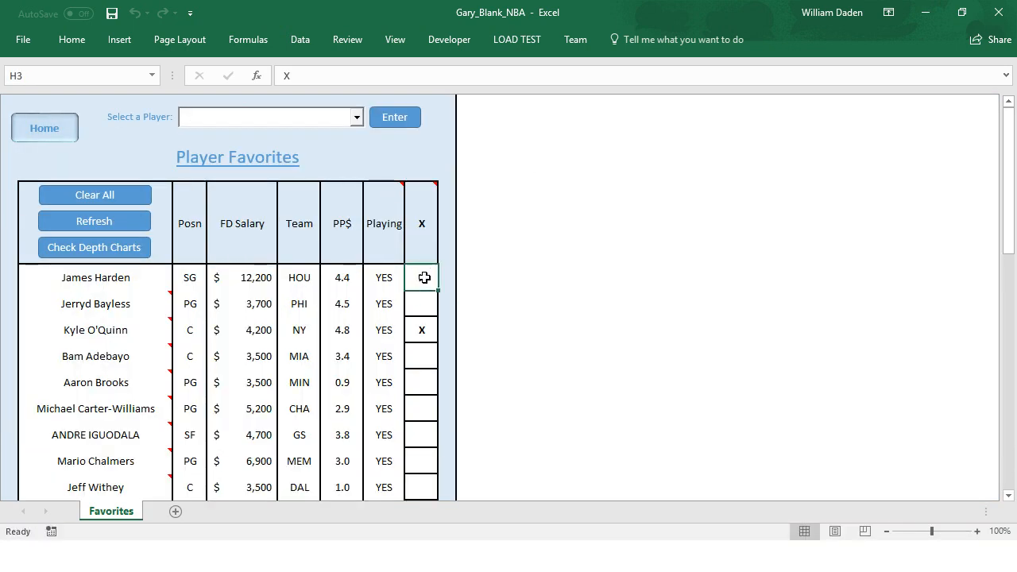
{"action": "left_click", "coordinate": [421, 332]}
{"action": "left_click", "coordinate": [465, 330]}
{"action": "left_click", "coordinate": [552, 336]}
- Go to the Solver by way of Home, switch it to DraftKings and run the filters
{"action": "left_click", "coordinate": [35, 129]}
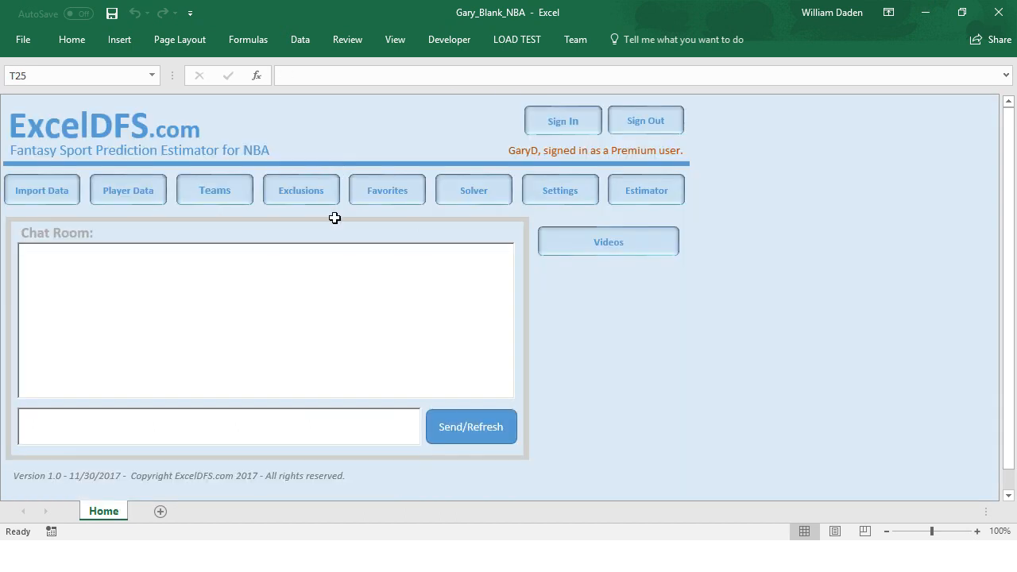
{"action": "left_click", "coordinate": [464, 197]}
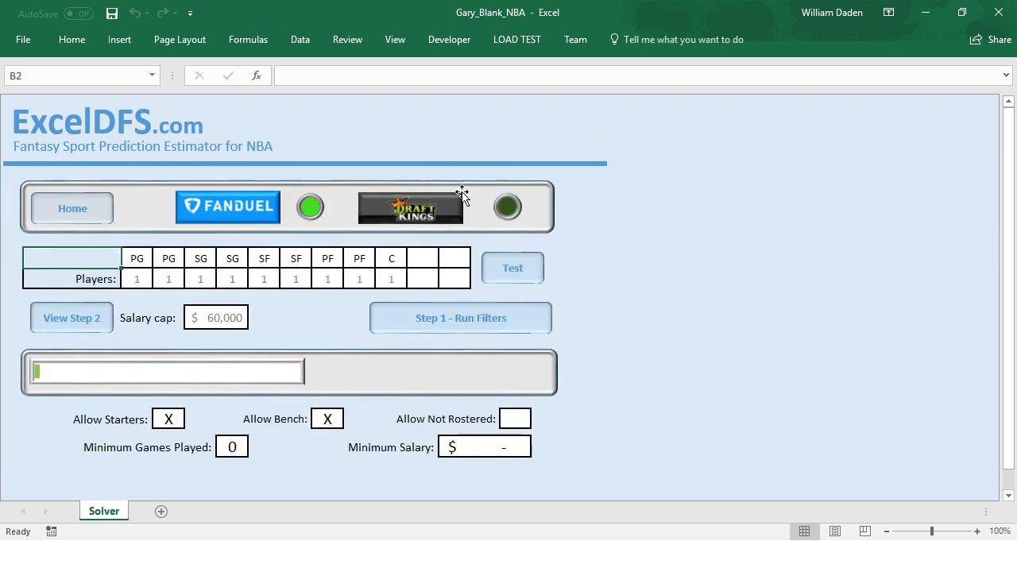
{"action": "left_click", "coordinate": [416, 218]}
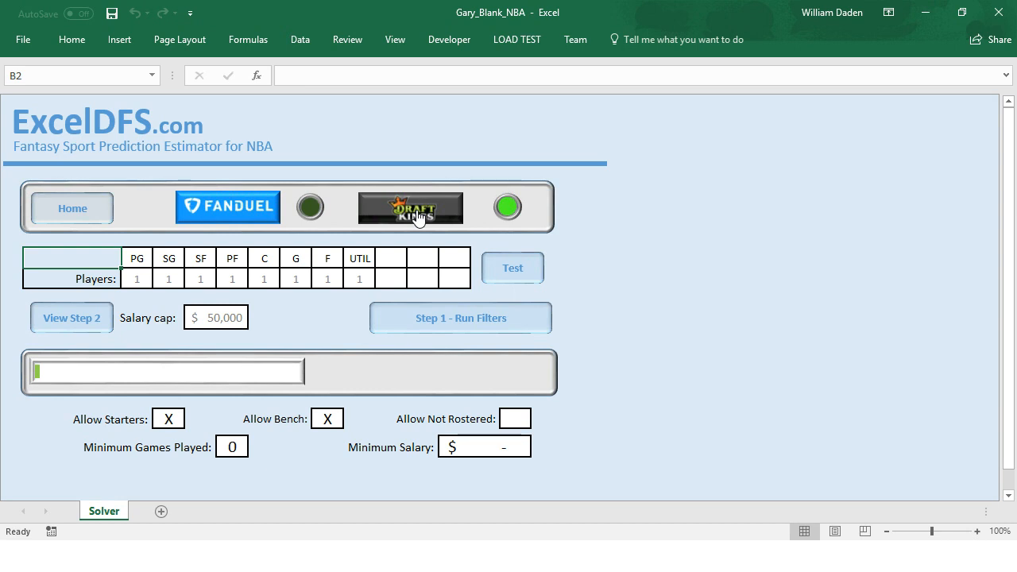
{"action": "left_click", "coordinate": [468, 324]}
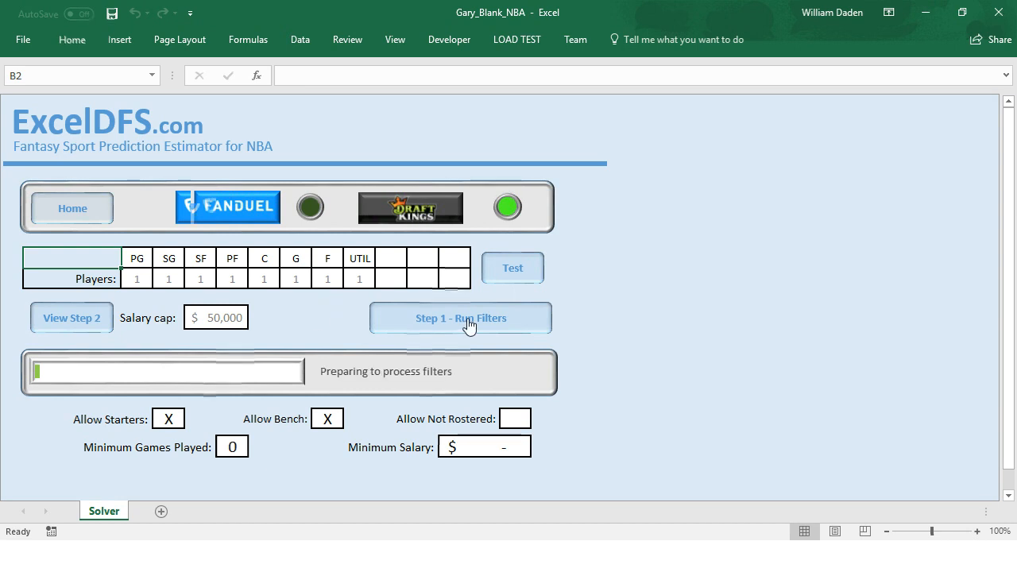
{"action": "left_click", "coordinate": [531, 338]}
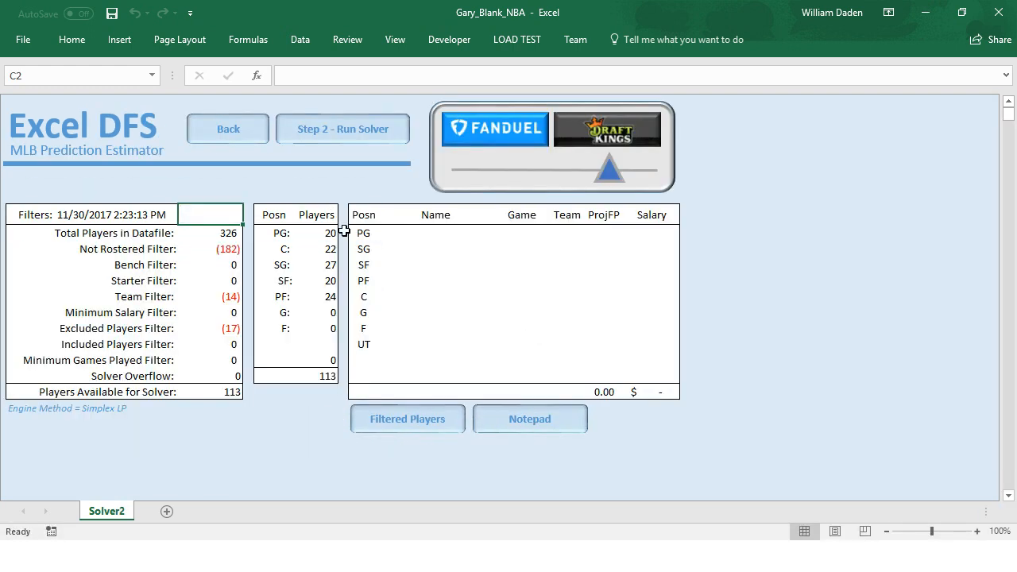
- Review the DraftKings roster slots and salary cap, and return to the filter results to check the players available
{"action": "left_click", "coordinate": [219, 134]}
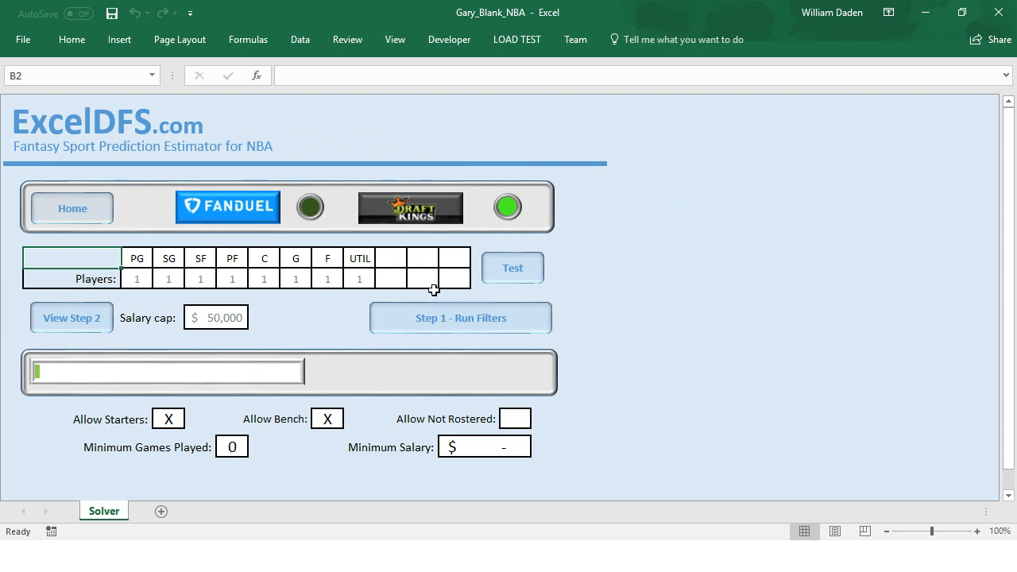
{"action": "left_click", "coordinate": [70, 321]}
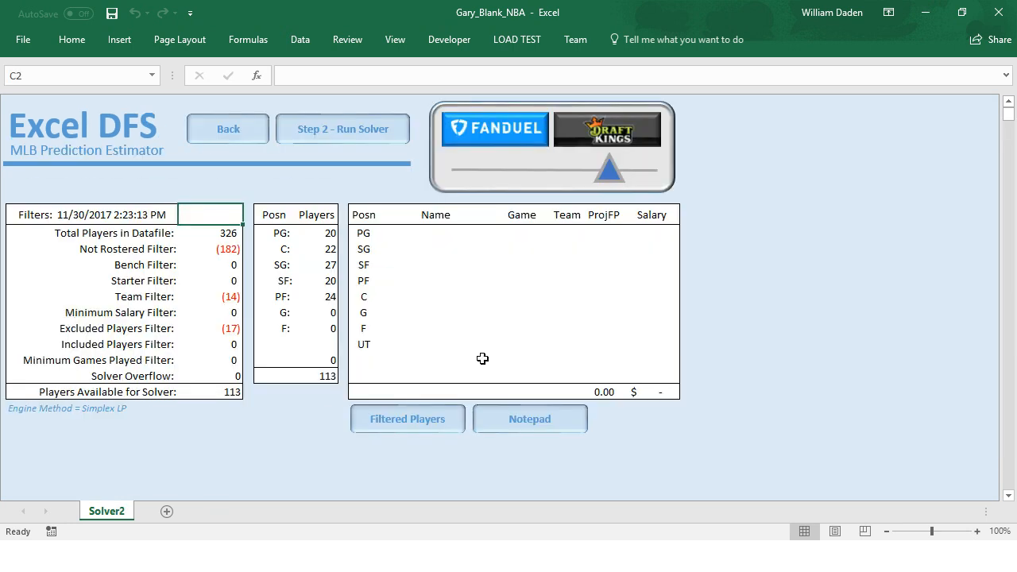
{"action": "left_click", "coordinate": [289, 421]}
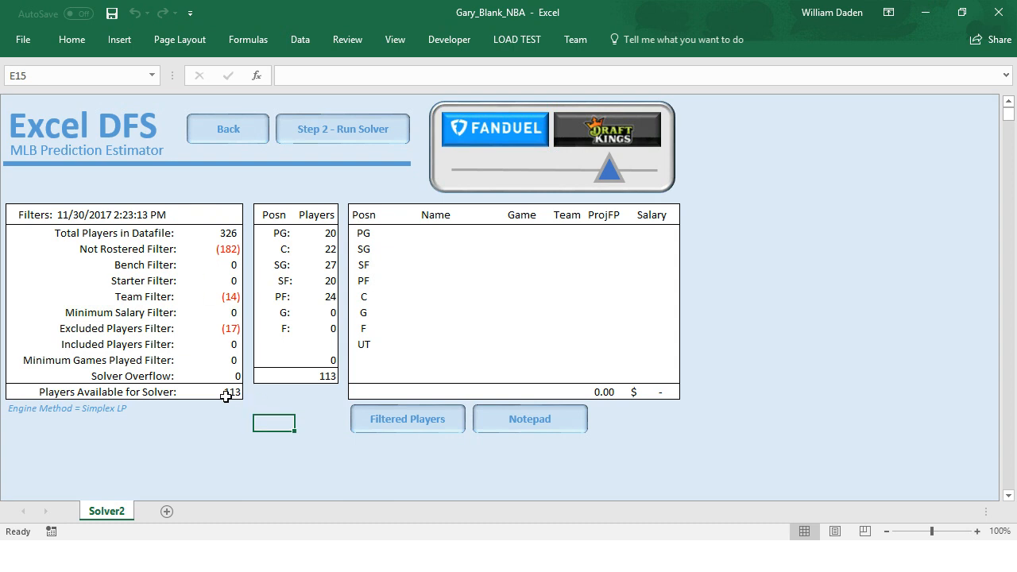
- Run the solver for DraftKings and inspect the G and UT slots and James Harden's row in the lineup
{"action": "left_click", "coordinate": [327, 128]}
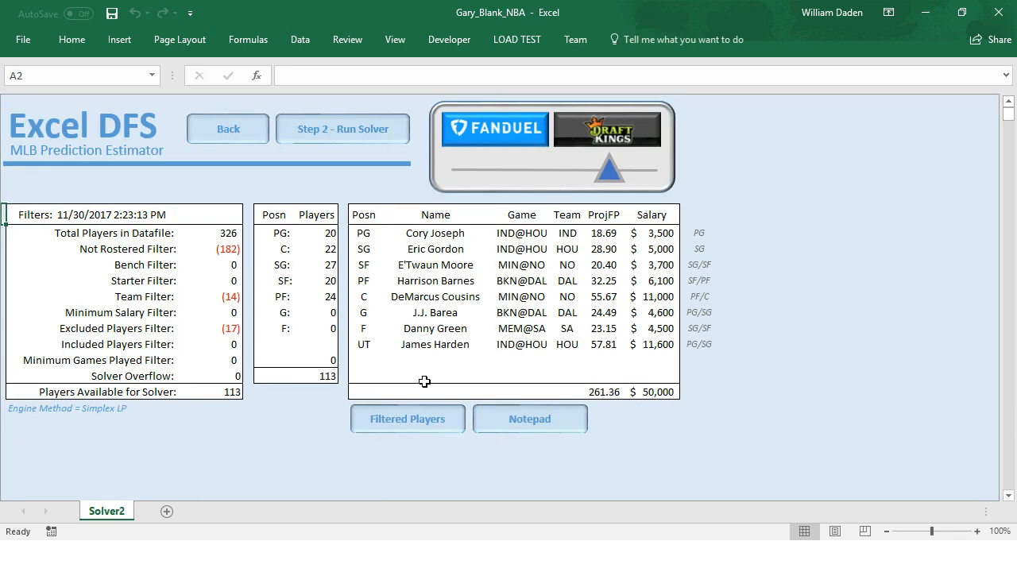
{"action": "left_click", "coordinate": [363, 312]}
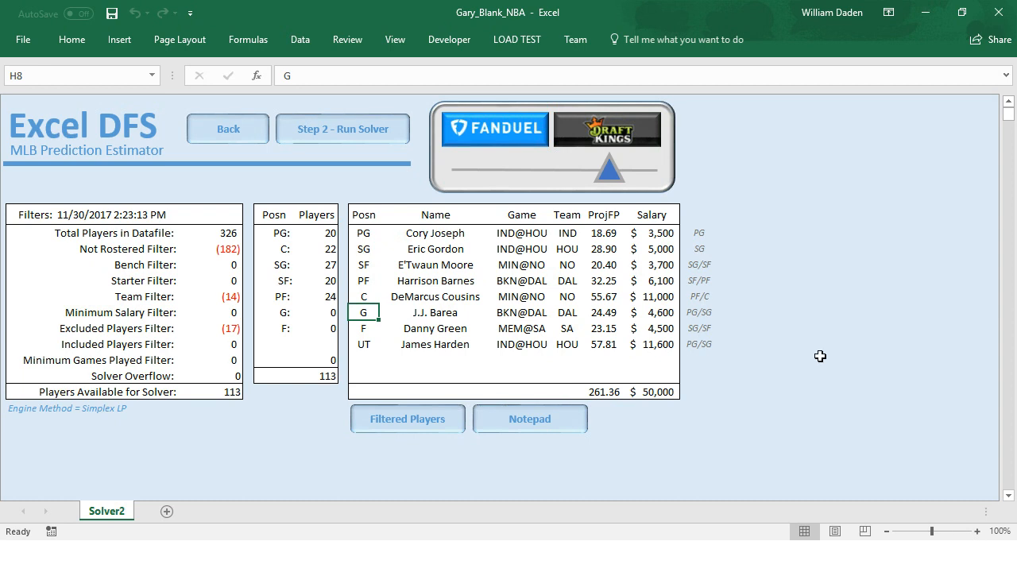
{"action": "left_click", "coordinate": [704, 377]}
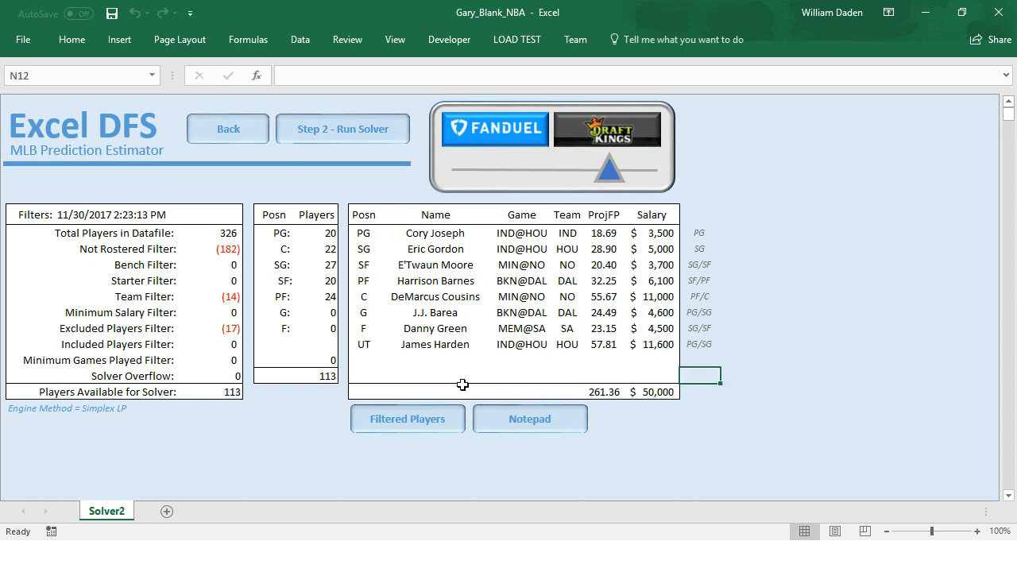
{"action": "left_click", "coordinate": [363, 345]}
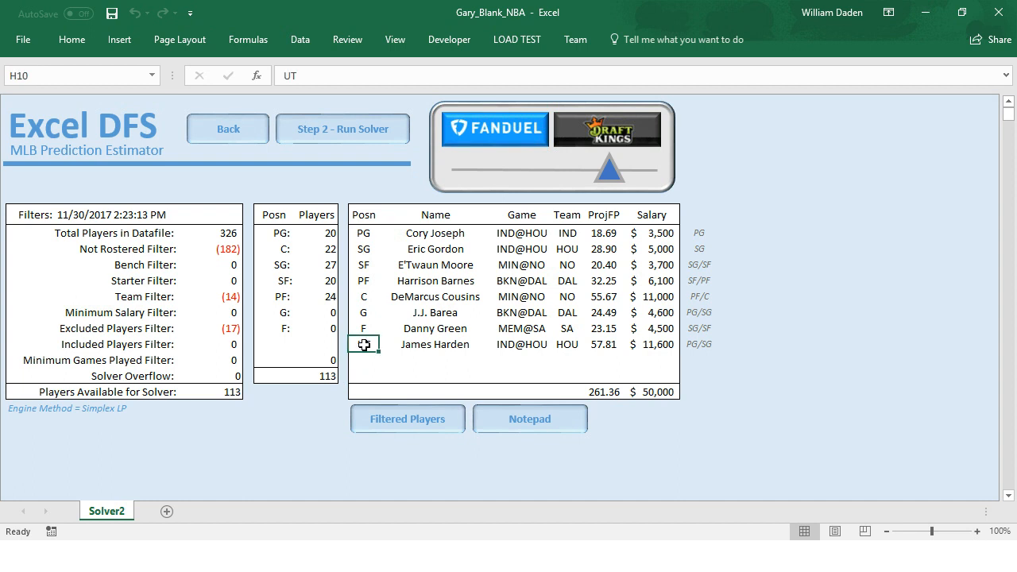
{"action": "left_click", "coordinate": [433, 344]}
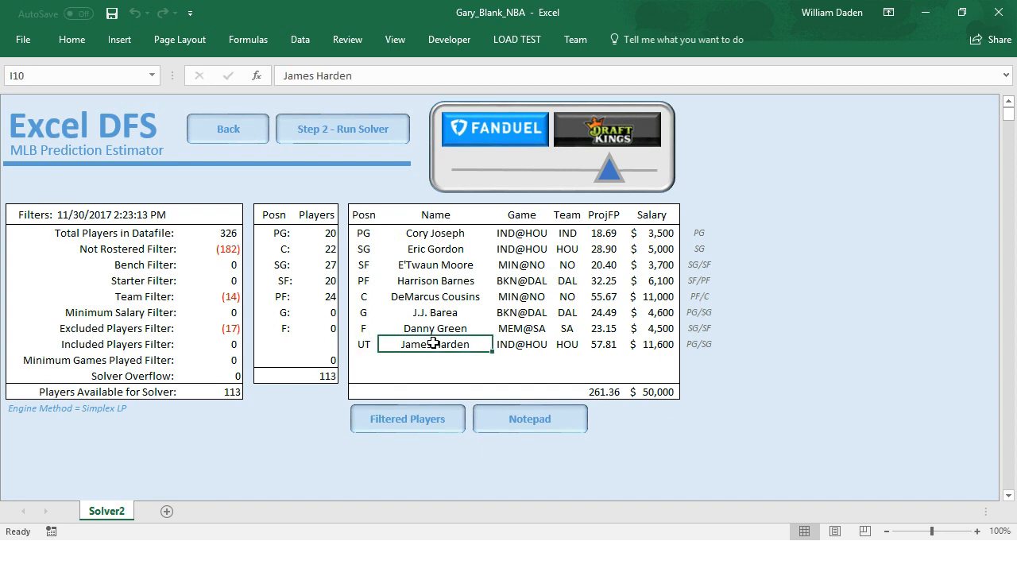
{"action": "left_click", "coordinate": [666, 345]}
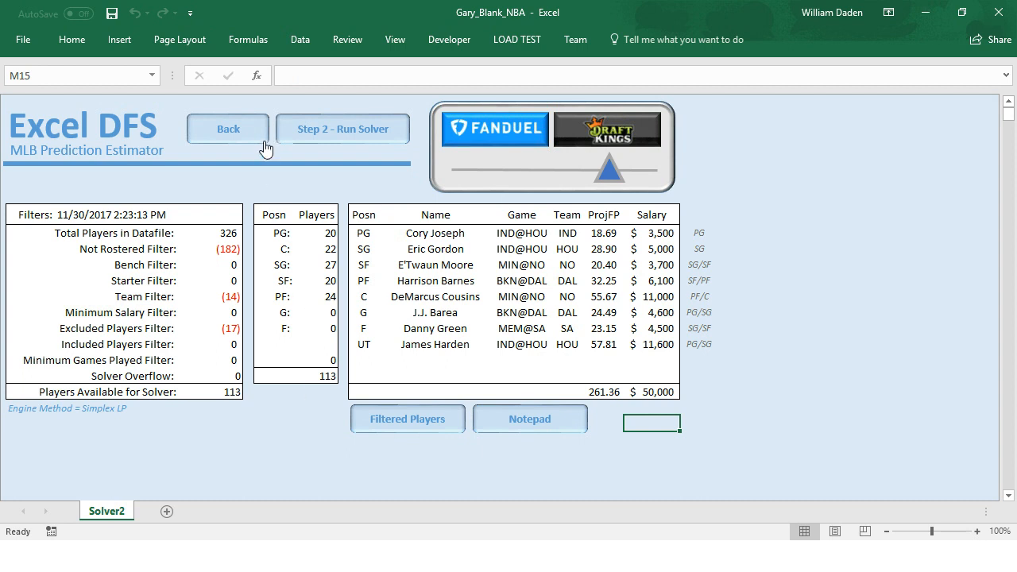
- Leave the solver results, open Settings from Home, and review the data import paths, error log and API update options
{"action": "left_click", "coordinate": [234, 136]}
{"action": "left_click", "coordinate": [74, 211]}
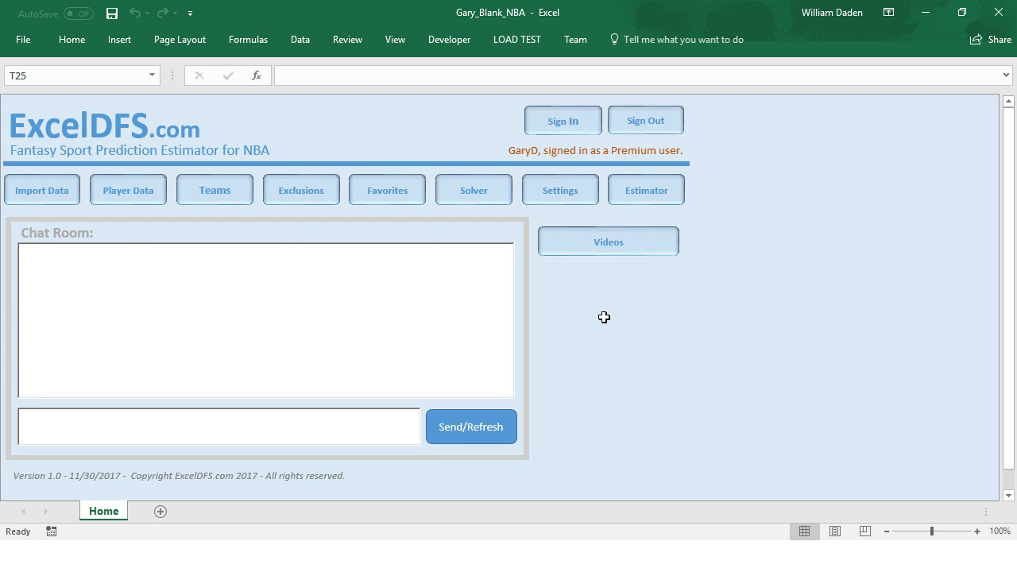
{"action": "left_click", "coordinate": [569, 196]}
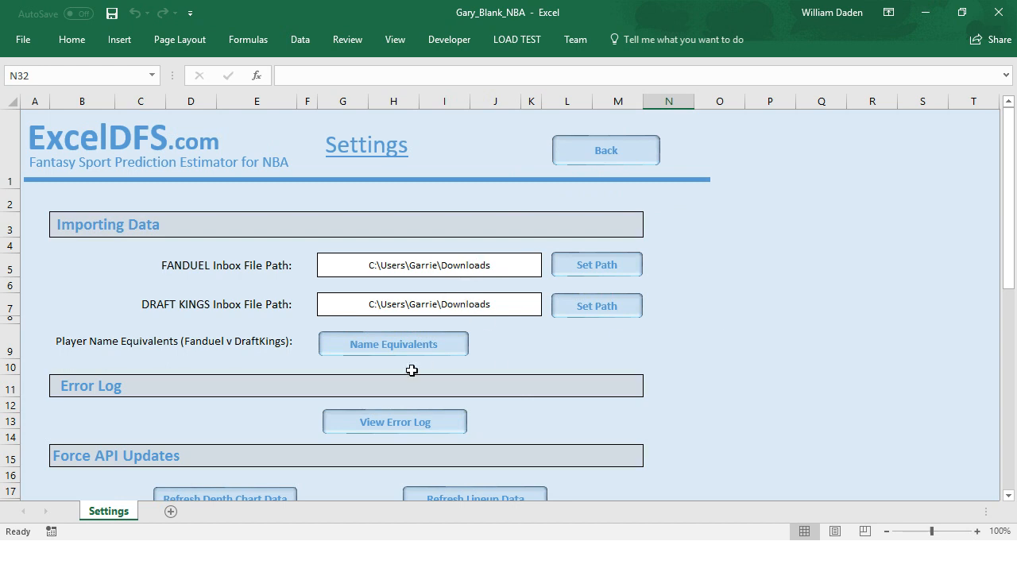
{"action": "left_click_drag", "start_coordinate": [1011, 272], "coordinate": [1012, 290]}
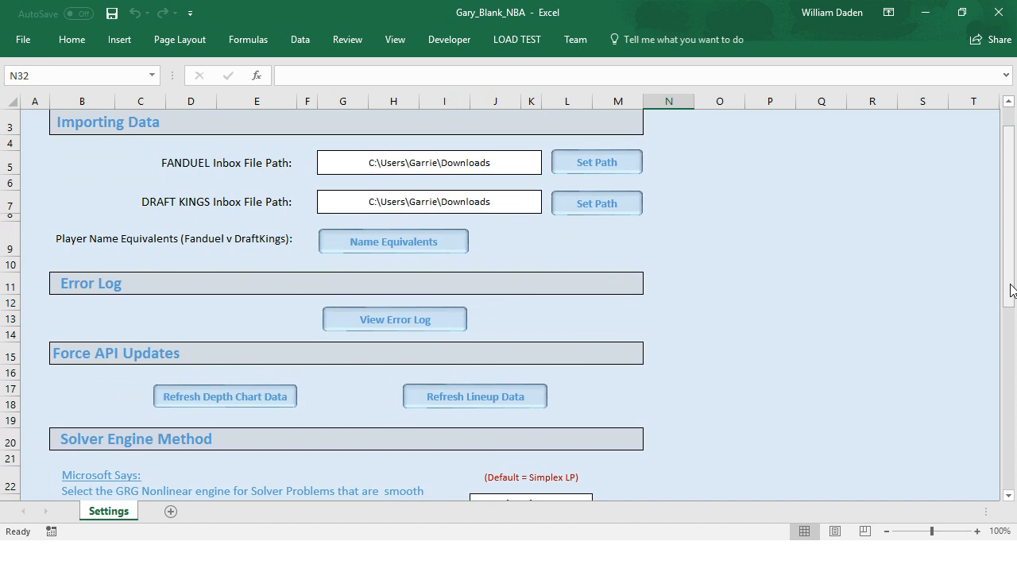
{"action": "left_click_drag", "start_coordinate": [1012, 291], "coordinate": [1011, 296]}
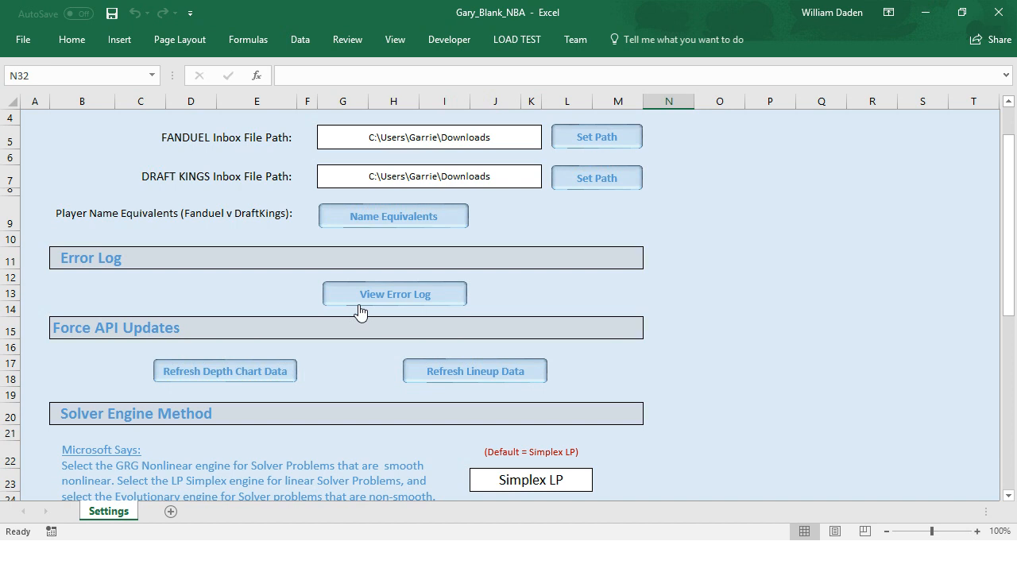
{"action": "left_click", "coordinate": [355, 372]}
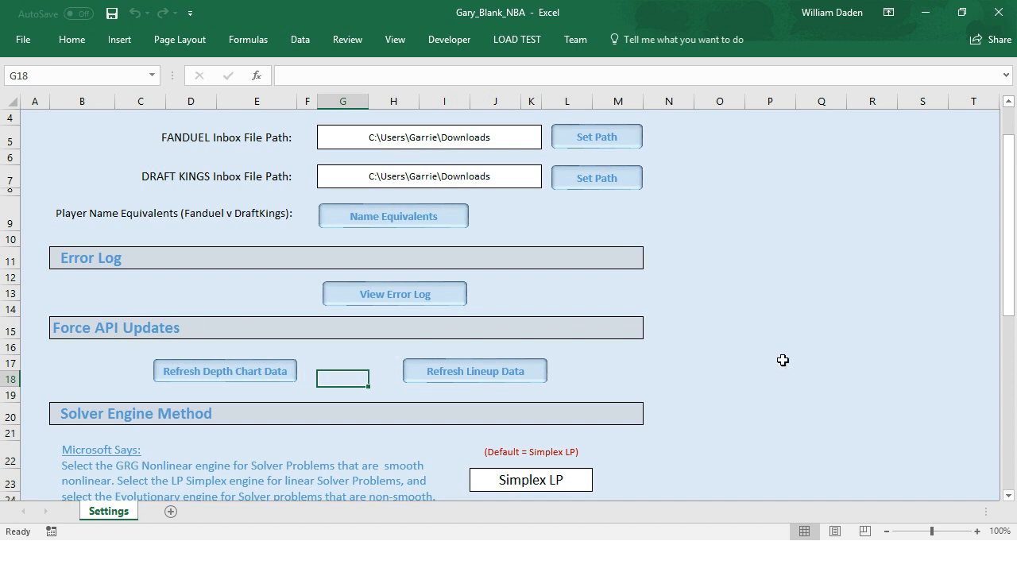
- Check the available choices for the Solver Engine Method, leaving the selection on Simplex LP
{"action": "left_click_drag", "start_coordinate": [1010, 284], "coordinate": [1005, 318]}
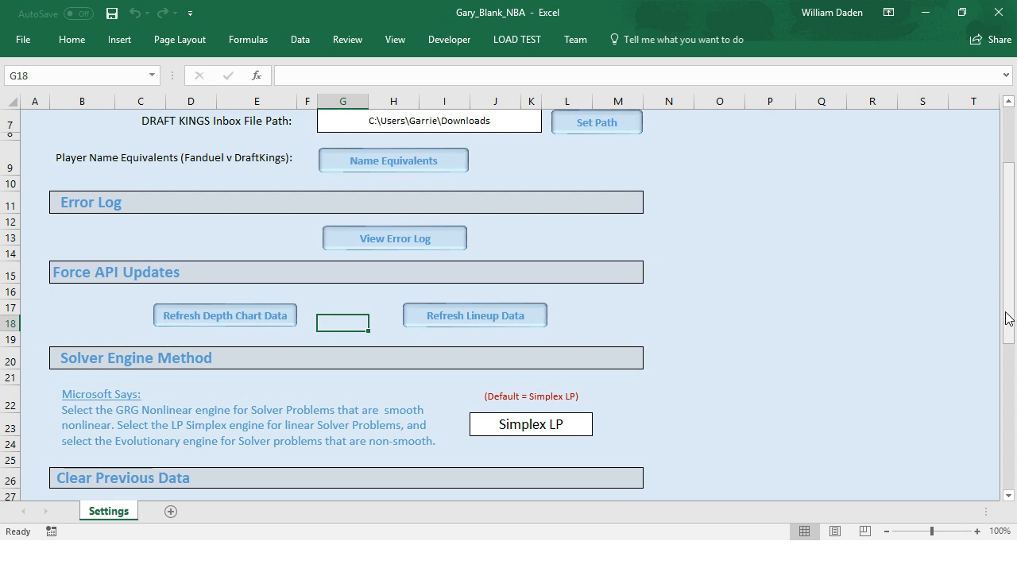
{"action": "left_click_drag", "start_coordinate": [1008, 318], "coordinate": [1009, 318]}
{"action": "left_click_drag", "start_coordinate": [1009, 319], "coordinate": [1008, 338]}
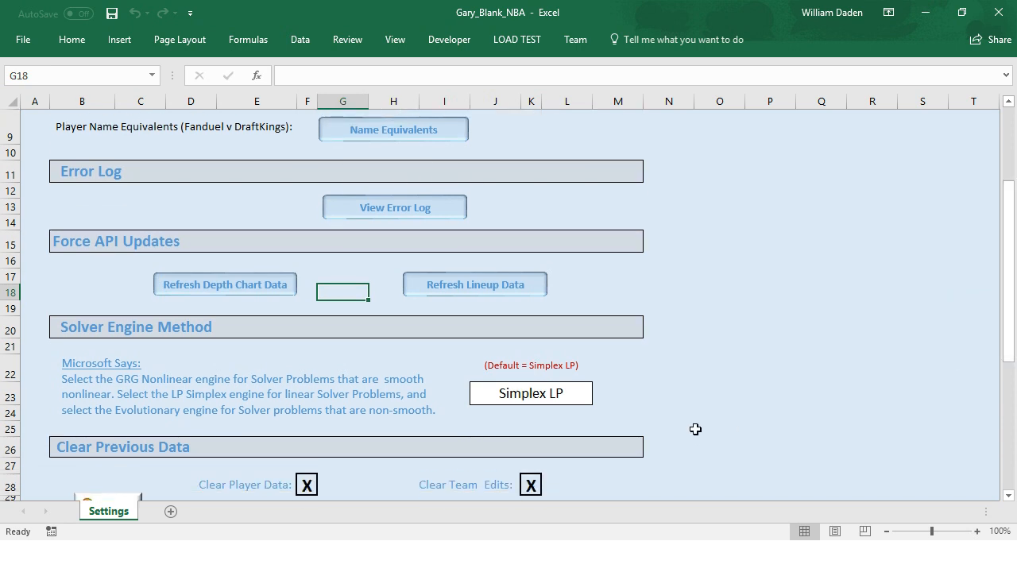
{"action": "left_click", "coordinate": [555, 397]}
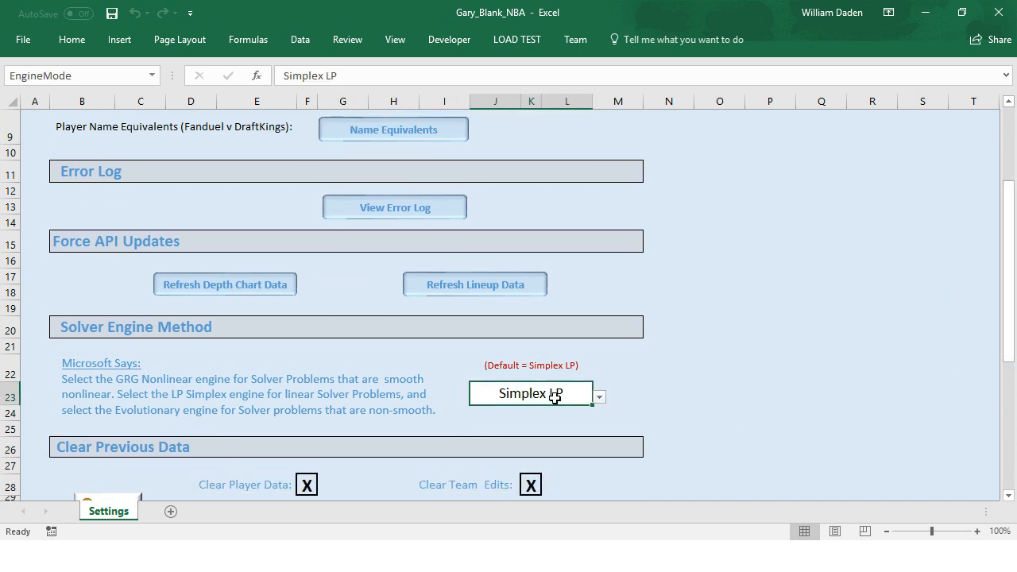
{"action": "left_click", "coordinate": [600, 398]}
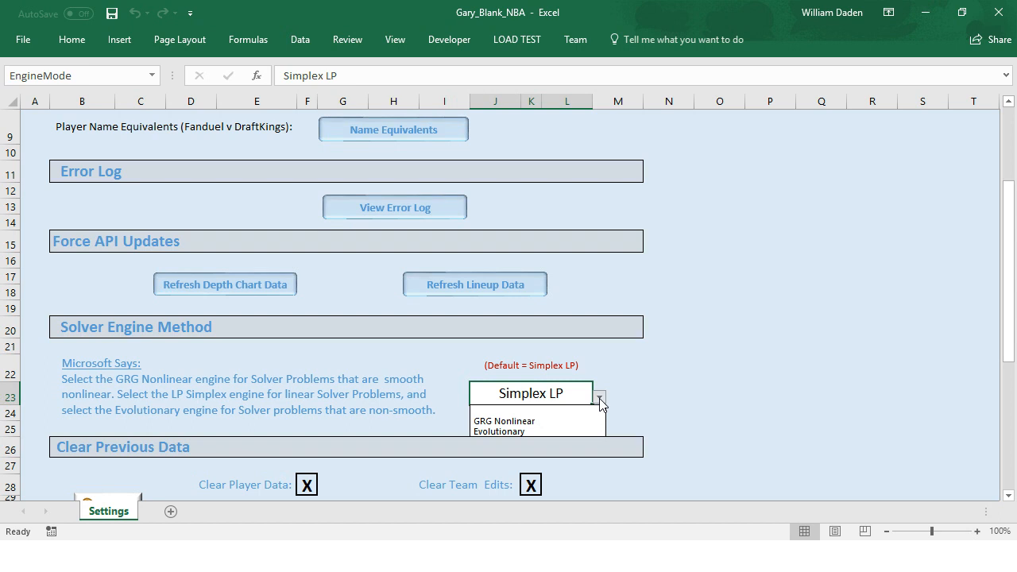
{"action": "left_click", "coordinate": [637, 395]}
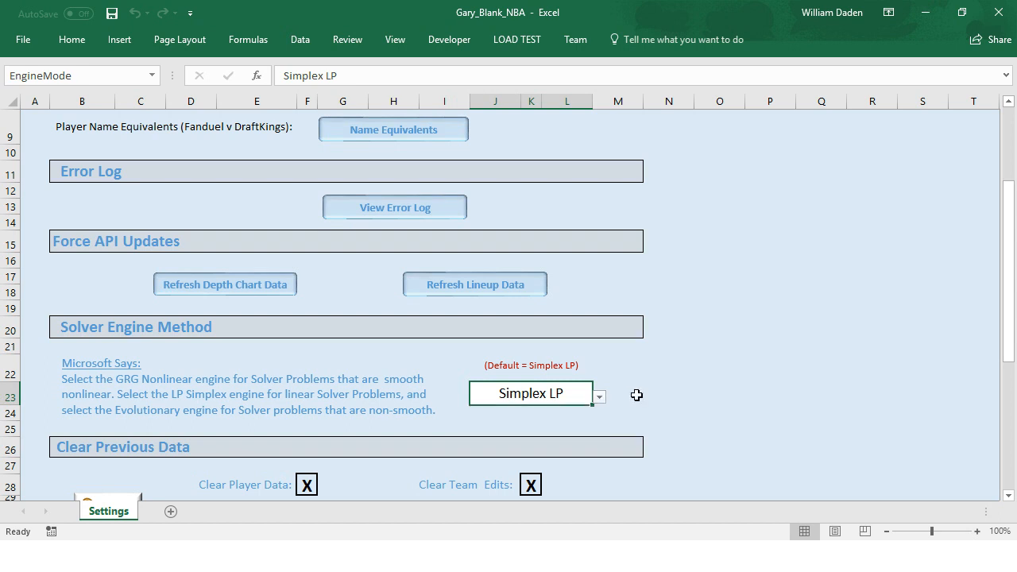
{"action": "left_click", "coordinate": [636, 395]}
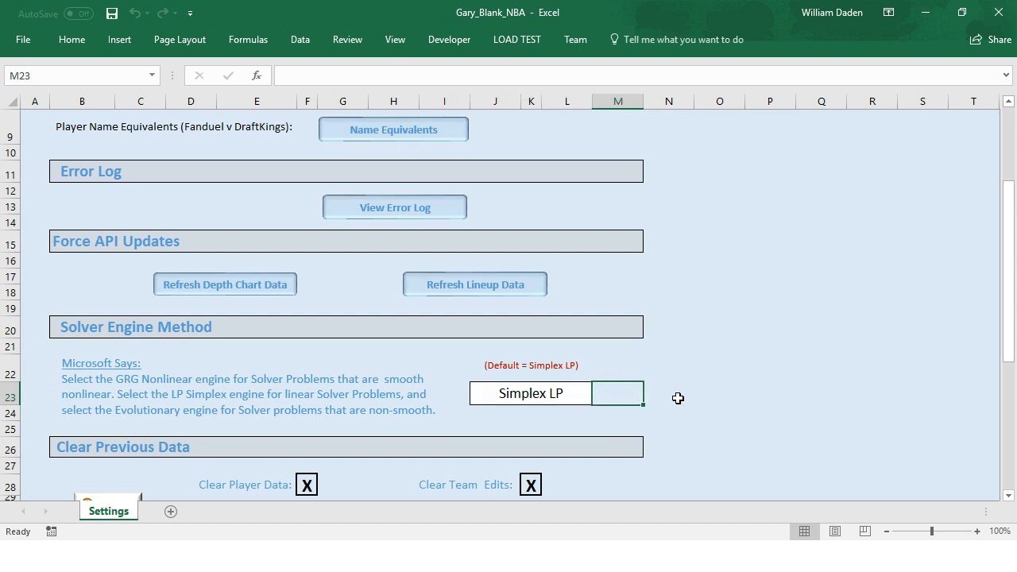
- Remove the X from Clear Favorites in the Clear Previous Data section
{"action": "left_click_drag", "start_coordinate": [1008, 364], "coordinate": [993, 408]}
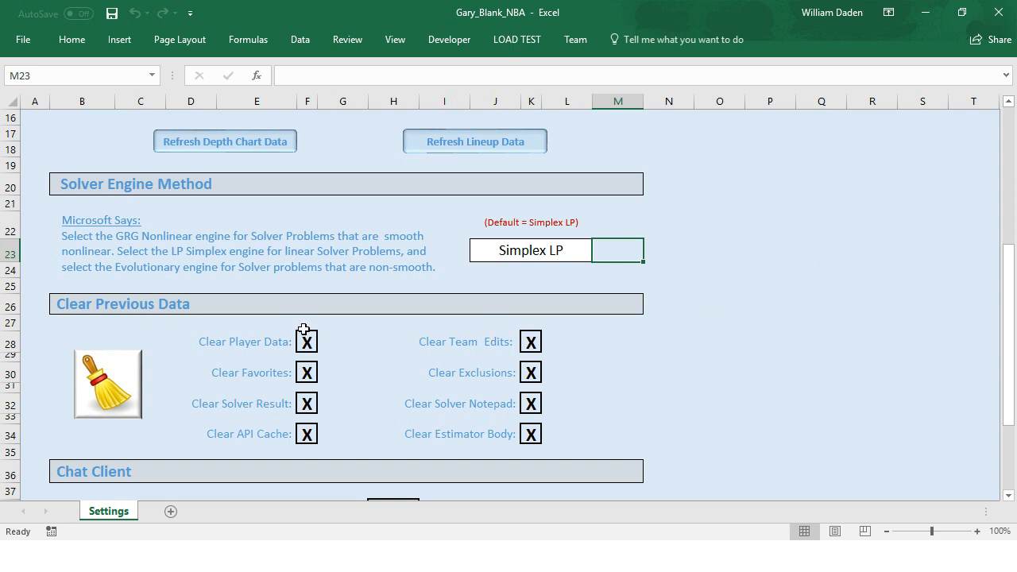
{"action": "left_click", "coordinate": [308, 372]}
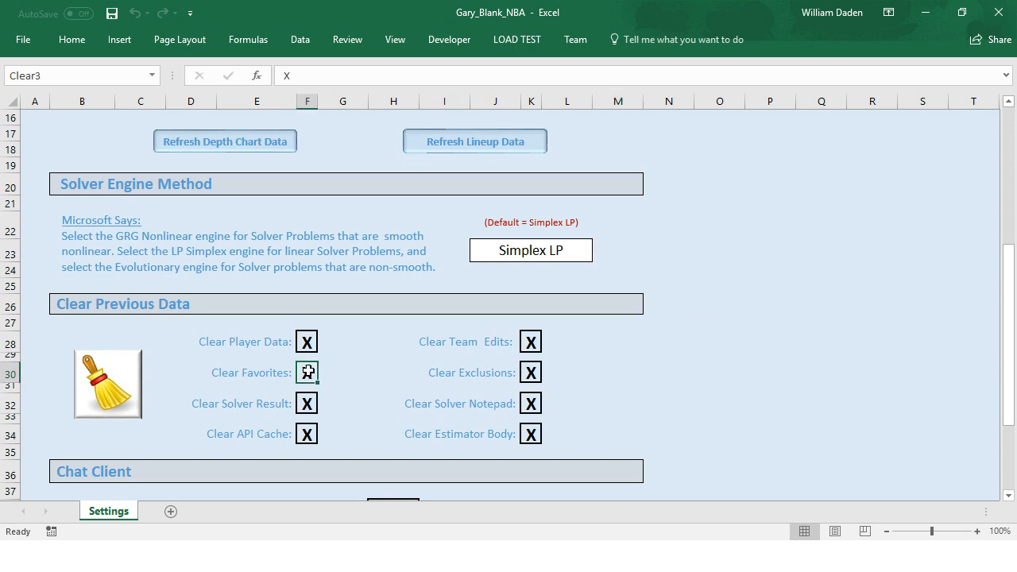
{"action": "key", "text": "Delete"}
{"action": "left_click", "coordinate": [688, 392]}
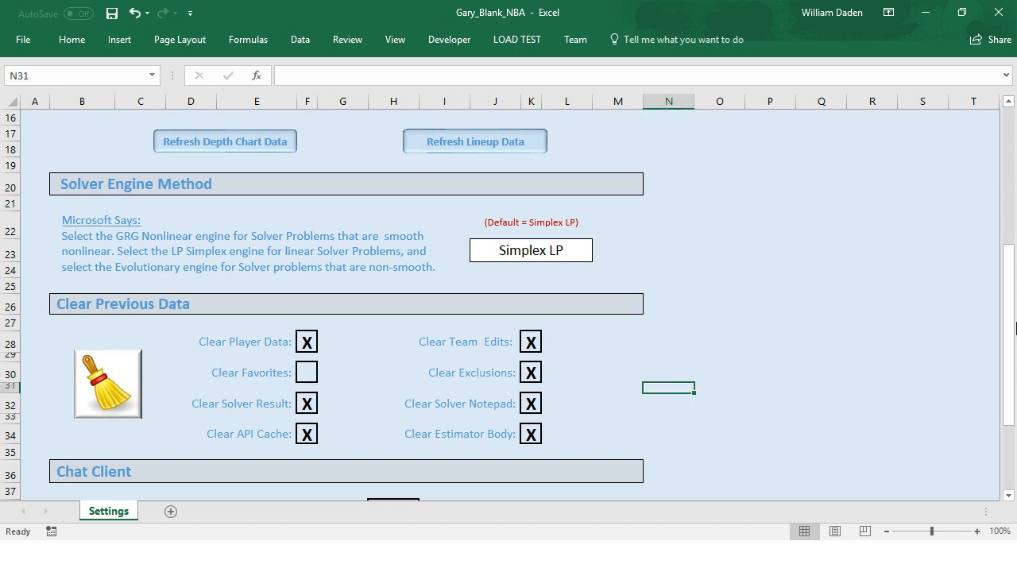
- Review the Chat Client polling interval and the Leaderboard moving-average days, and return to Home
{"action": "left_click_drag", "start_coordinate": [1006, 353], "coordinate": [988, 376]}
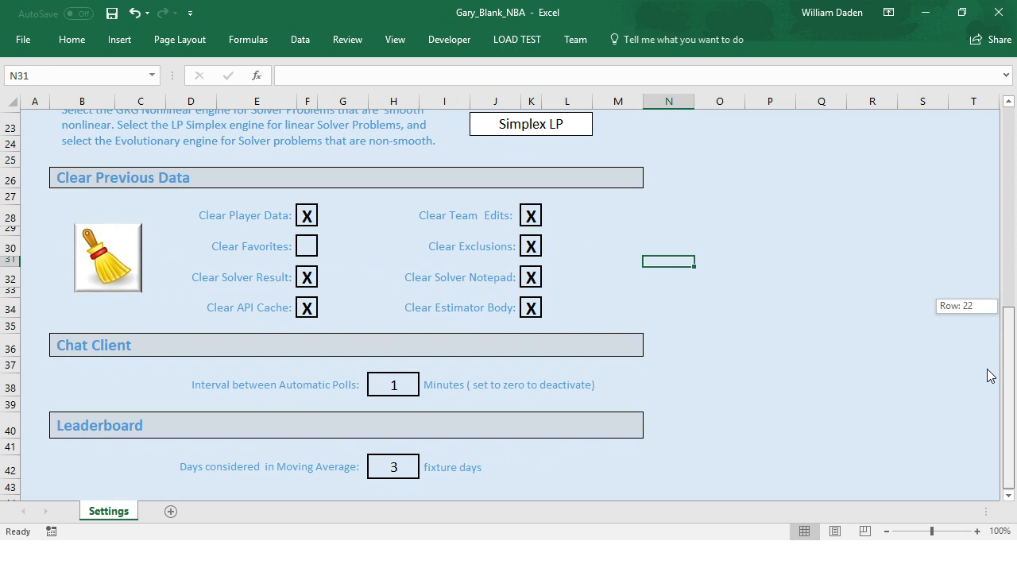
{"action": "left_click_drag", "start_coordinate": [988, 377], "coordinate": [985, 375]}
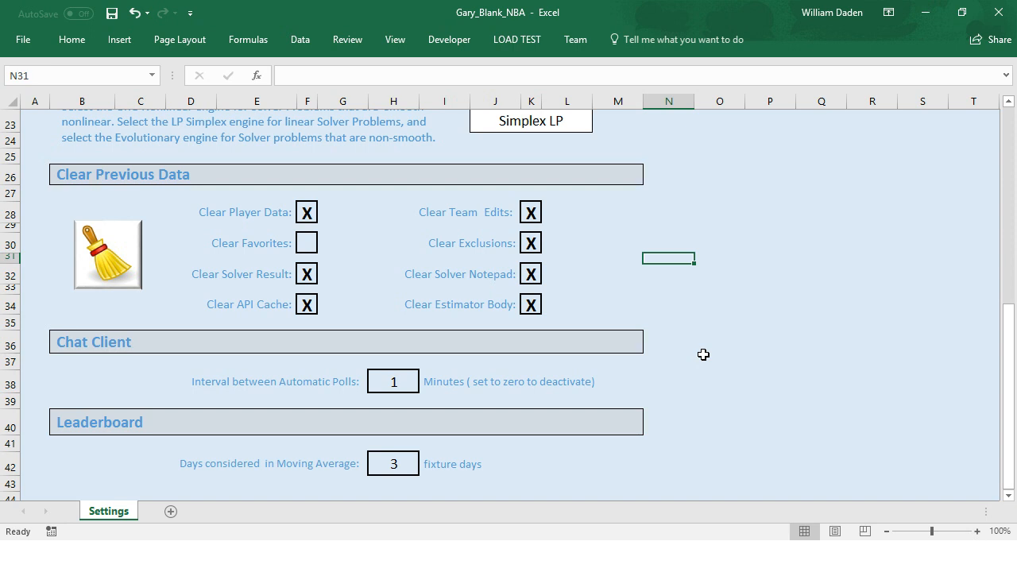
{"action": "left_click", "coordinate": [739, 413]}
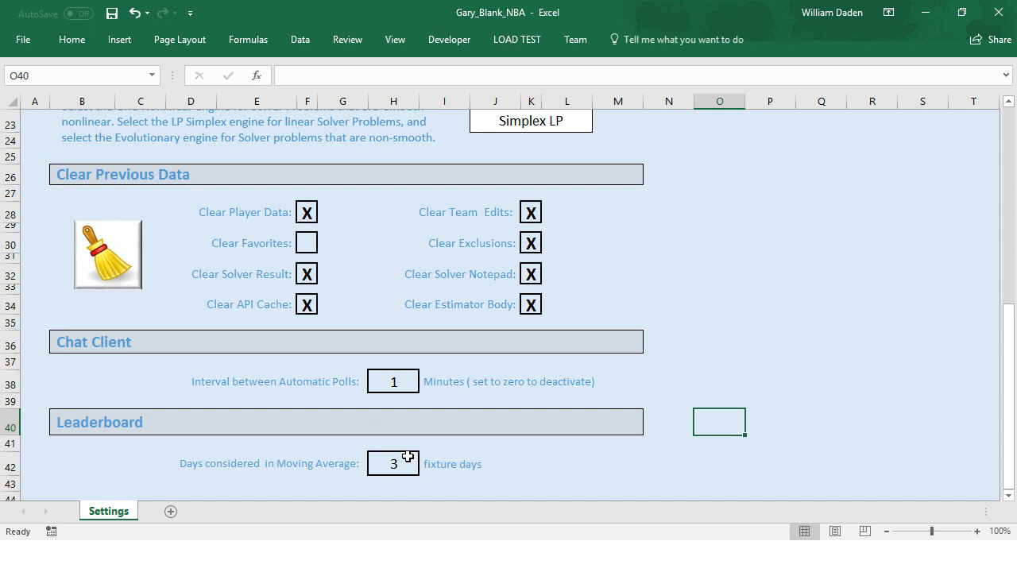
{"action": "left_click", "coordinate": [543, 467]}
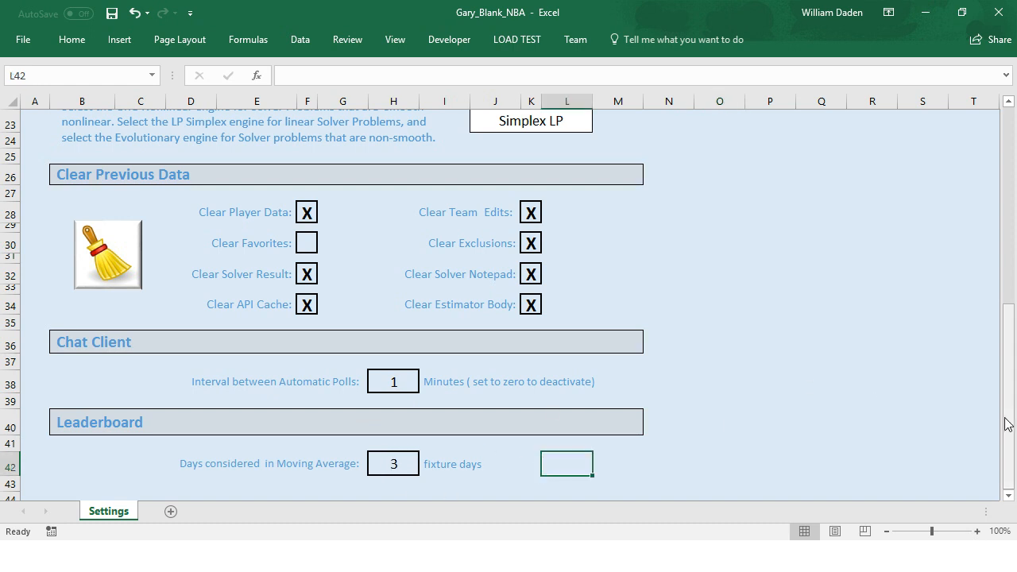
{"action": "left_click_drag", "start_coordinate": [1008, 423], "coordinate": [1002, 216]}
{"action": "left_click", "coordinate": [598, 153]}
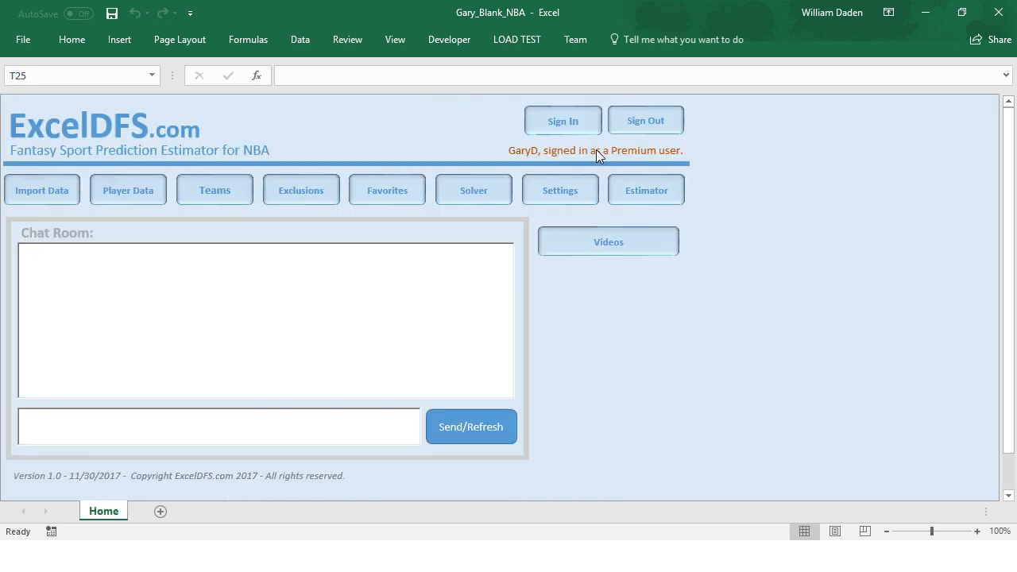
{"action": "left_click", "coordinate": [593, 305]}
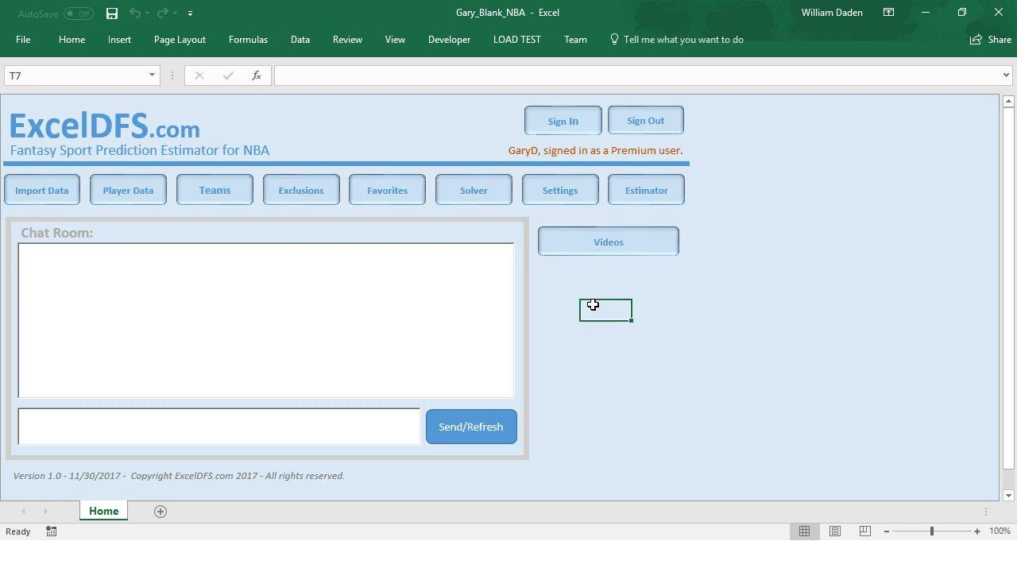